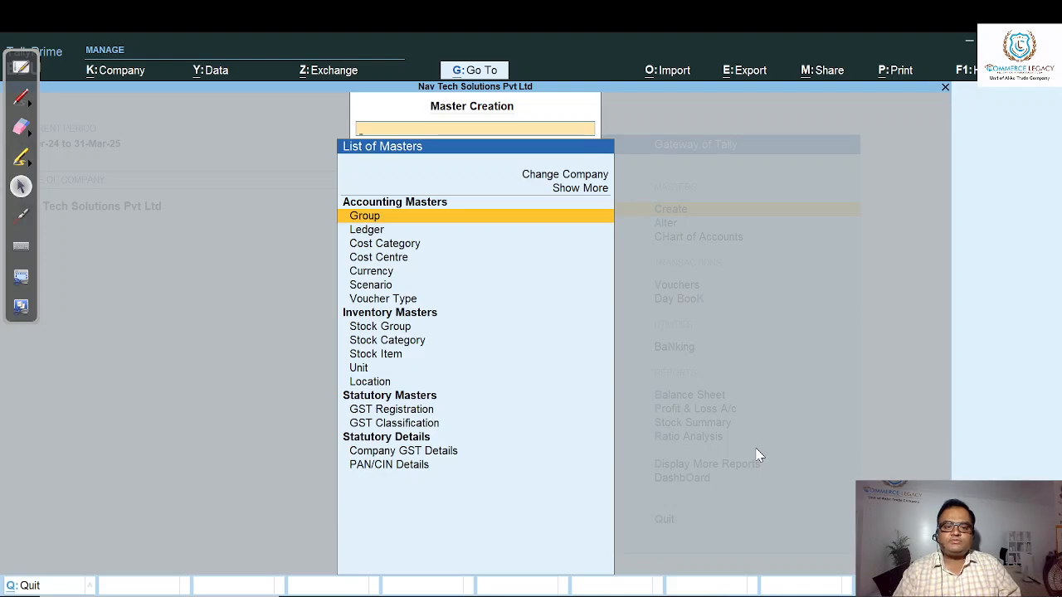
- Open the creation form for a new stock item from the inventory masters
{"action": "key", "text": "Down"}
{"action": "key", "text": "Down"}
{"action": "key", "text": "Down"}
{"action": "key", "text": "Down"}
{"action": "key", "text": "Down"}
{"action": "key", "text": "Down"}
{"action": "key", "text": "Down"}
{"action": "key", "text": "Down"}
{"action": "key", "text": "Down"}
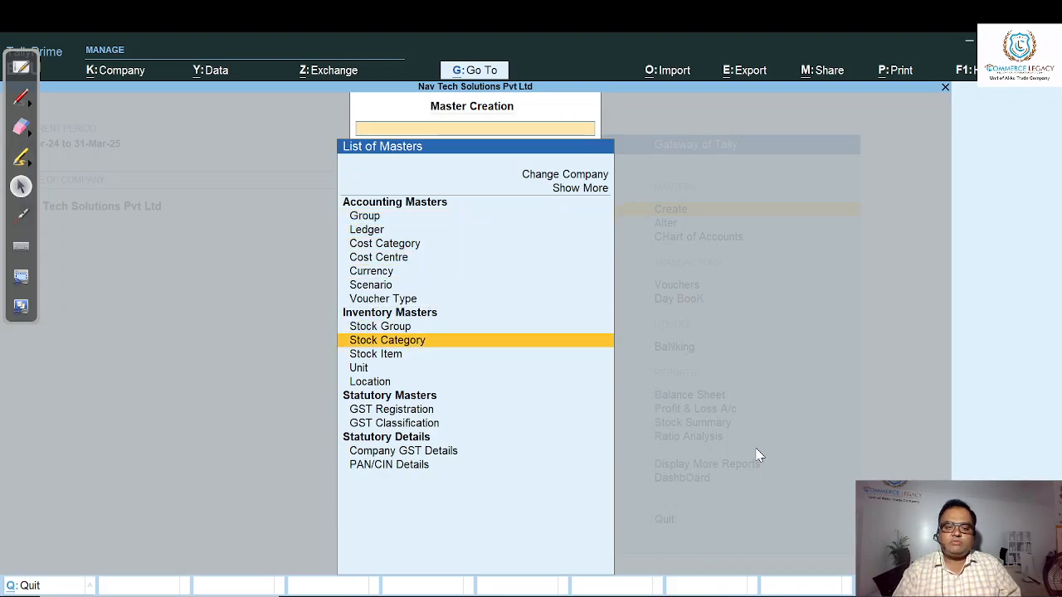
{"action": "key", "text": "Return"}
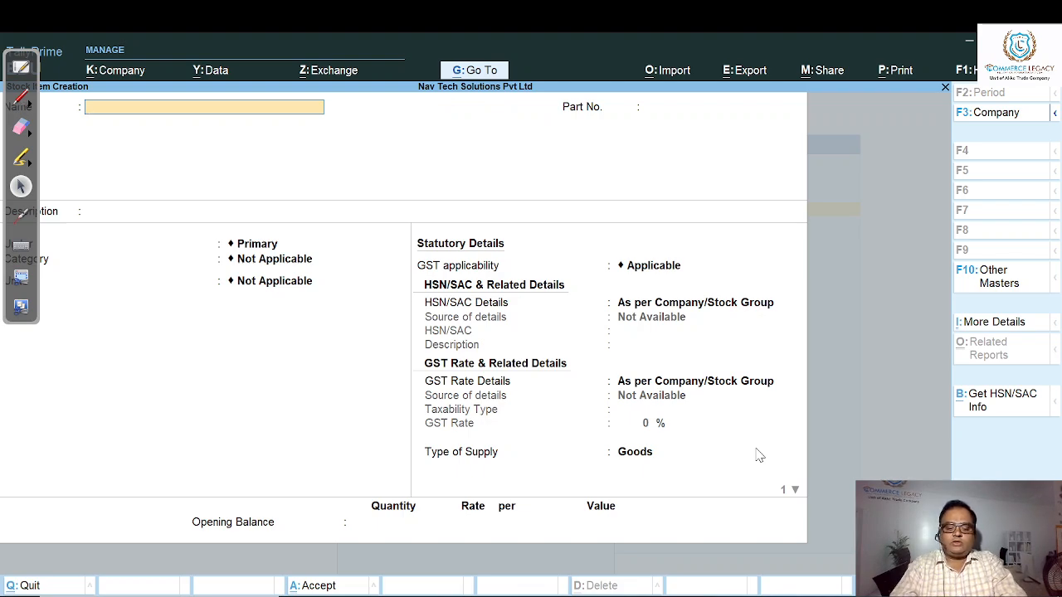
- Name the stock item TOUCH MOBILE AD and give it the part number PT-01
{"action": "type", "text": "T"}
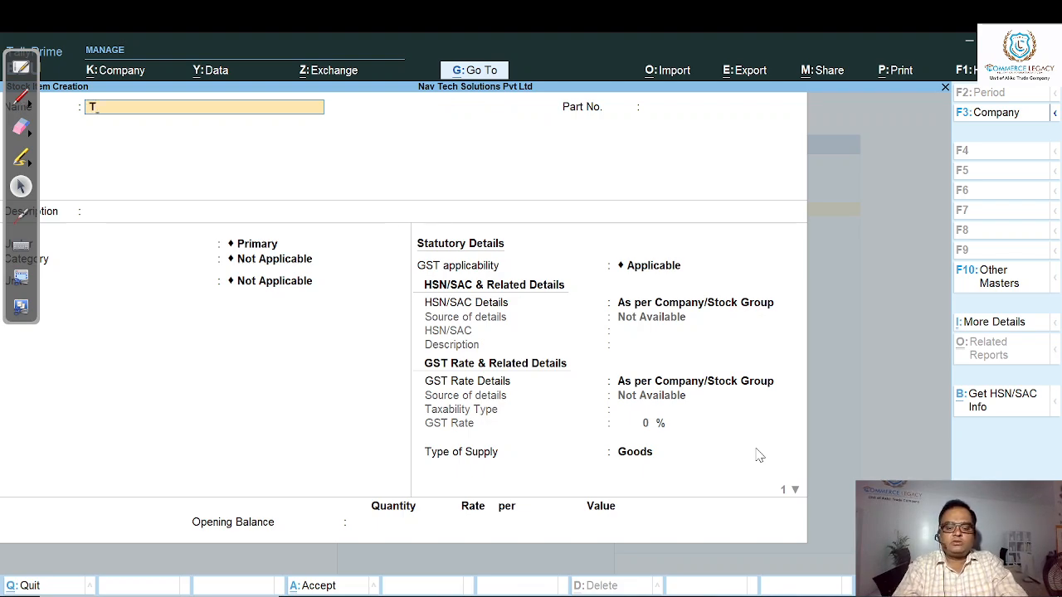
{"action": "type", "text": "OUCH"}
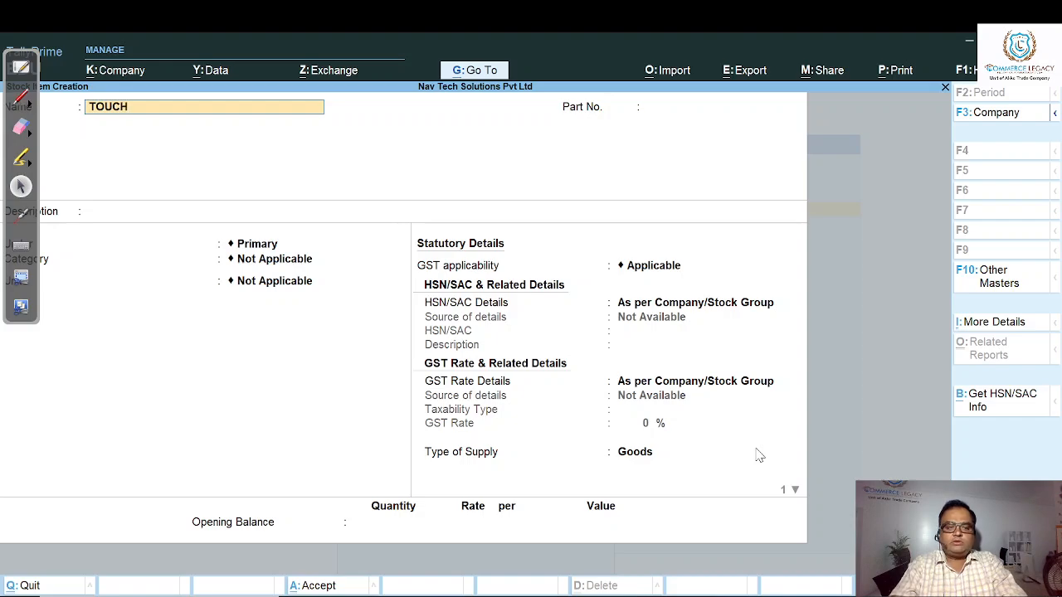
{"action": "type", "text": " MOB"}
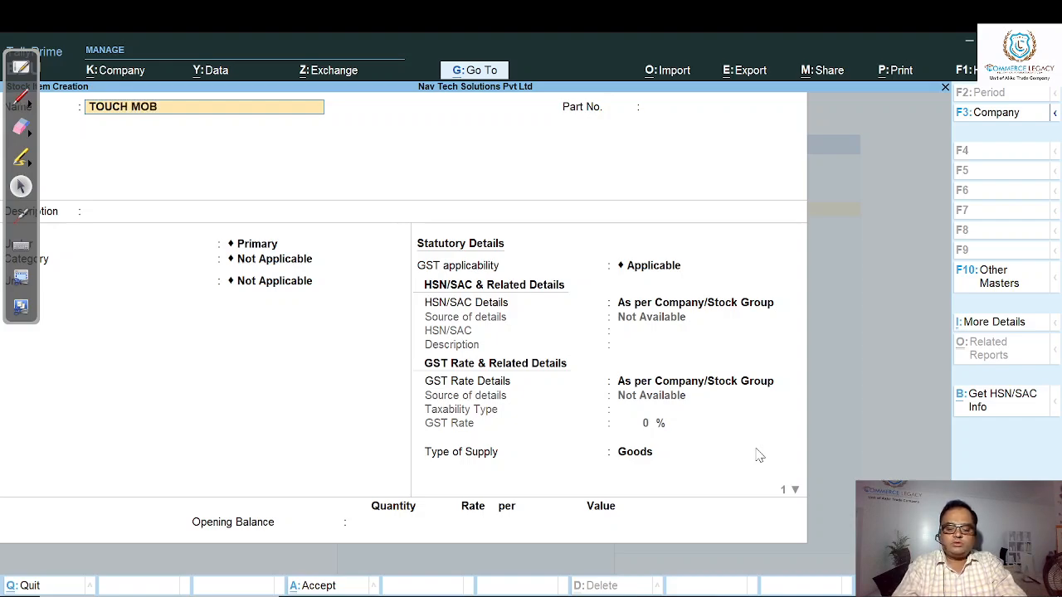
{"action": "type", "text": "ILE"}
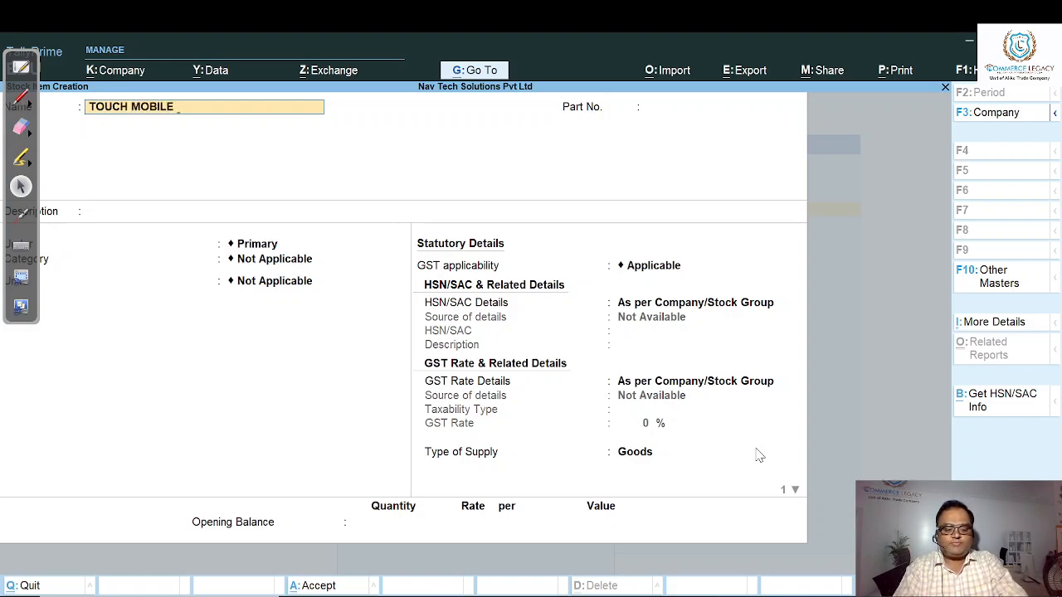
{"action": "type", "text": " AD"}
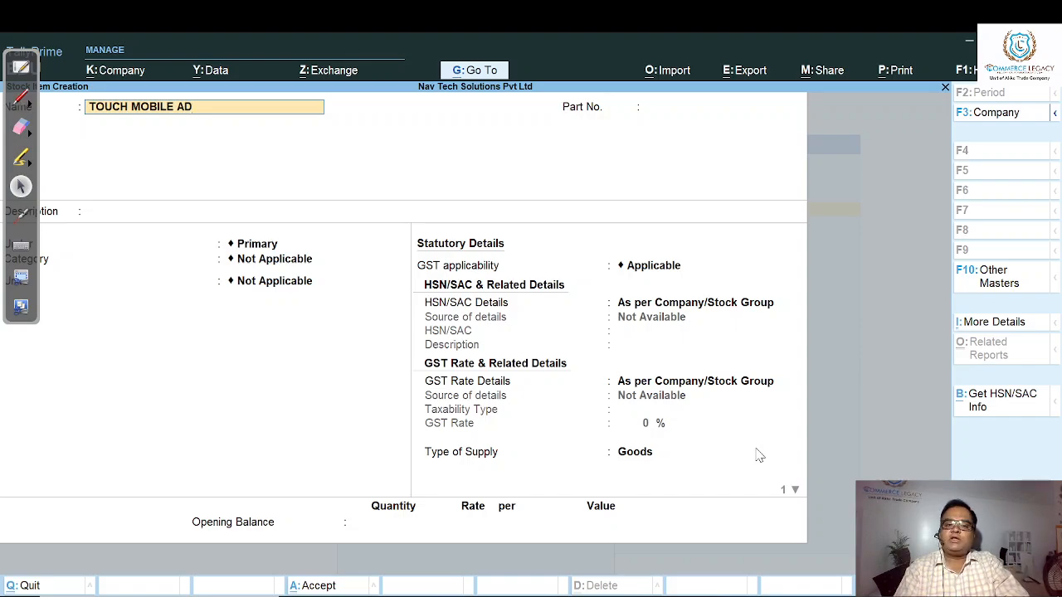
{"action": "key", "text": "Return"}
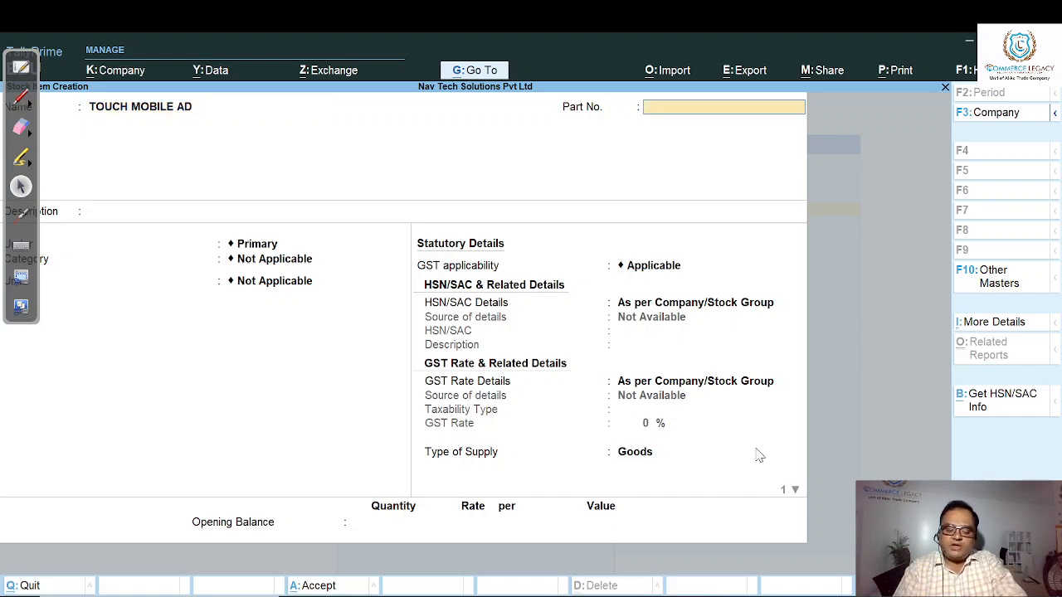
{"action": "type", "text": "P"}
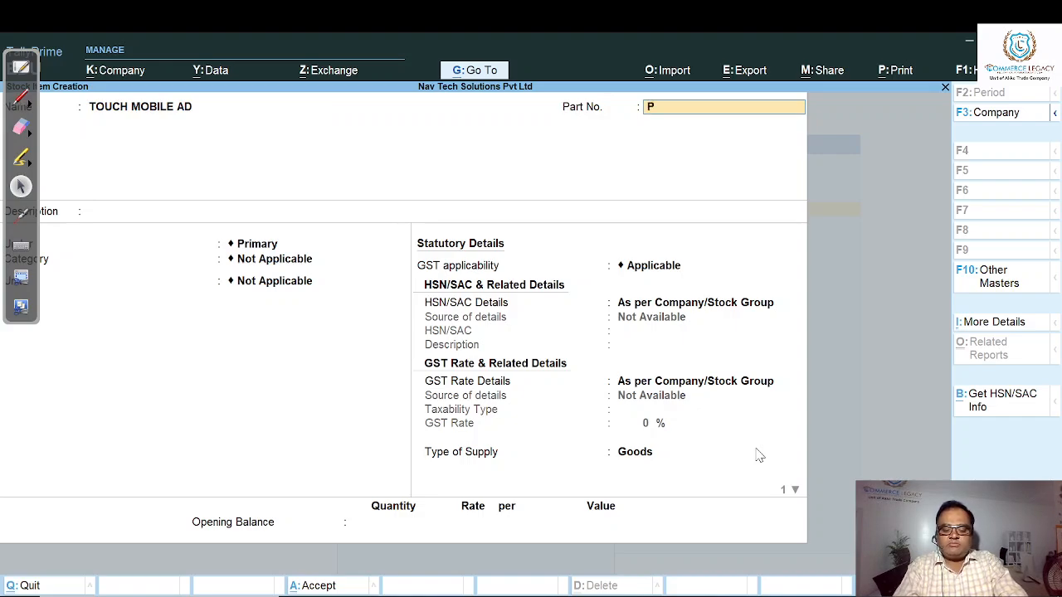
{"action": "type", "text": "T-01"}
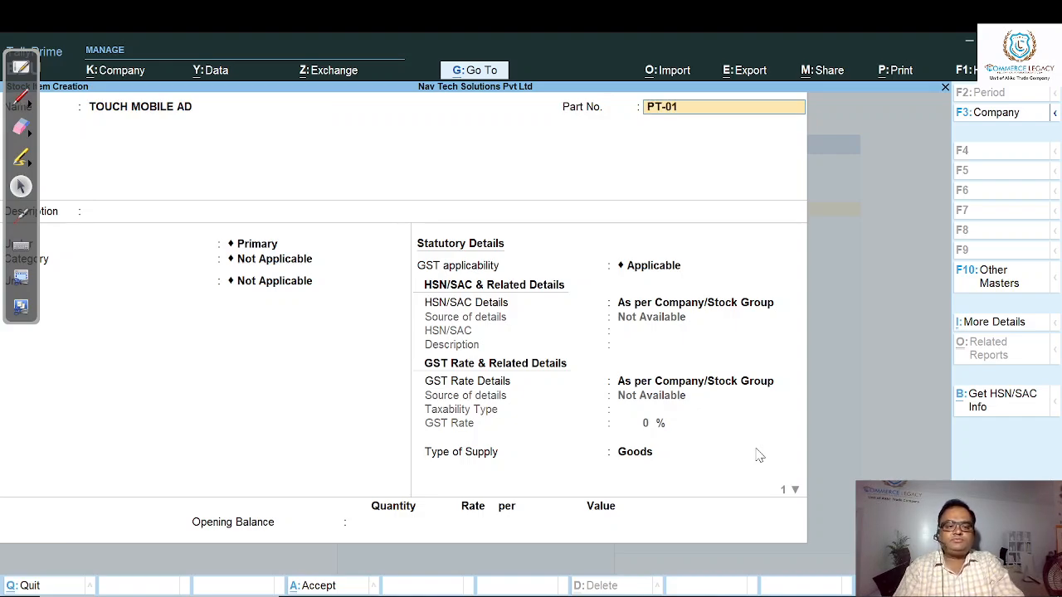
{"action": "key", "text": "Return"}
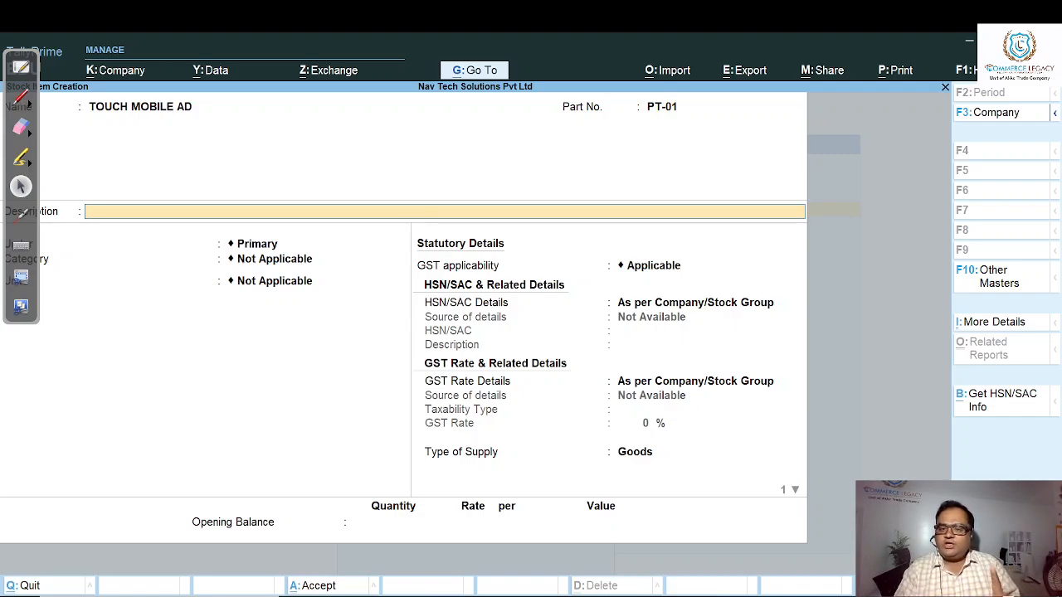
- Disable the components list (Bill of Materials) option in the stock item configuration
{"action": "key", "text": "F12"}
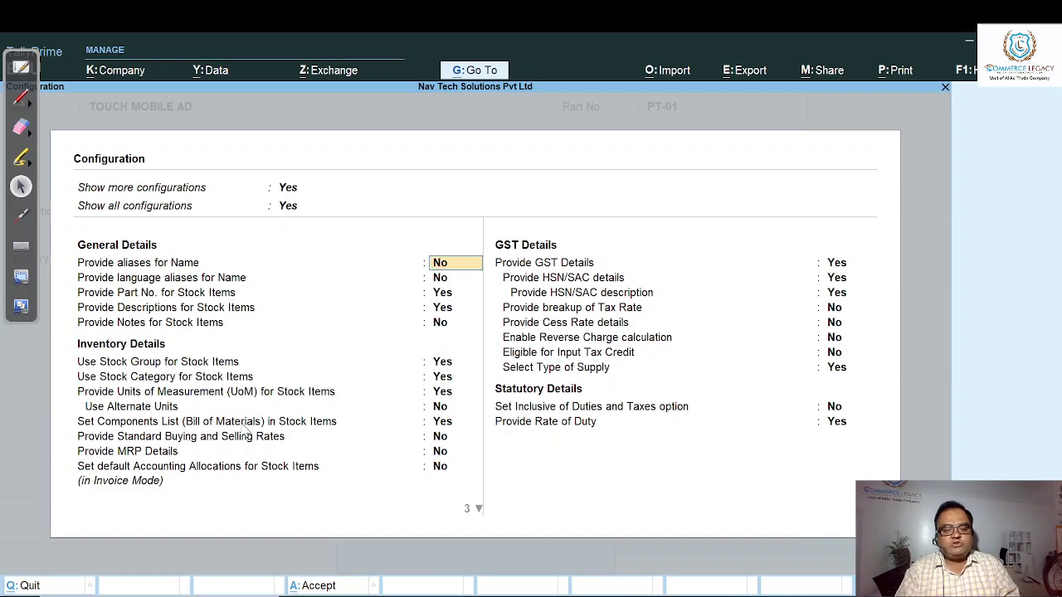
{"action": "left_click", "coordinate": [441, 423]}
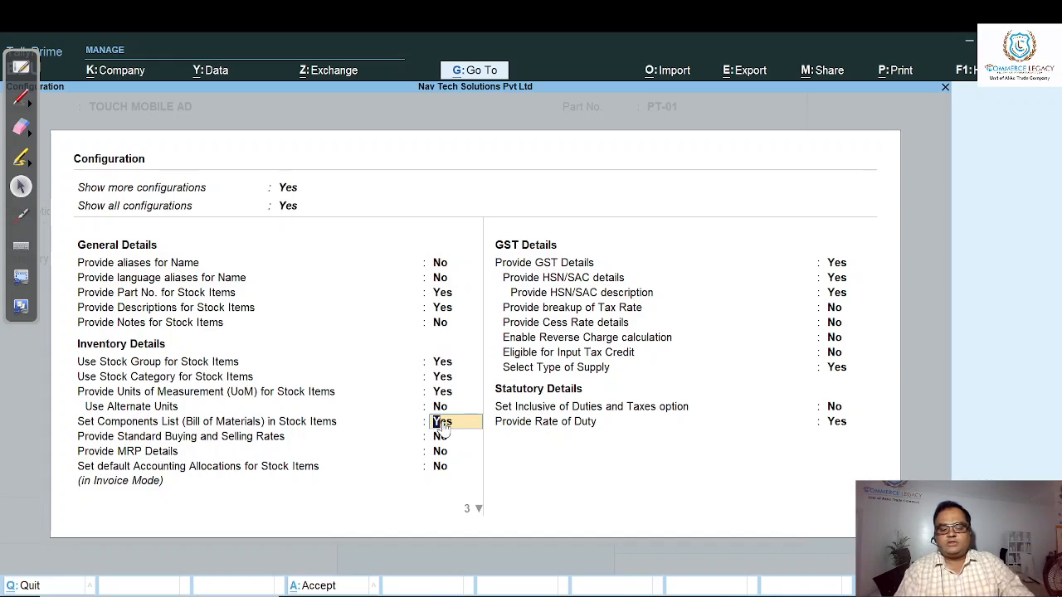
{"action": "key", "text": "n"}
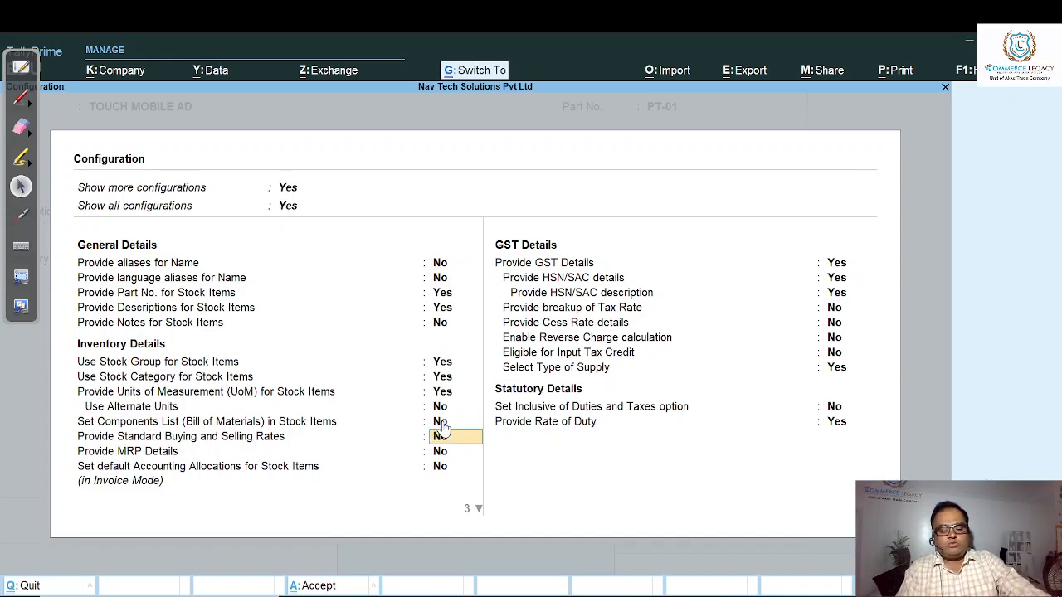
{"action": "key", "text": "ctrl+a"}
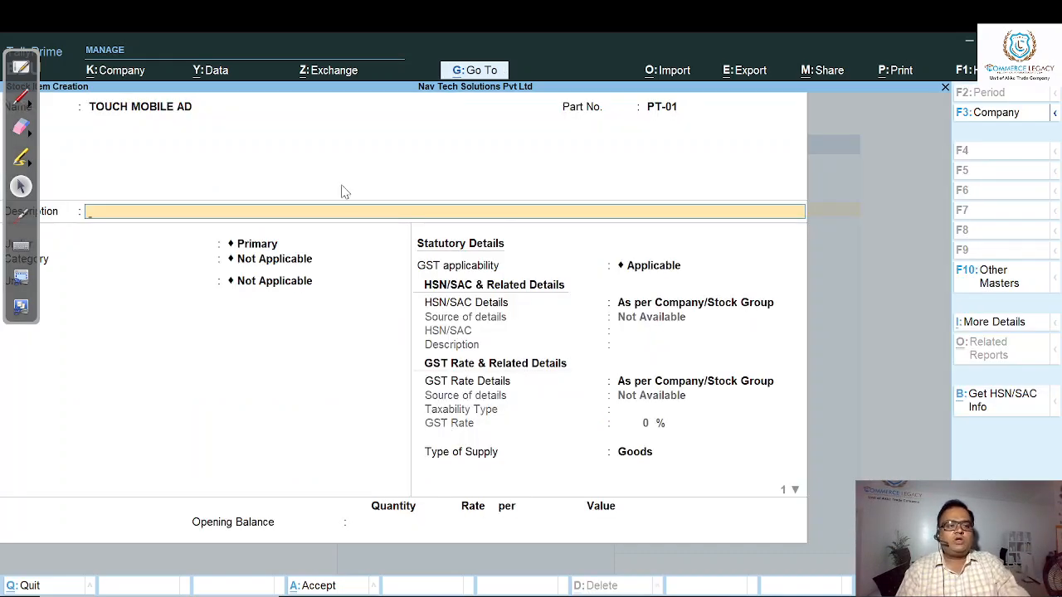
- Move and collapse the floating annotation toolbar that covers the field labels of the stock item form
{"action": "left_click", "coordinate": [33, 67]}
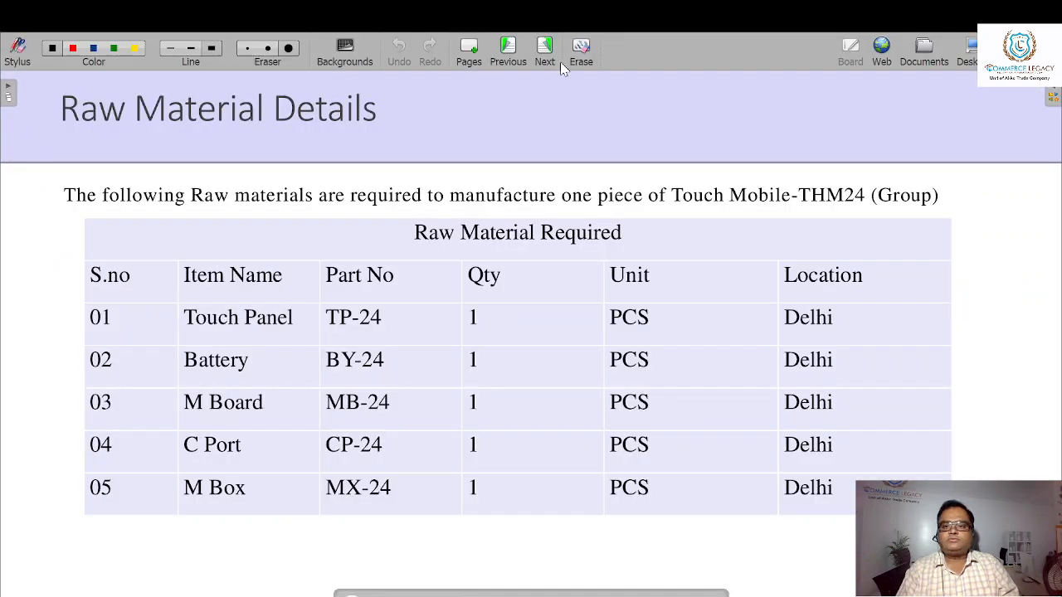
{"action": "left_click", "coordinate": [963, 52]}
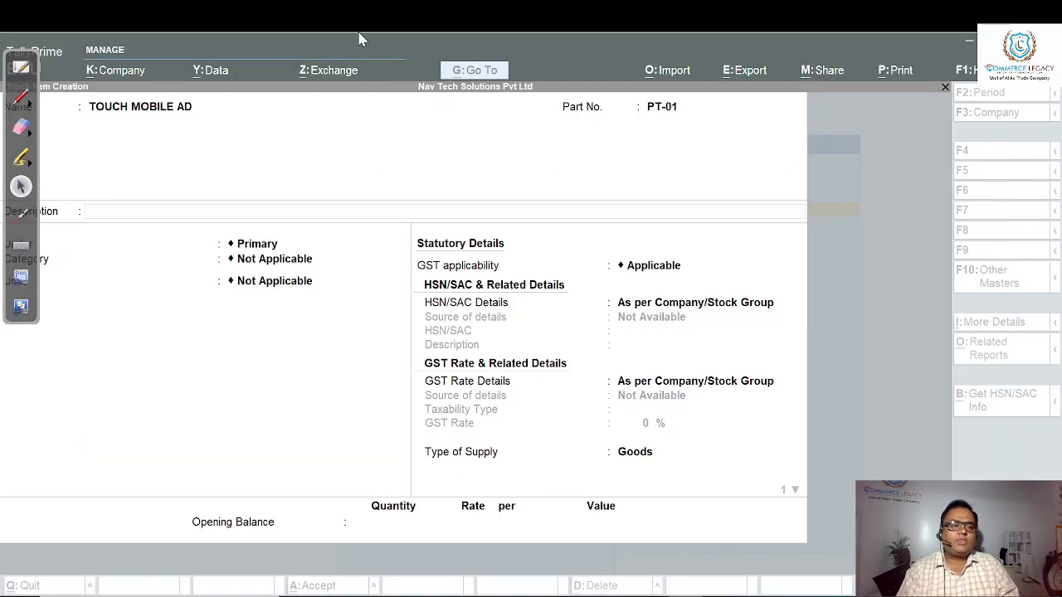
{"action": "mouse_move", "coordinate": [20, 53]}
{"action": "left_mouse_down"}
{"action": "mouse_move", "coordinate": [18, 193]}
{"action": "mouse_move", "coordinate": [34, 291]}
{"action": "mouse_move", "coordinate": [13, 345]}
{"action": "left_mouse_up"}
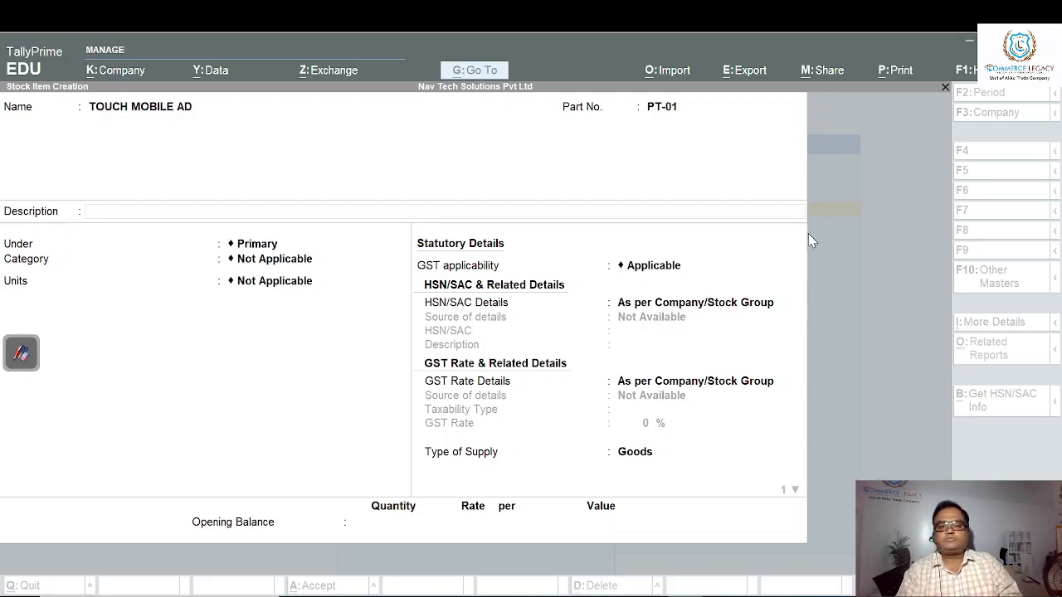
{"action": "left_click", "coordinate": [817, 195]}
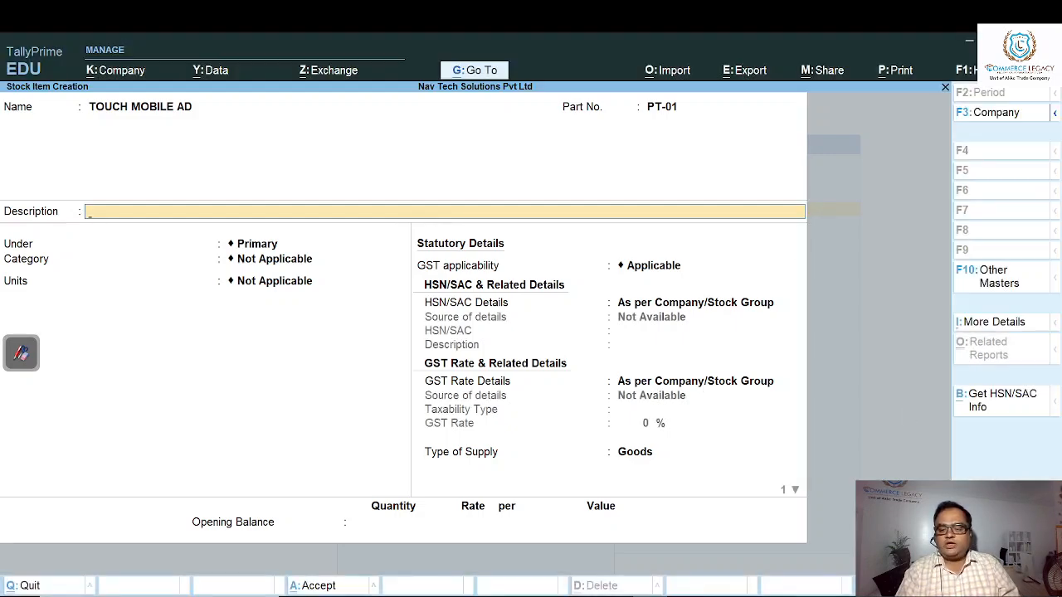
- Set Components List (Bill of Materials) in Stock Items to Yes in the configuration and accept it
{"action": "key", "text": "F12"}
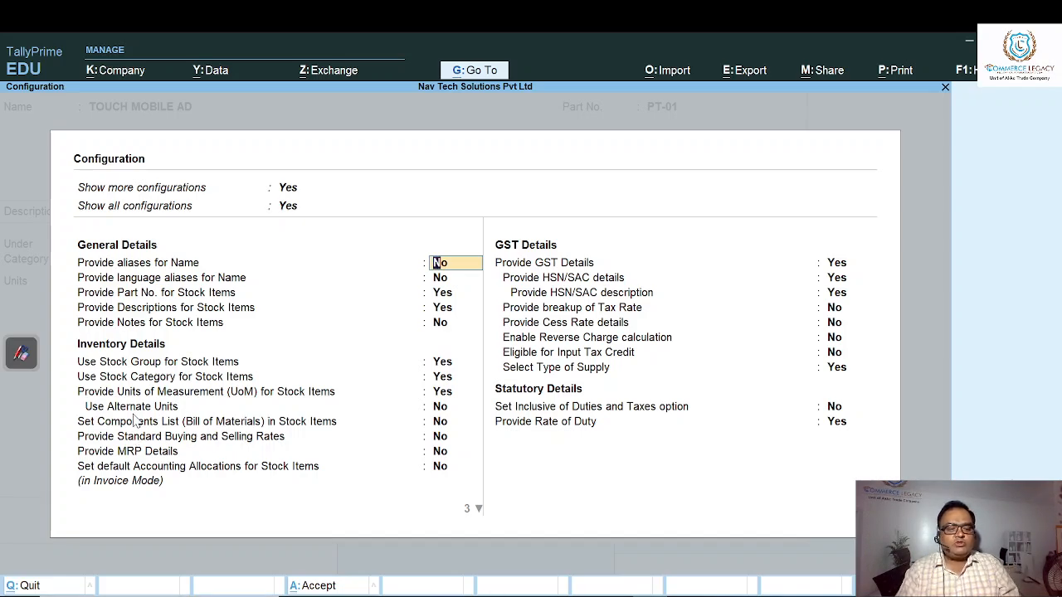
{"action": "left_click", "coordinate": [441, 421]}
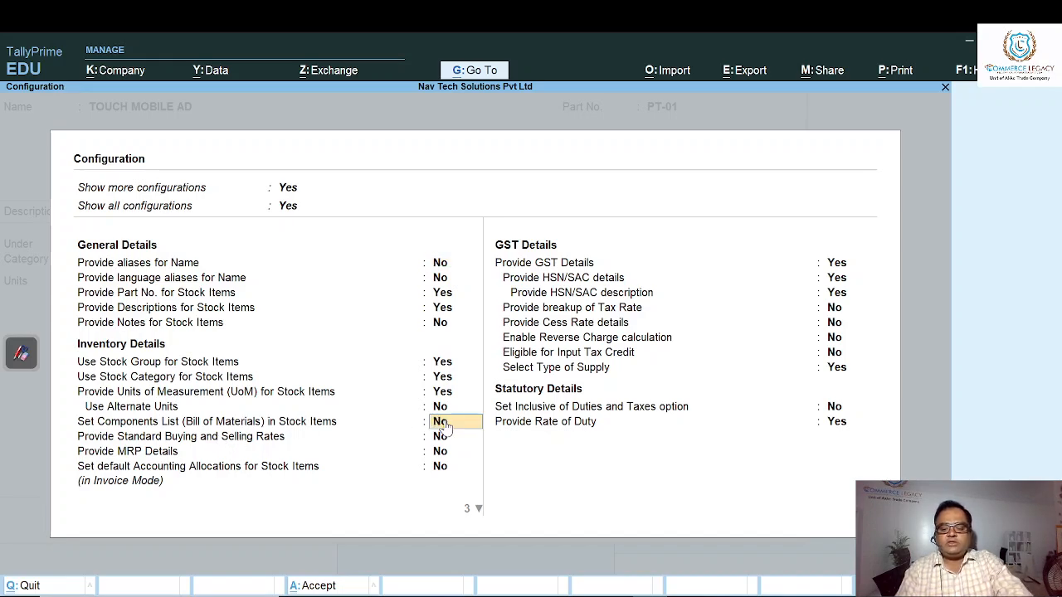
{"action": "key", "text": "y"}
{"action": "key", "text": "ctrl+a"}
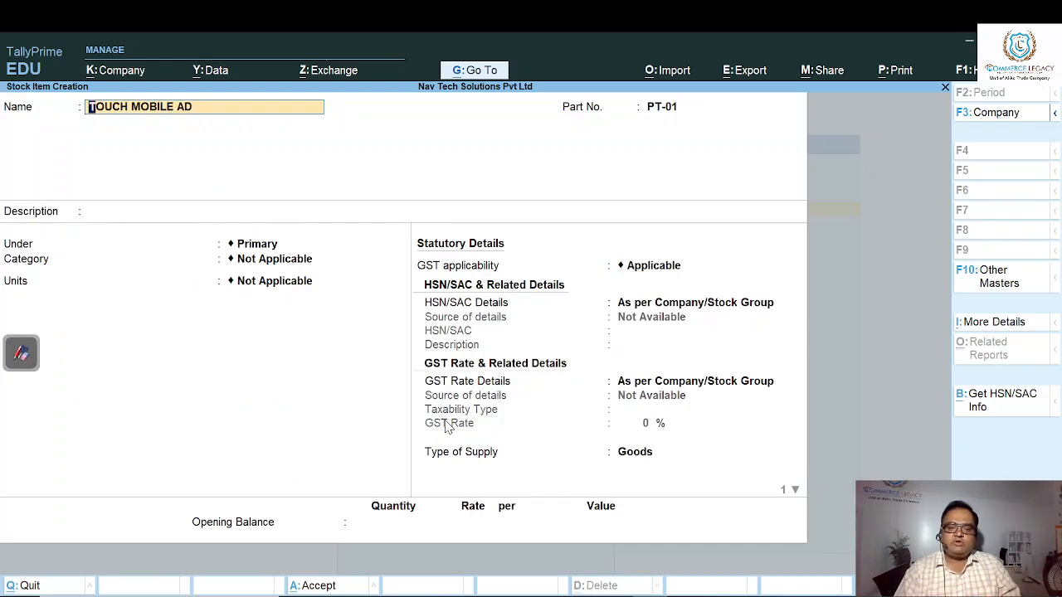
- Place the stock item under the Electronic group with category MLAVA and pcs as its unit
{"action": "key", "text": "Return"}
{"action": "key", "text": "Return"}
{"action": "key", "text": "Return"}
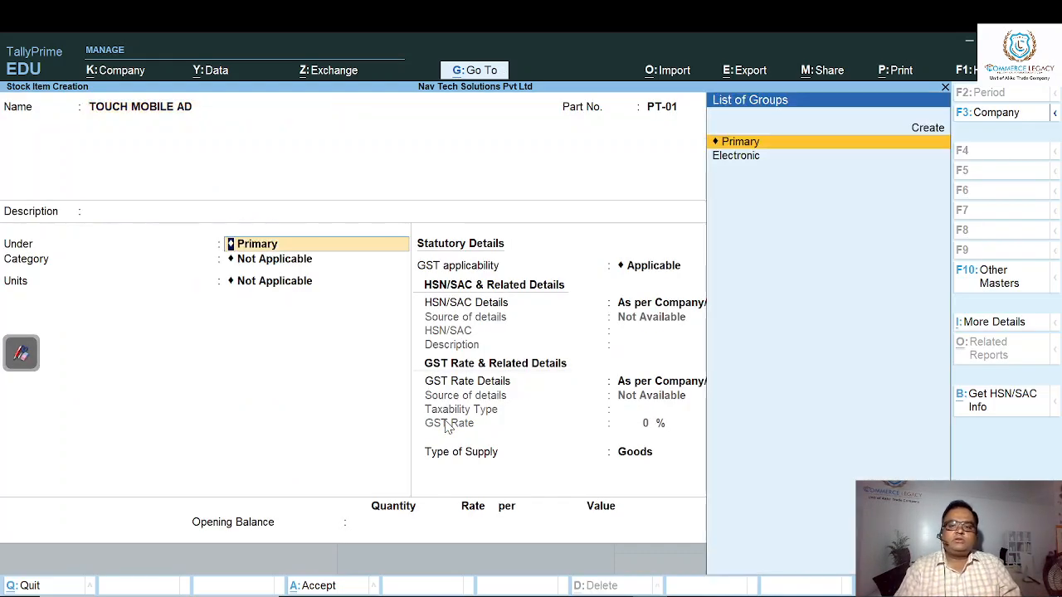
{"action": "key", "text": "Down"}
{"action": "key", "text": "Return"}
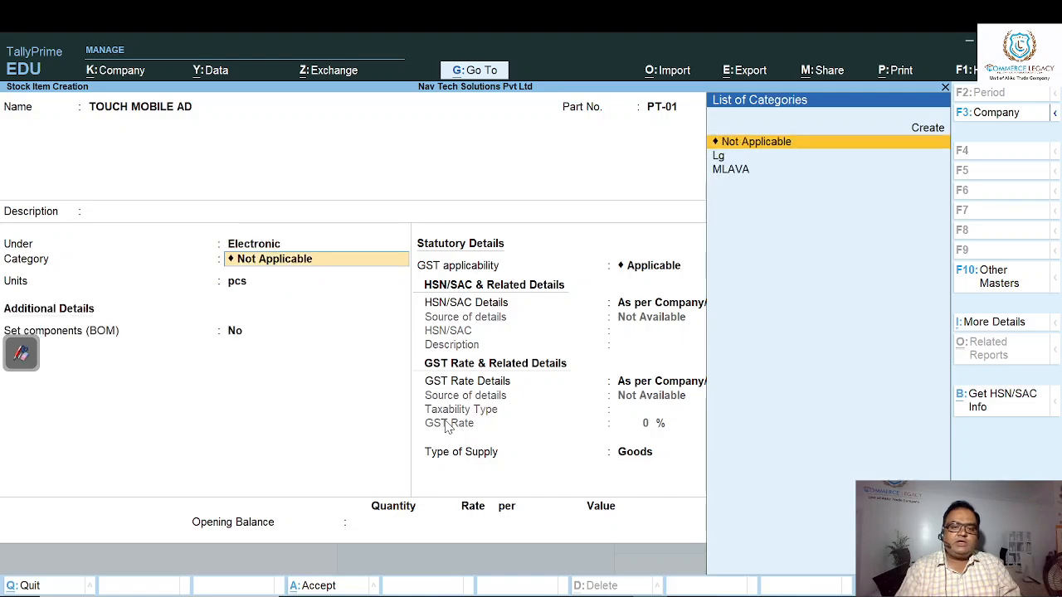
{"action": "key", "text": "Down"}
{"action": "key", "text": "Down"}
{"action": "key", "text": "Return"}
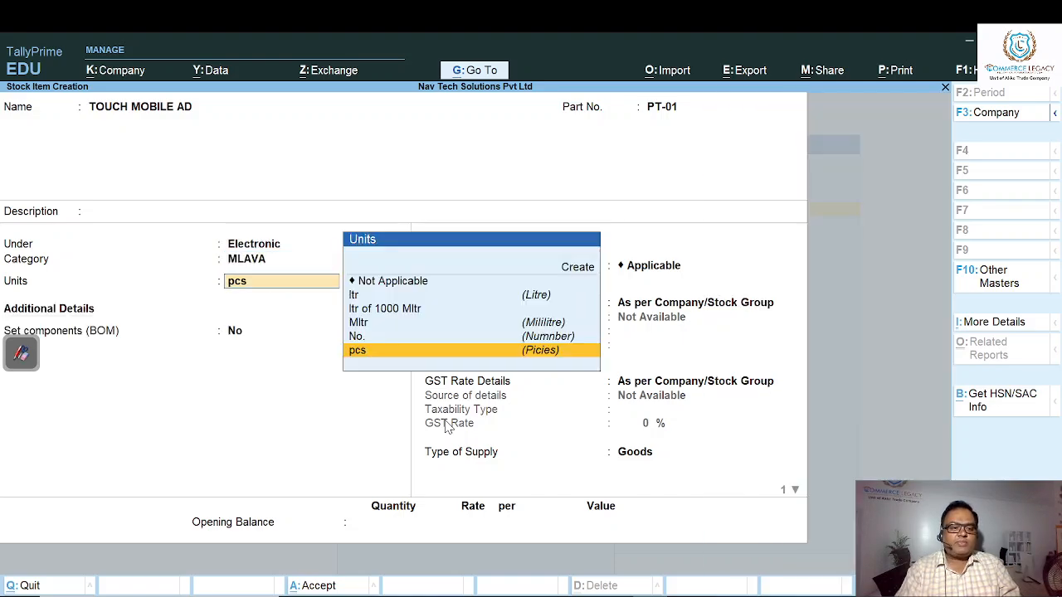
{"action": "key", "text": "Return"}
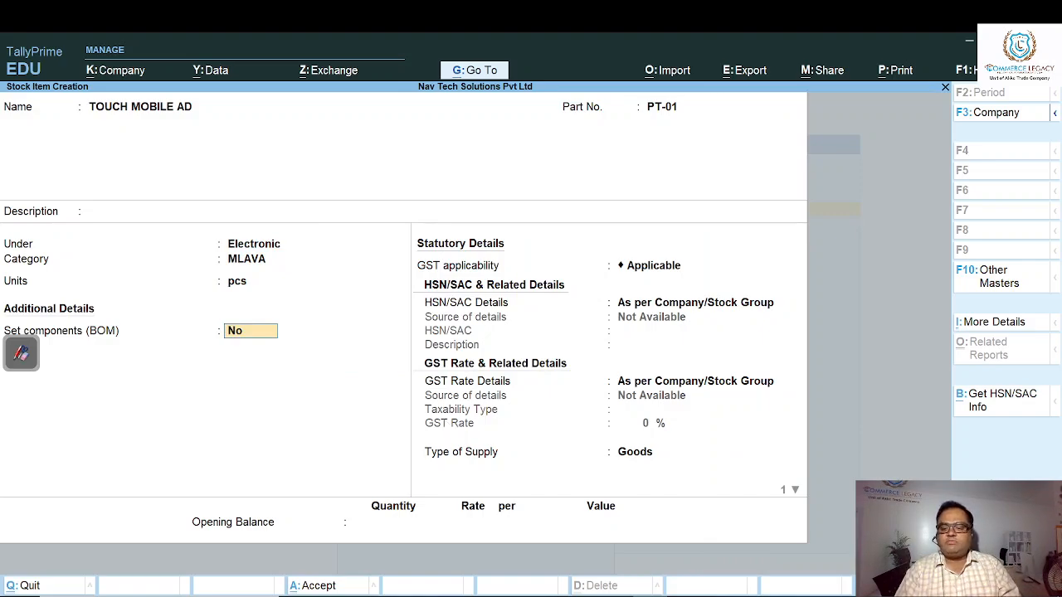
- Check the stock item configuration and set Set components (BOM) to Yes for TOUCH MOBILE AD
{"action": "key", "text": "F12"}
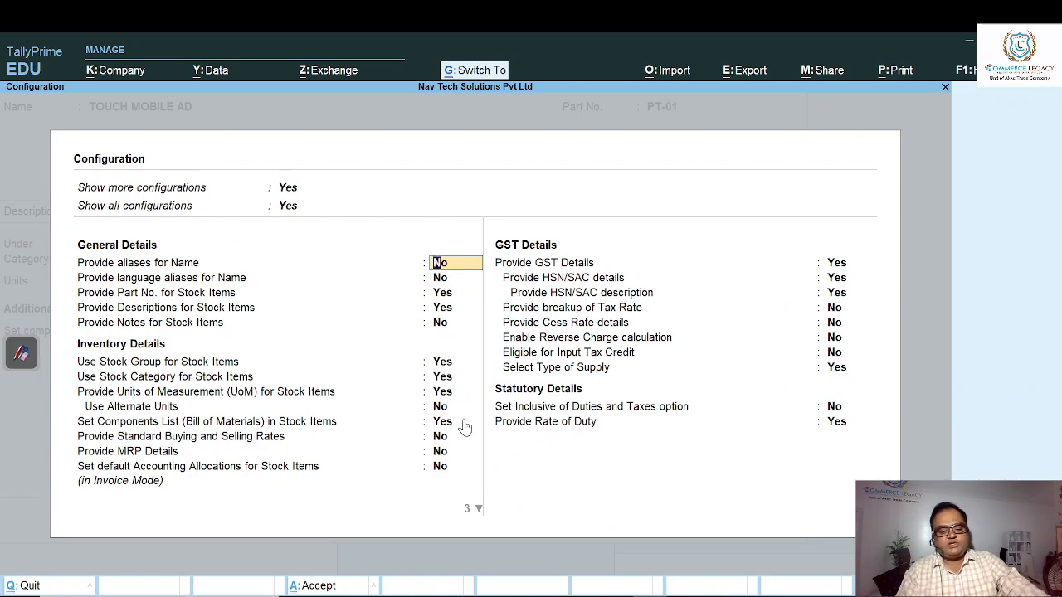
{"action": "key", "text": "ctrl+a"}
{"action": "type", "text": "Y"}
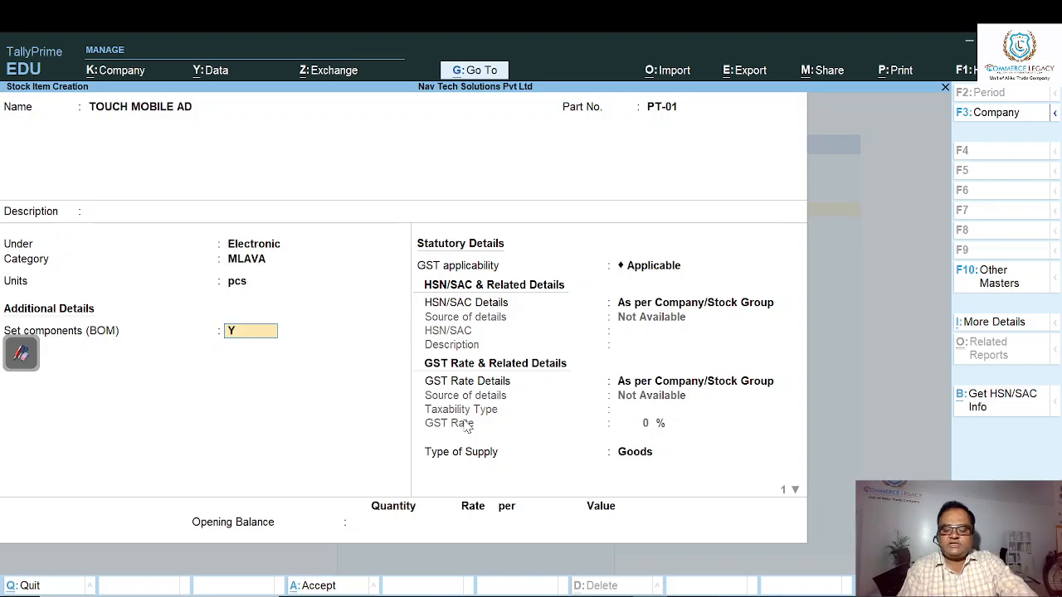
{"action": "key", "text": "Return"}
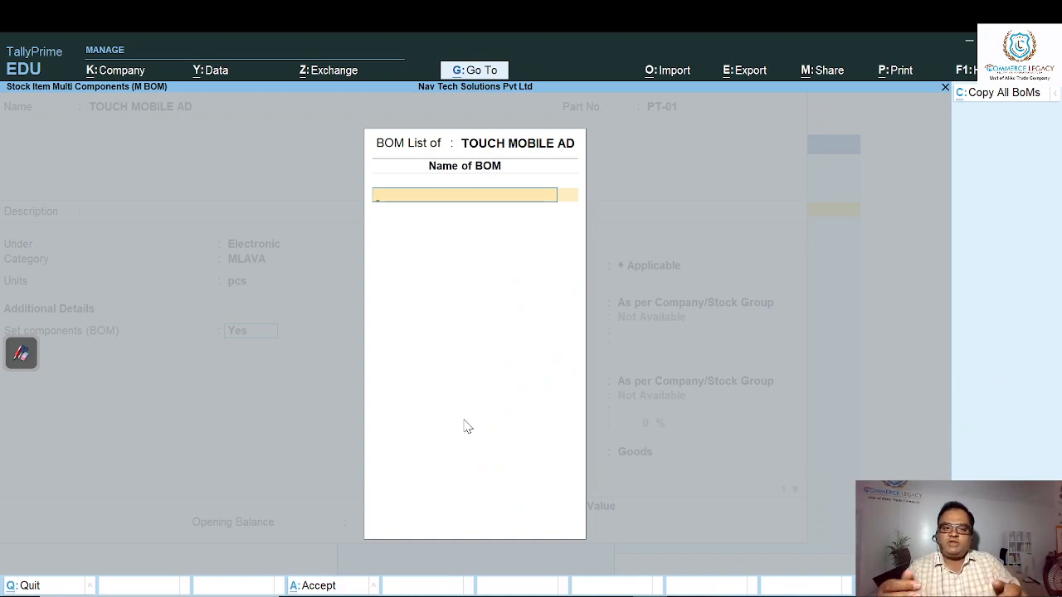
- Name the bill of materials TMA and set its unit of manufacture to 1 pcs
{"action": "type", "text": "T"}
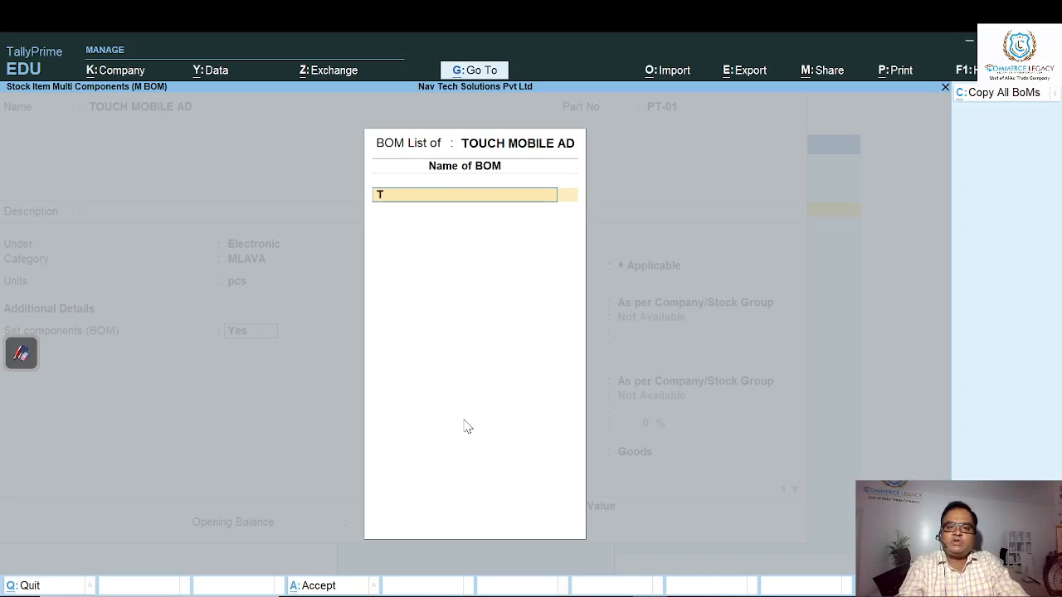
{"action": "type", "text": "MA"}
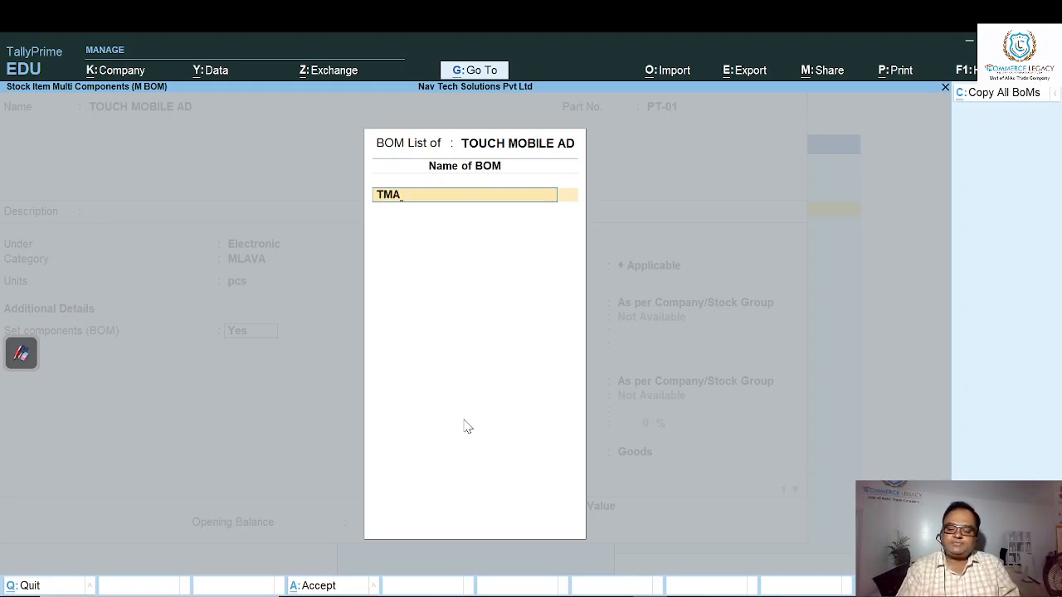
{"action": "key", "text": "Return"}
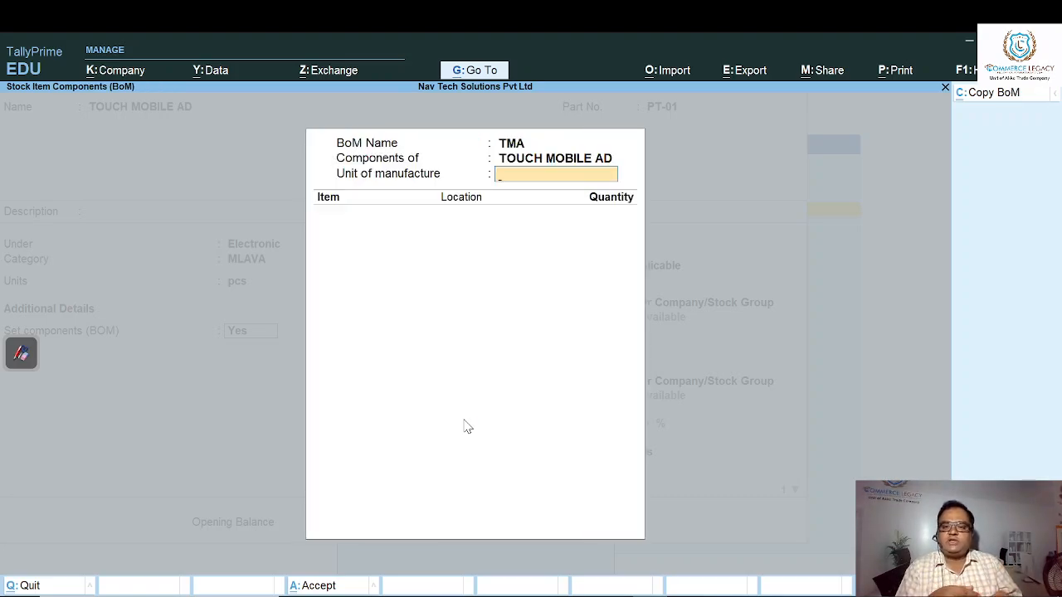
{"action": "type", "text": "1"}
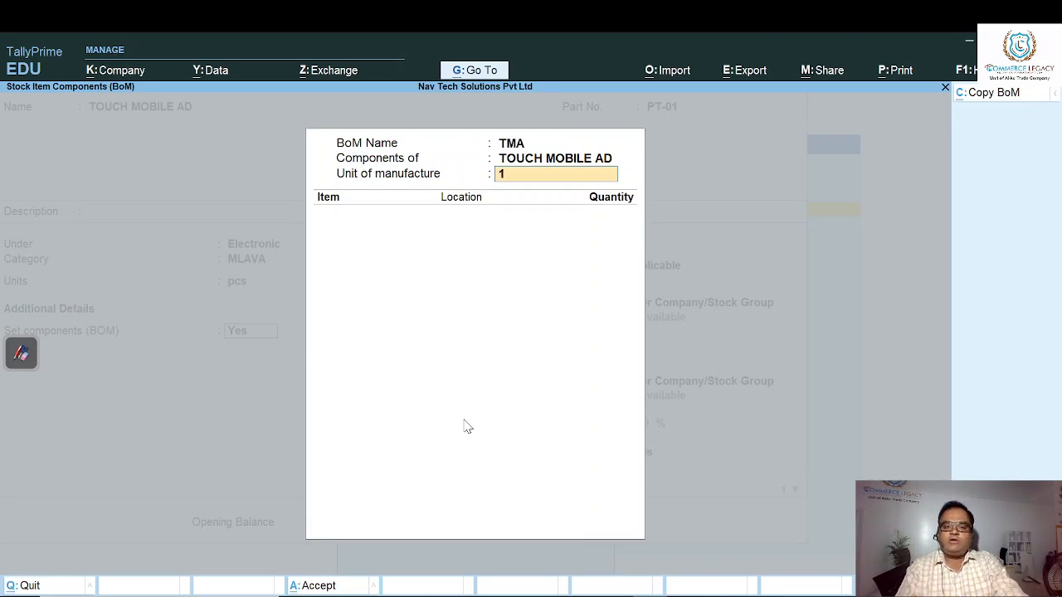
{"action": "key", "text": "Return"}
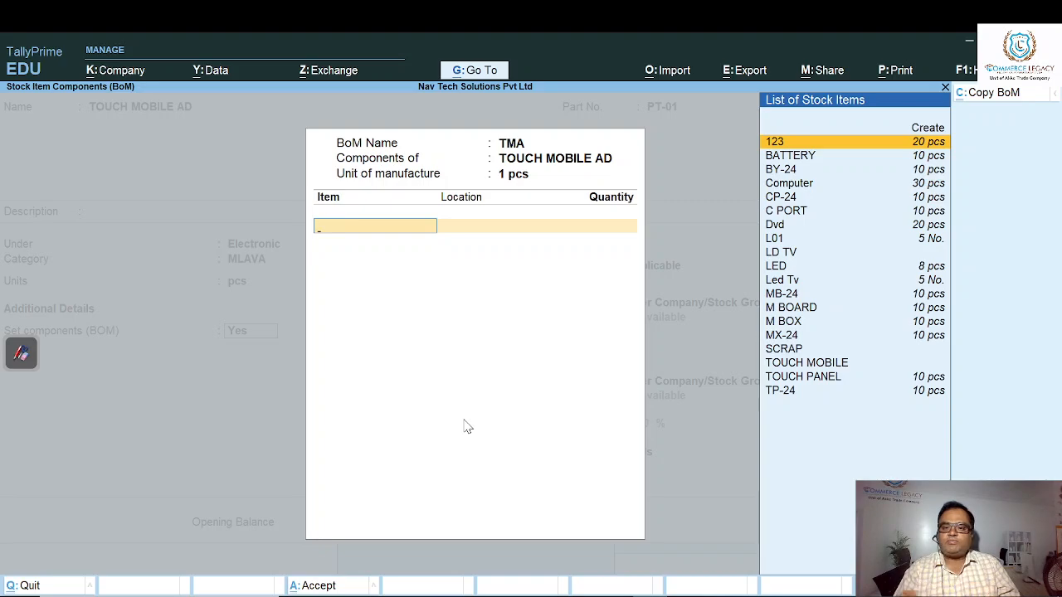
- Add TOUCH PANEL to the TMA bill of materials from the Delhi location with a quantity of 1 pcs
{"action": "key", "text": "Down"}
{"action": "key", "text": "Down"}
{"action": "key", "text": "Down"}
{"action": "key", "text": "Down"}
{"action": "key", "text": "Down"}
{"action": "key", "text": "Down"}
{"action": "key", "text": "Down"}
{"action": "key", "text": "Down"}
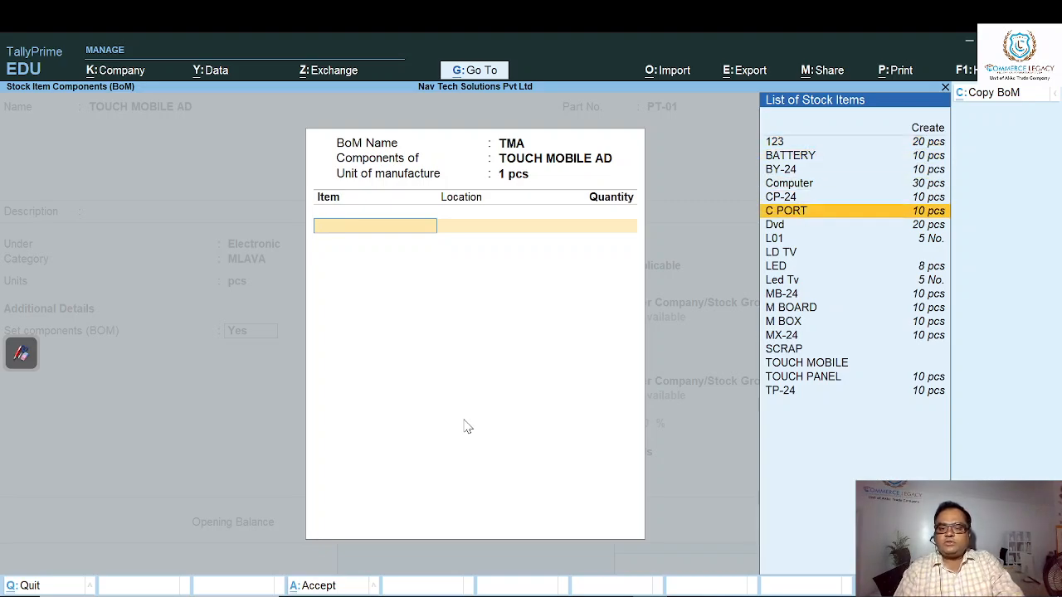
{"action": "key", "text": "Down"}
{"action": "key", "text": "Down"}
{"action": "key", "text": "Down"}
{"action": "key", "text": "Down"}
{"action": "key", "text": "Down"}
{"action": "key", "text": "Down"}
{"action": "key", "text": "Down"}
{"action": "key", "text": "Down"}
{"action": "key", "text": "Down"}
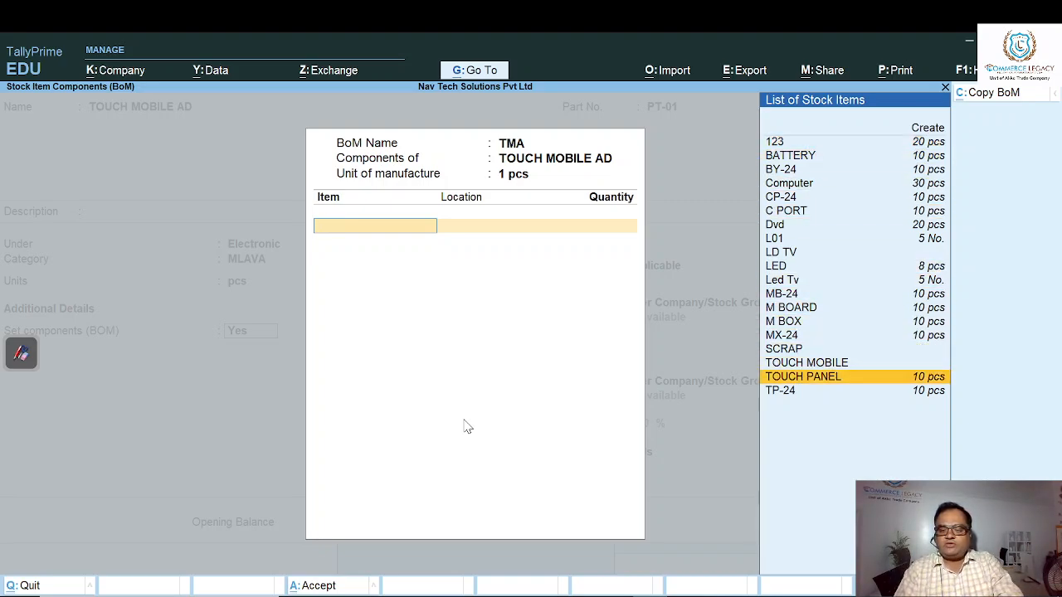
{"action": "key", "text": "Return"}
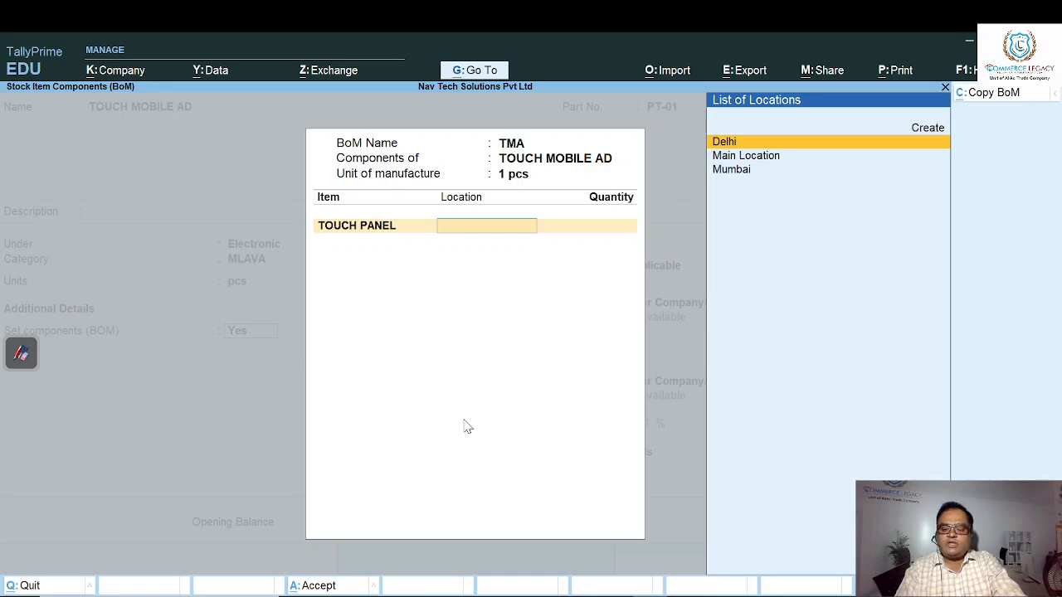
{"action": "key", "text": "Return"}
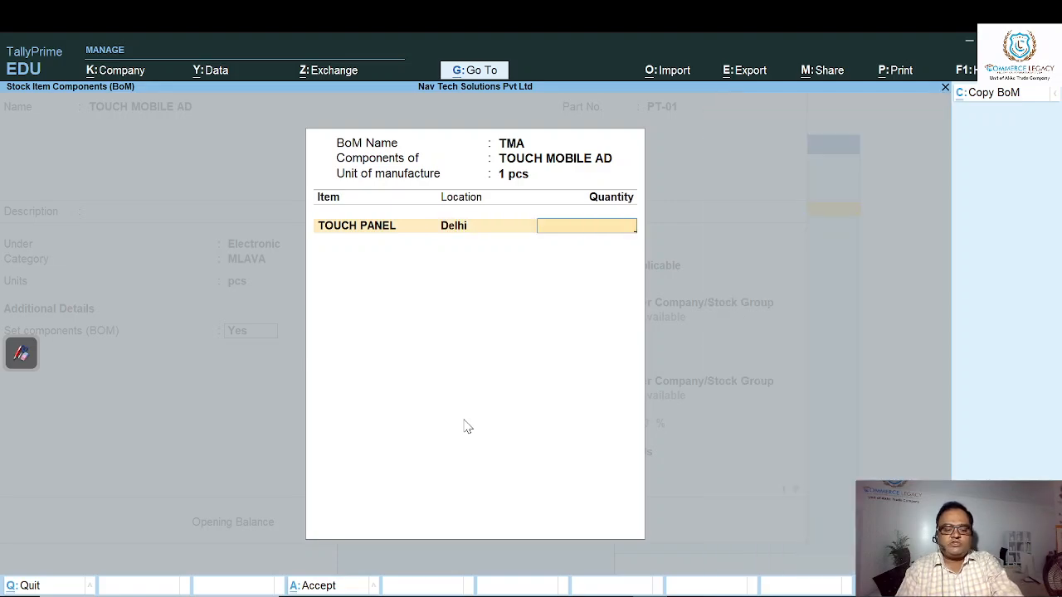
{"action": "type", "text": "1"}
{"action": "key", "text": "Return"}
- Add M BOARD as the second component, from the Delhi location with a quantity of 1 pcs
{"action": "key", "text": "Down"}
{"action": "key", "text": "Down"}
{"action": "key", "text": "Down"}
{"action": "key", "text": "Down"}
{"action": "key", "text": "Down"}
{"action": "key", "text": "Down"}
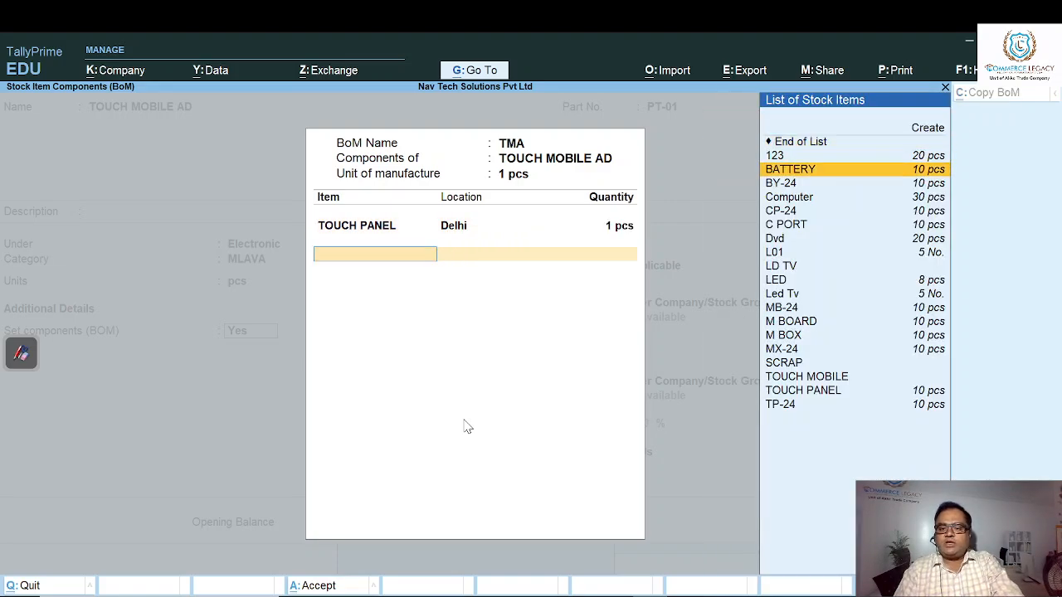
{"action": "key", "text": "Down"}
{"action": "key", "text": "Down"}
{"action": "key", "text": "Down"}
{"action": "key", "text": "Down"}
{"action": "key", "text": "Down"}
{"action": "key", "text": "Down"}
{"action": "key", "text": "Down"}
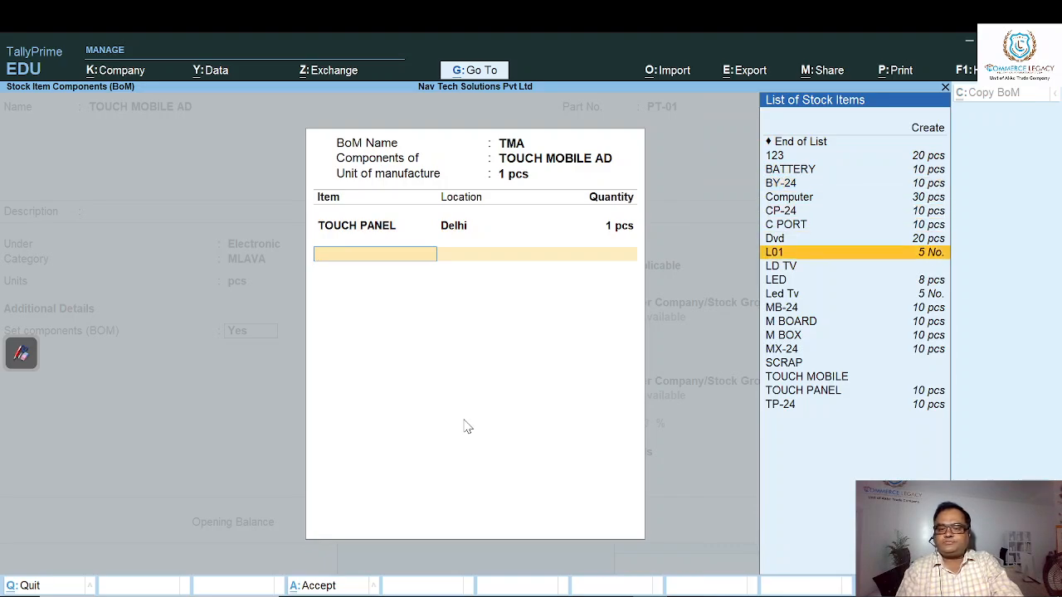
{"action": "key", "text": "Return"}
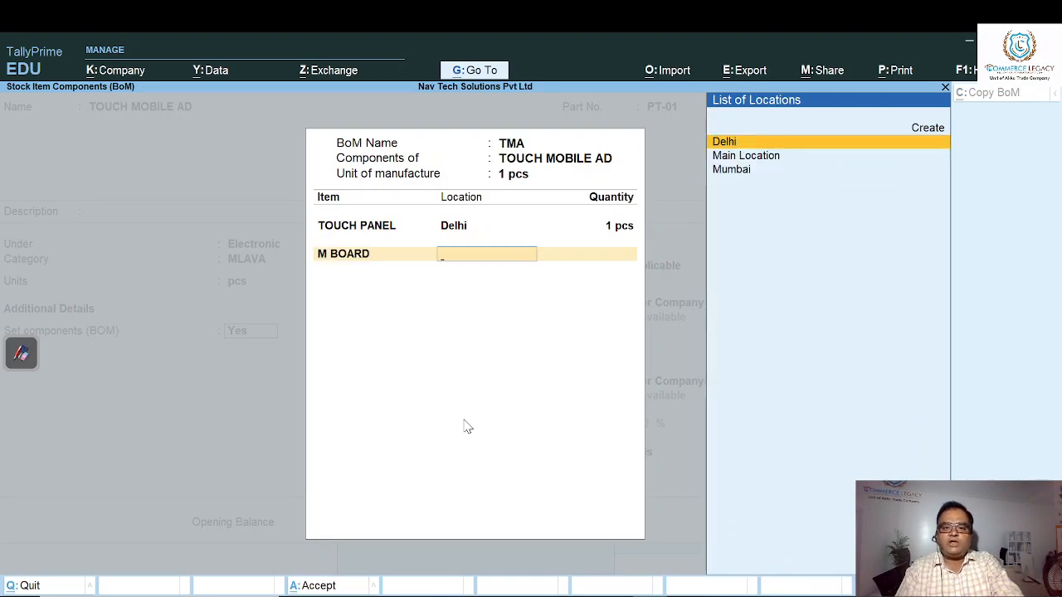
{"action": "key", "text": "Return"}
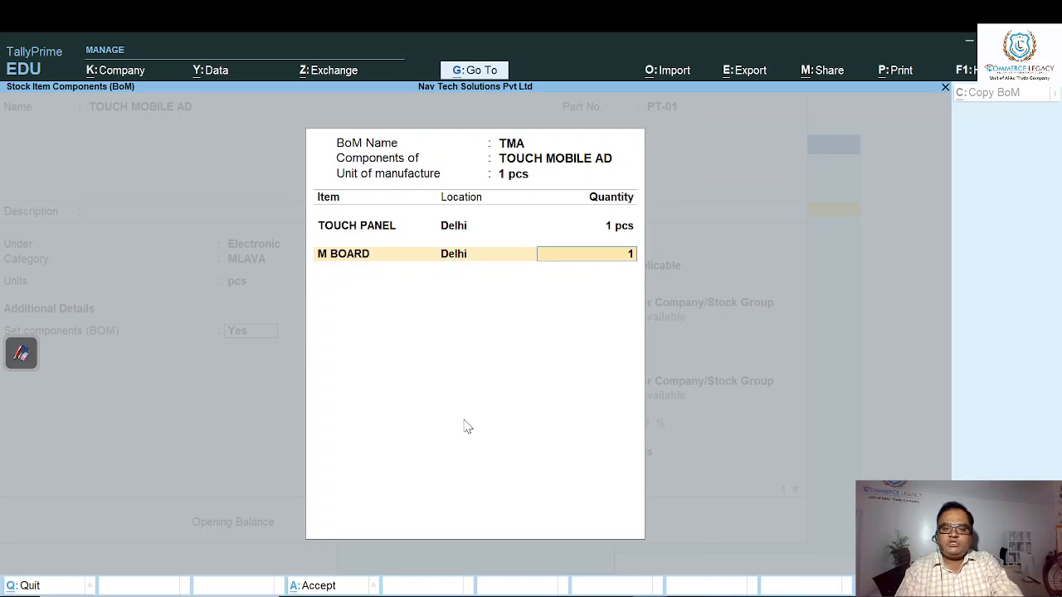
{"action": "type", "text": "1"}
{"action": "key", "text": "Return"}
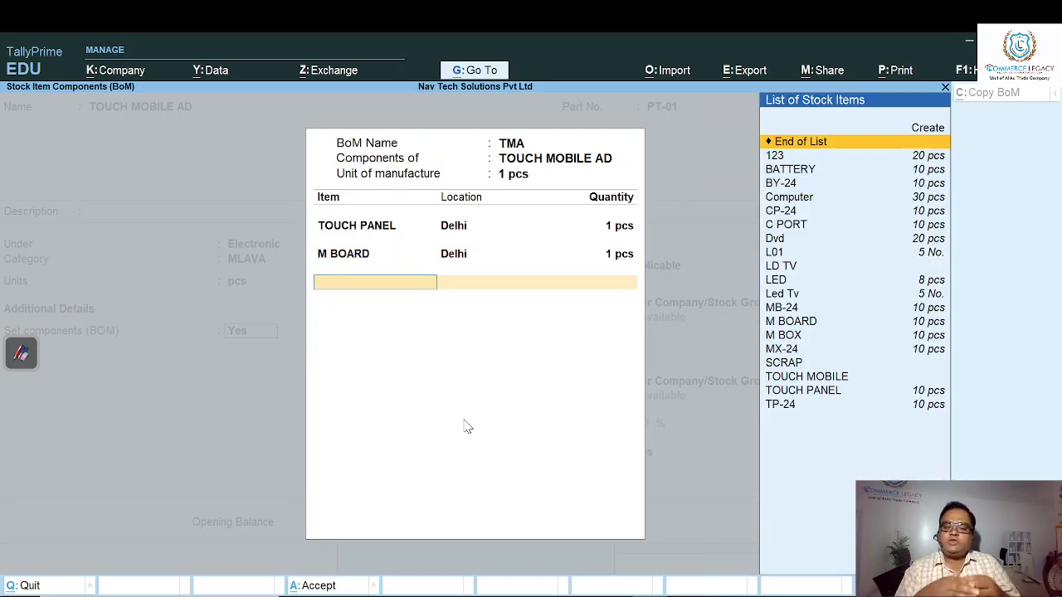
- Add C PORT as the third component, from the Delhi location with a quantity of 1 pcs
{"action": "key", "text": "Down"}
{"action": "key", "text": "Down"}
{"action": "key", "text": "Down"}
{"action": "key", "text": "Down"}
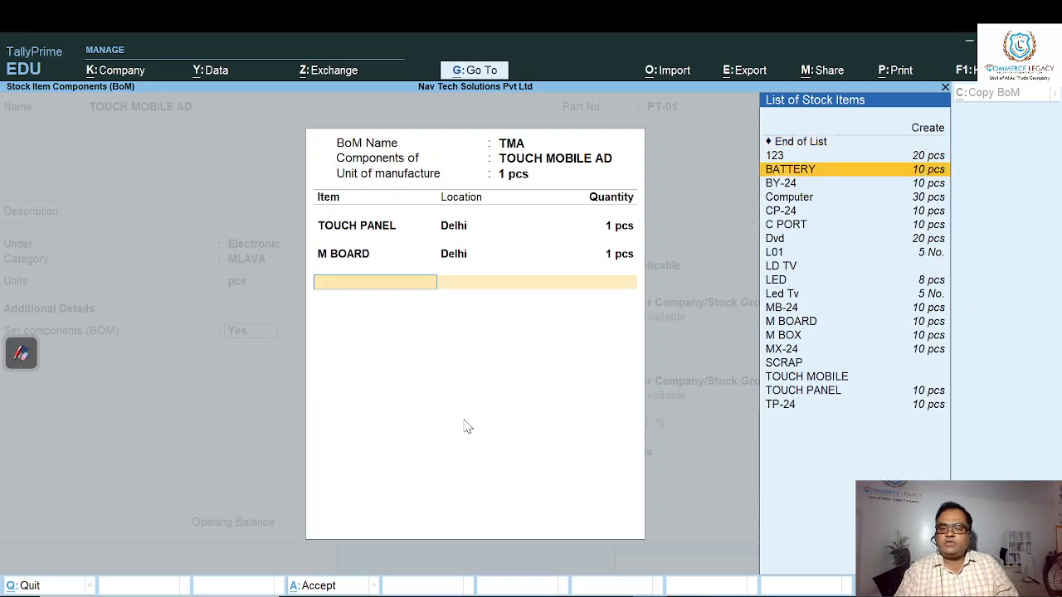
{"action": "key", "text": "Down"}
{"action": "key", "text": "Down"}
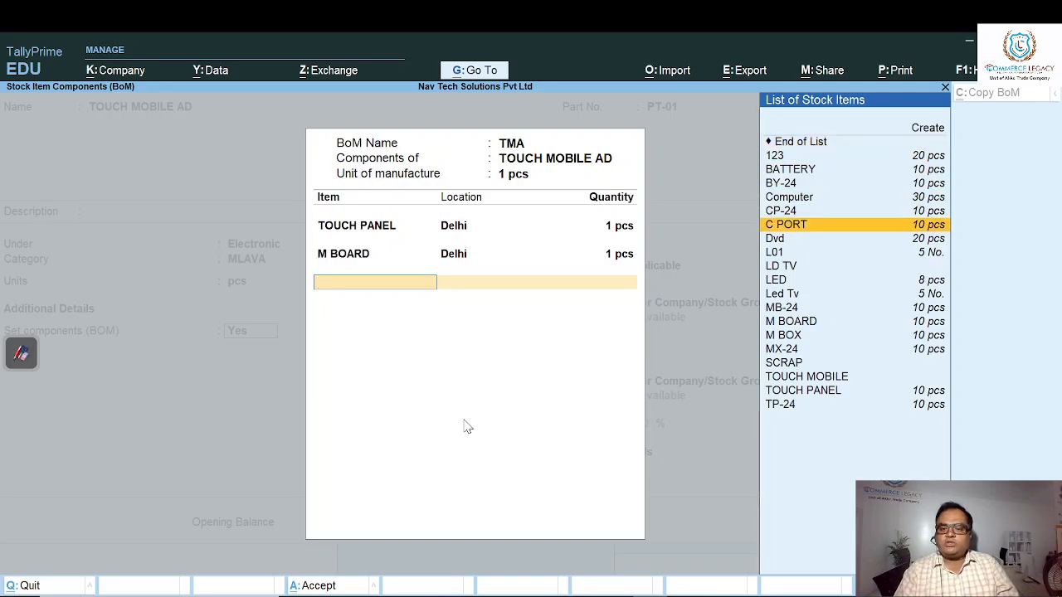
{"action": "key", "text": "Return"}
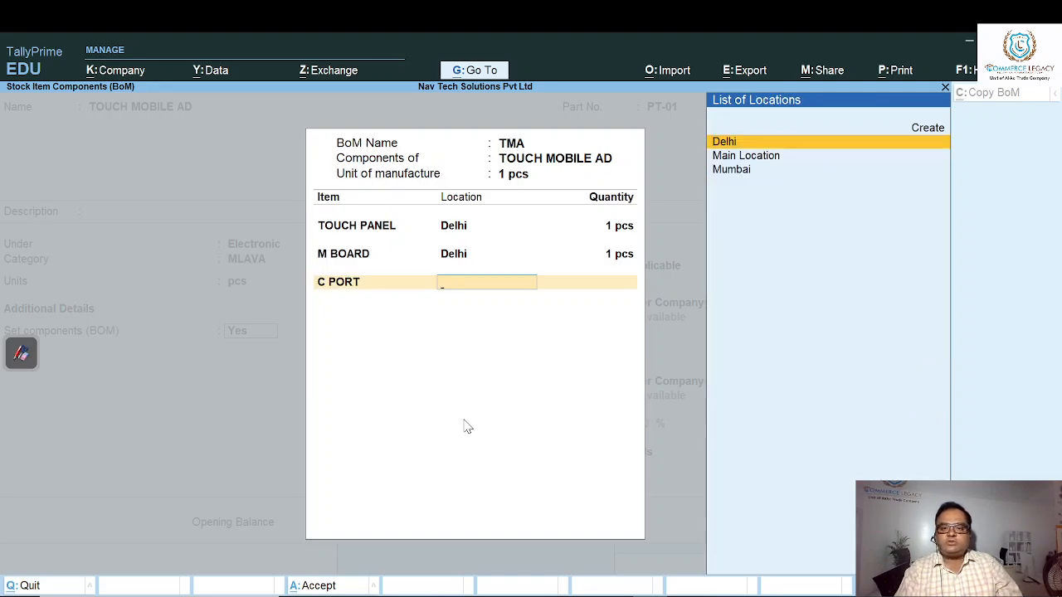
{"action": "key", "text": "Return"}
{"action": "key", "text": "Return"}
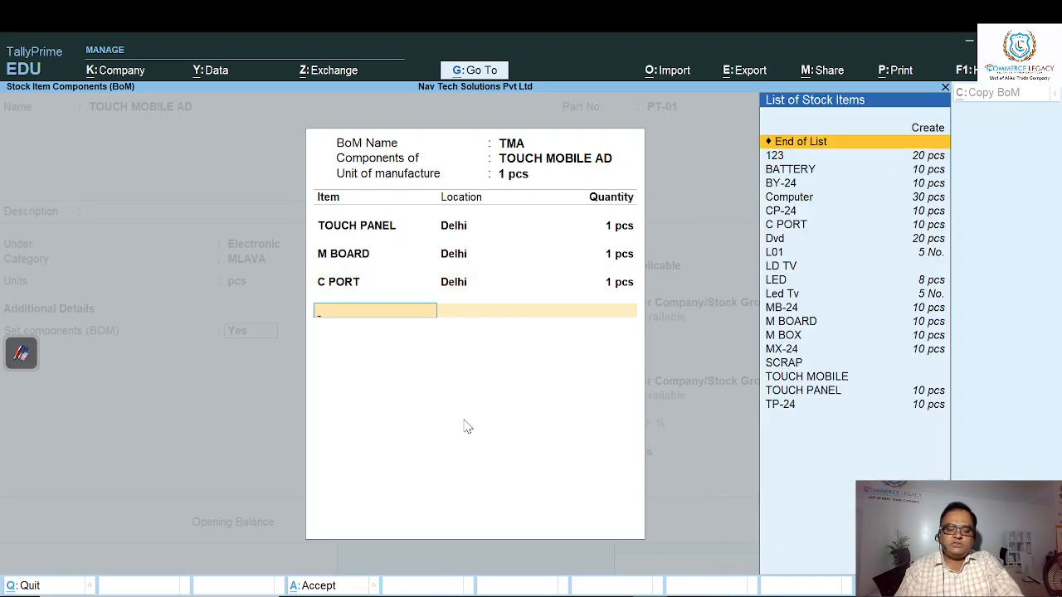
- Add BATTERY as the fourth component, from the Delhi location with a quantity of 1 pcs
{"action": "type", "text": "B"}
{"action": "key", "text": "Down"}
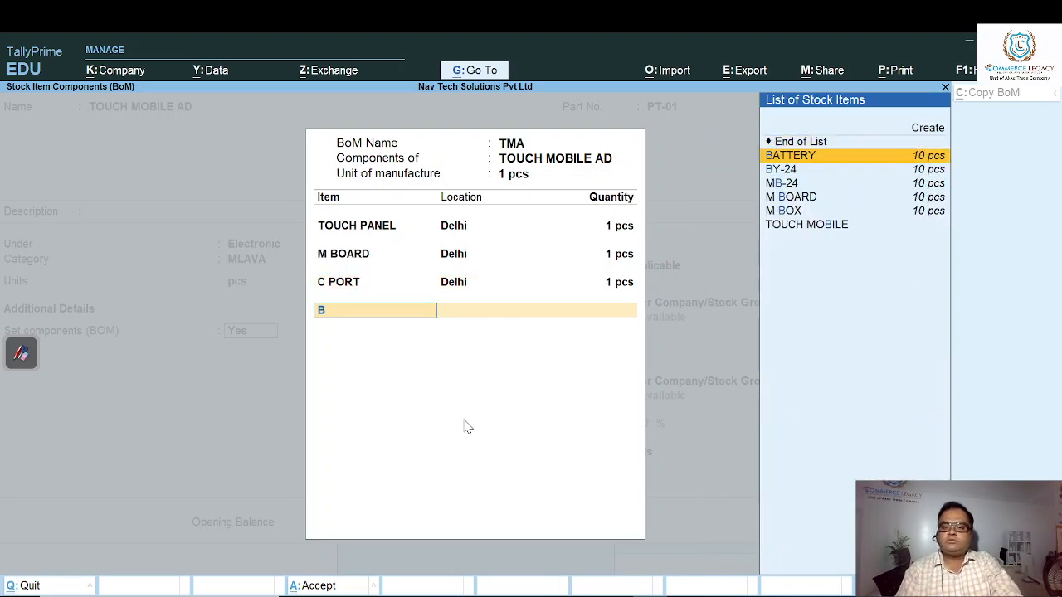
{"action": "key", "text": "Return"}
{"action": "type", "text": "D"}
{"action": "key", "text": "Return"}
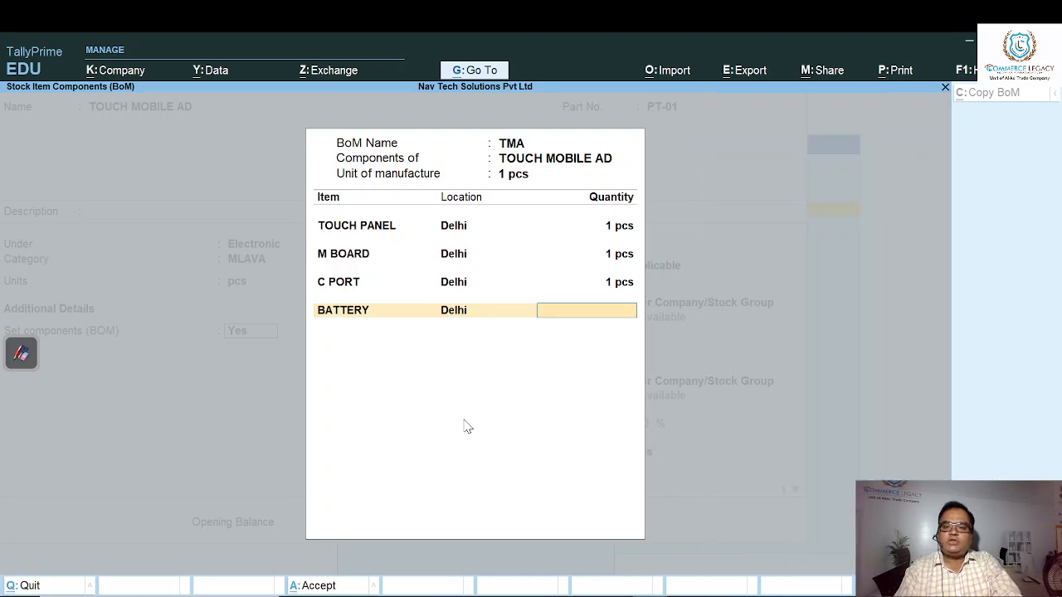
{"action": "key", "text": "Return"}
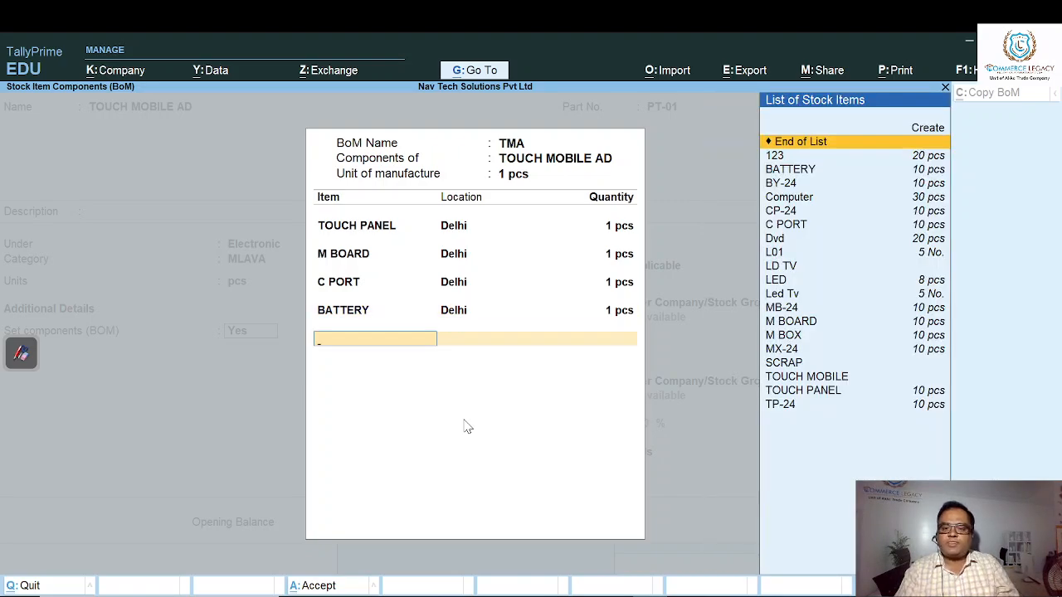
- Add M BOX as the fifth component, from the Delhi location with a quantity of 1 pcs
{"action": "key", "text": "Down"}
{"action": "key", "text": "Down"}
{"action": "key", "text": "Down"}
{"action": "key", "text": "Down"}
{"action": "key", "text": "Down"}
{"action": "key", "text": "Down"}
{"action": "key", "text": "Down"}
{"action": "key", "text": "Down"}
{"action": "key", "text": "Down"}
{"action": "key", "text": "Down"}
{"action": "key", "text": "Down"}
{"action": "key", "text": "Down"}
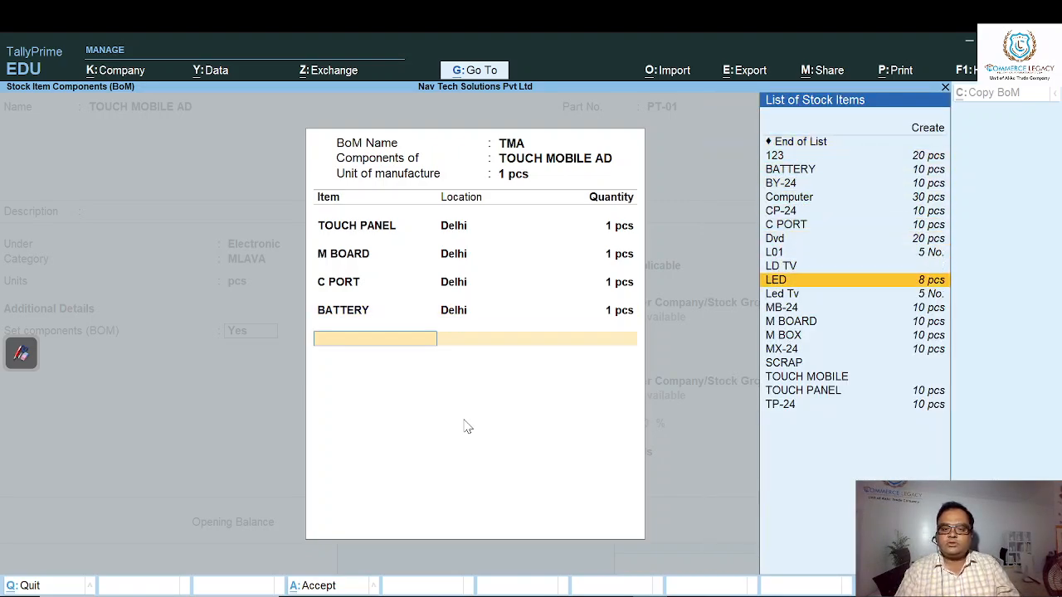
{"action": "key", "text": "Down"}
{"action": "key", "text": "Down"}
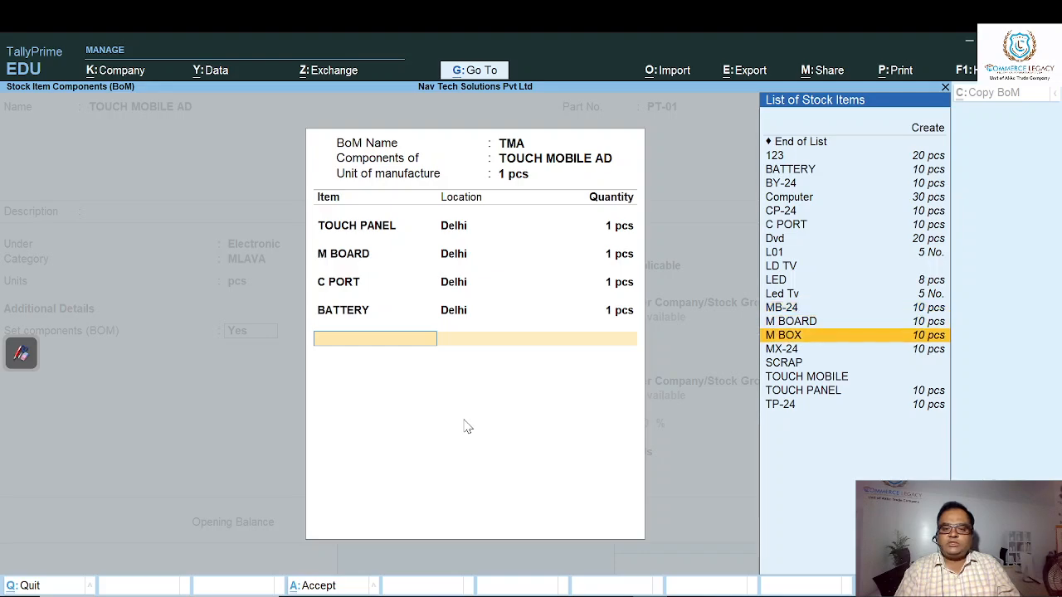
{"action": "key", "text": "Return"}
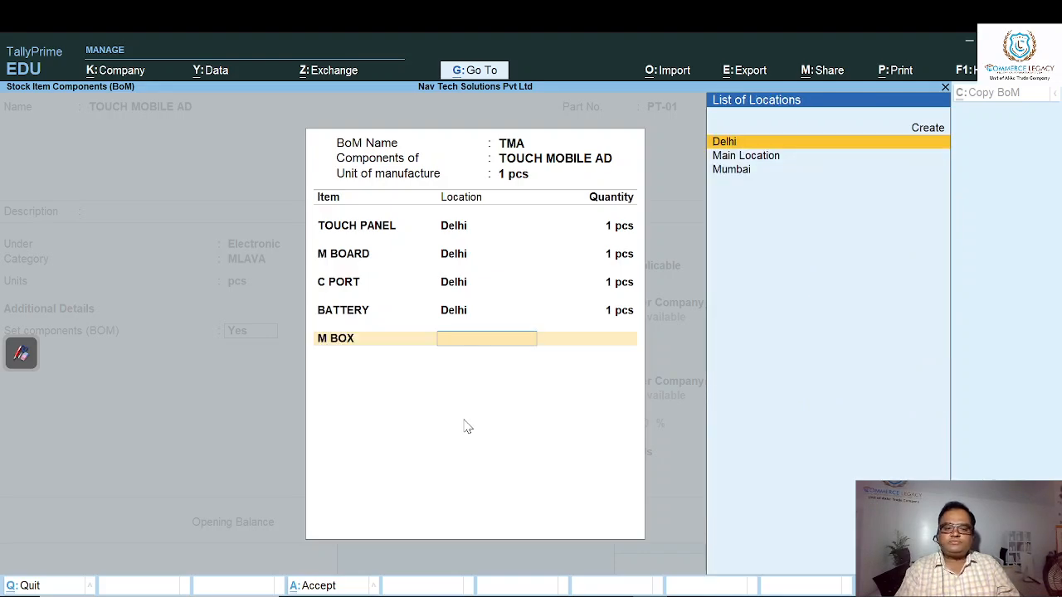
{"action": "key", "text": "Return"}
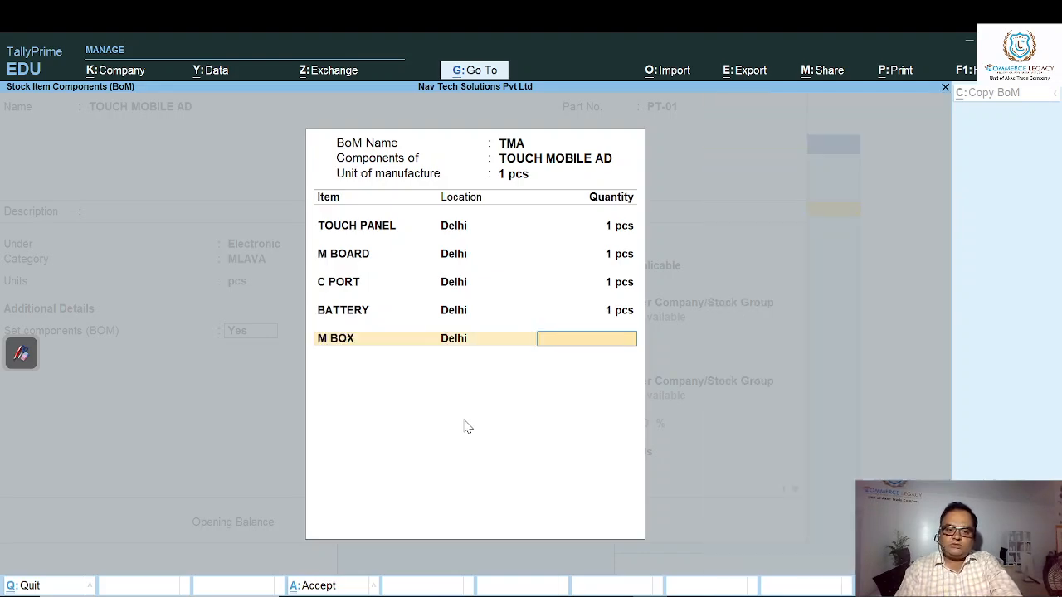
{"action": "type", "text": "1"}
{"action": "key", "text": "Return"}
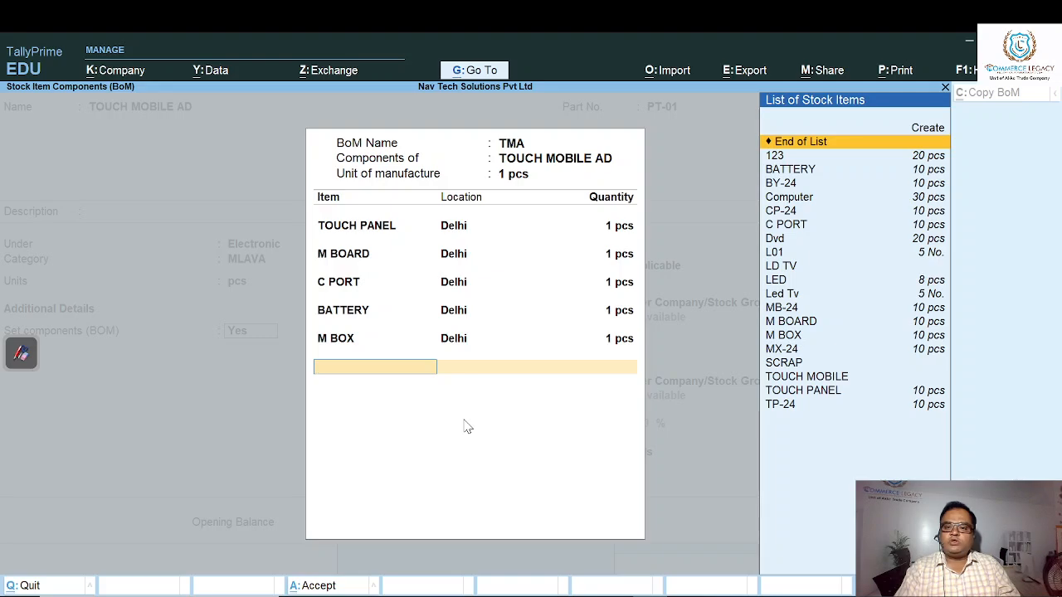
- End the component list, save the TOUCH MOBILE AD stock item with its bill of materials, and return to the Gateway of Tally
{"action": "key", "text": "Return"}
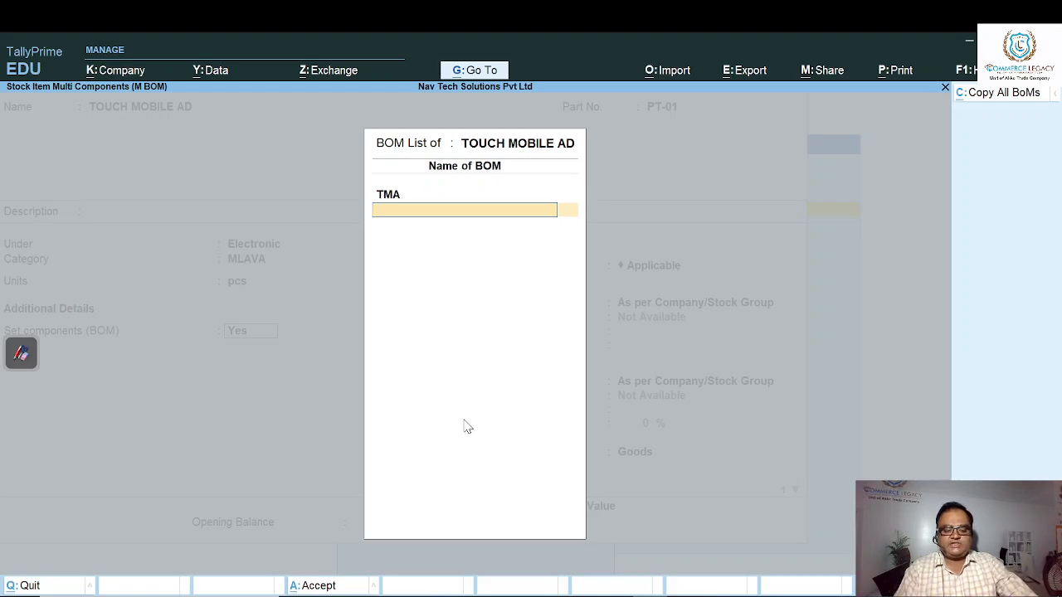
{"action": "key", "text": "ctrl+a"}
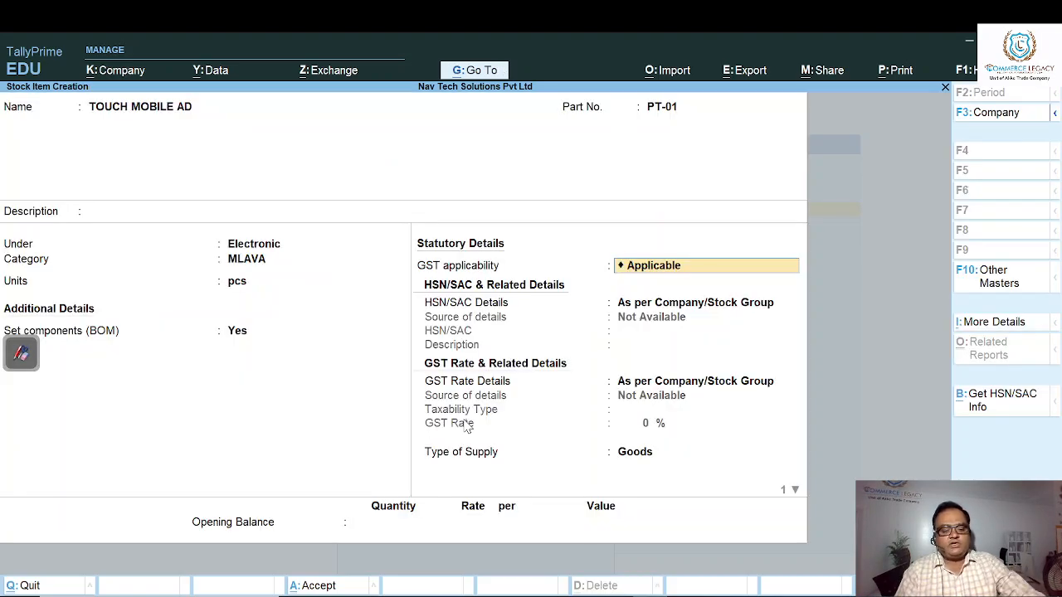
{"action": "key", "text": "ctrl"}
{"action": "key", "text": "ctrl+a"}
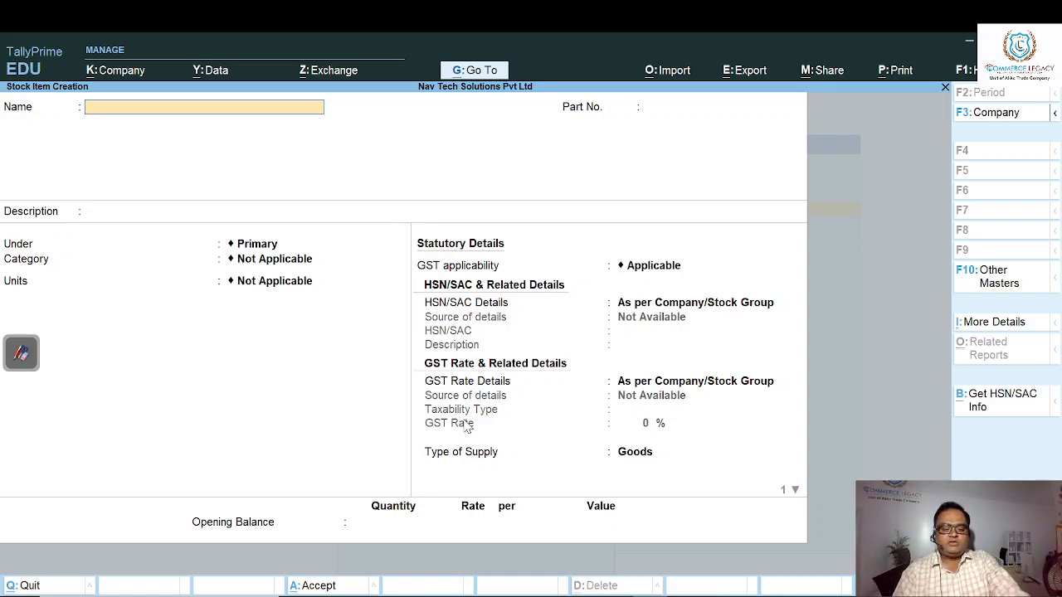
{"action": "key", "text": "Escape"}
{"action": "key", "text": "Escape"}
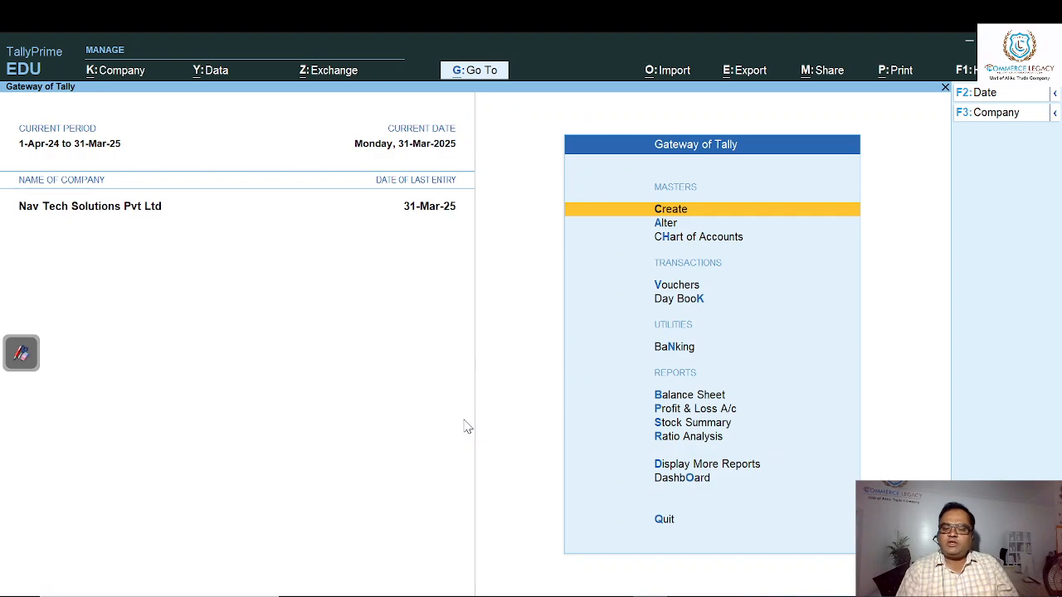
- Open the Stock Summary report and drill down into the Electronic stock group
{"action": "key", "text": "Down"}
{"action": "key", "text": "Down"}
{"action": "key", "text": "Down"}
{"action": "key", "text": "Down"}
{"action": "key", "text": "Down"}
{"action": "key", "text": "Down"}
{"action": "key", "text": "Down"}
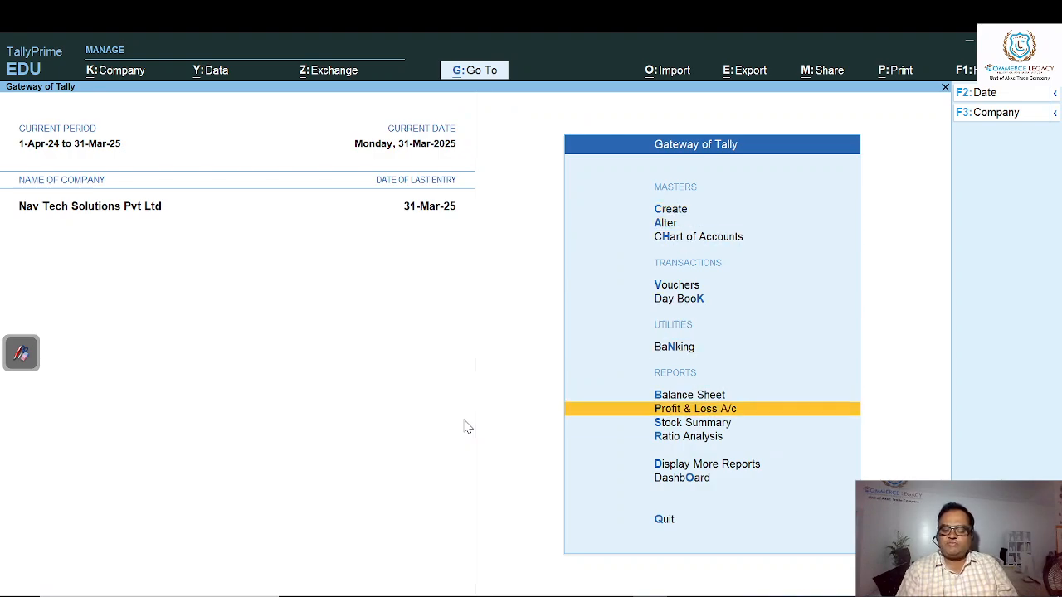
{"action": "key", "text": "Return"}
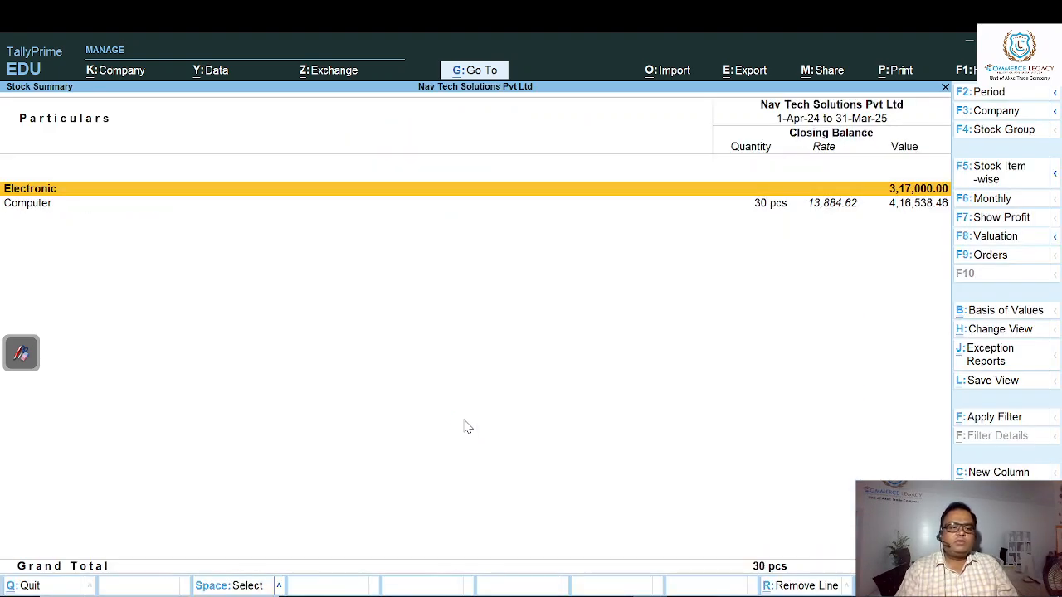
{"action": "key", "text": "Return"}
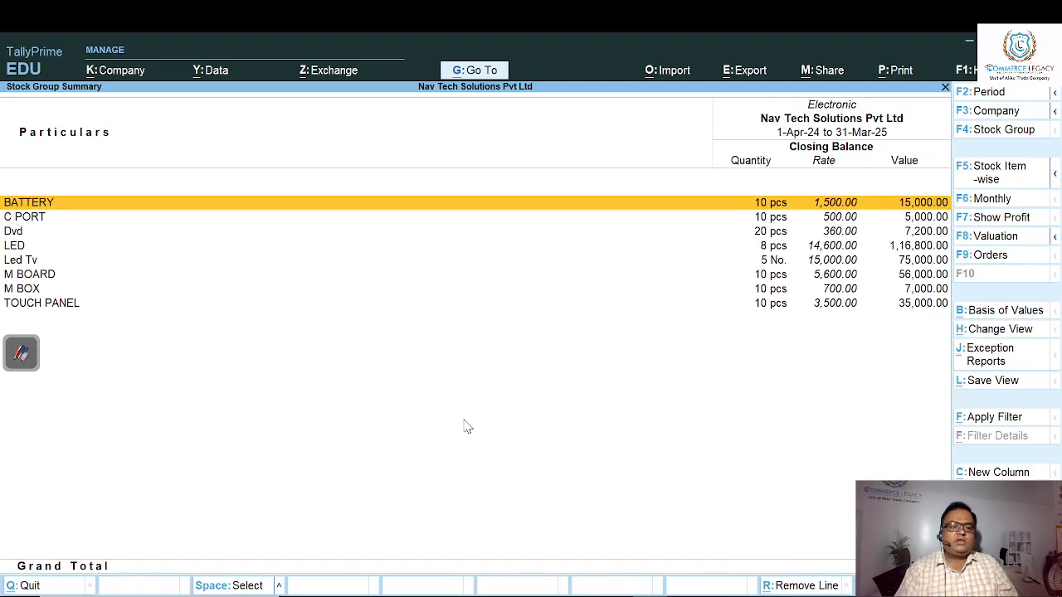
- Examine the closing quantities, rates and values of the component items in the Electronic group, and return to the Gateway of Tally
{"action": "key", "text": "Down"}
{"action": "key", "text": "Down"}
{"action": "key", "text": "Down"}
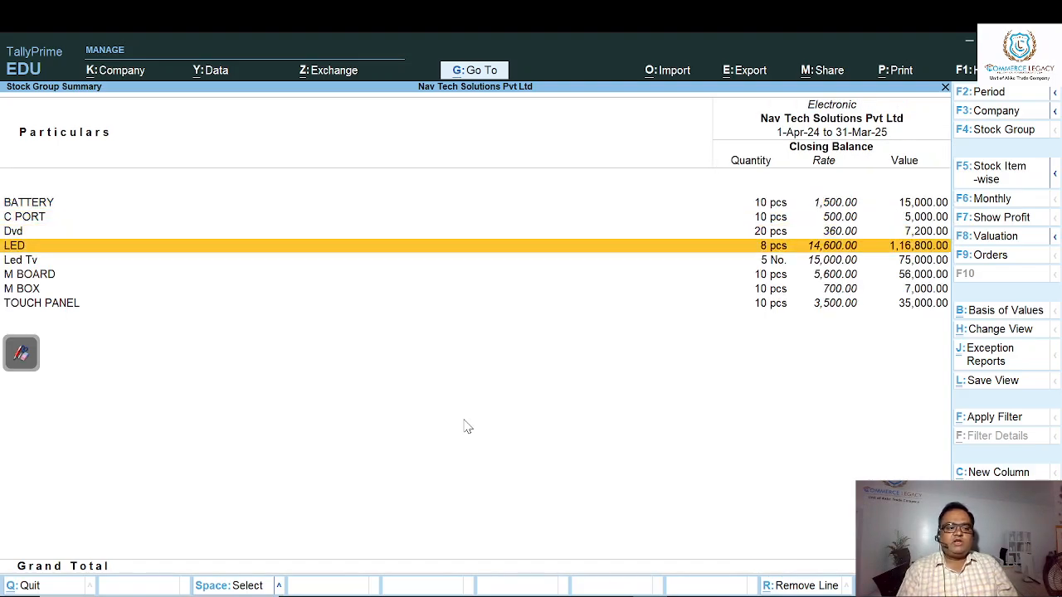
{"action": "key", "text": "Down"}
{"action": "key", "text": "Down"}
{"action": "key", "text": "Down"}
{"action": "key", "text": "Down"}
{"action": "key", "text": "Up"}
{"action": "key", "text": "Up"}
{"action": "key", "text": "Up"}
{"action": "key", "text": "Up"}
{"action": "key", "text": "Up"}
{"action": "key", "text": "Up"}
{"action": "key", "text": "Up"}
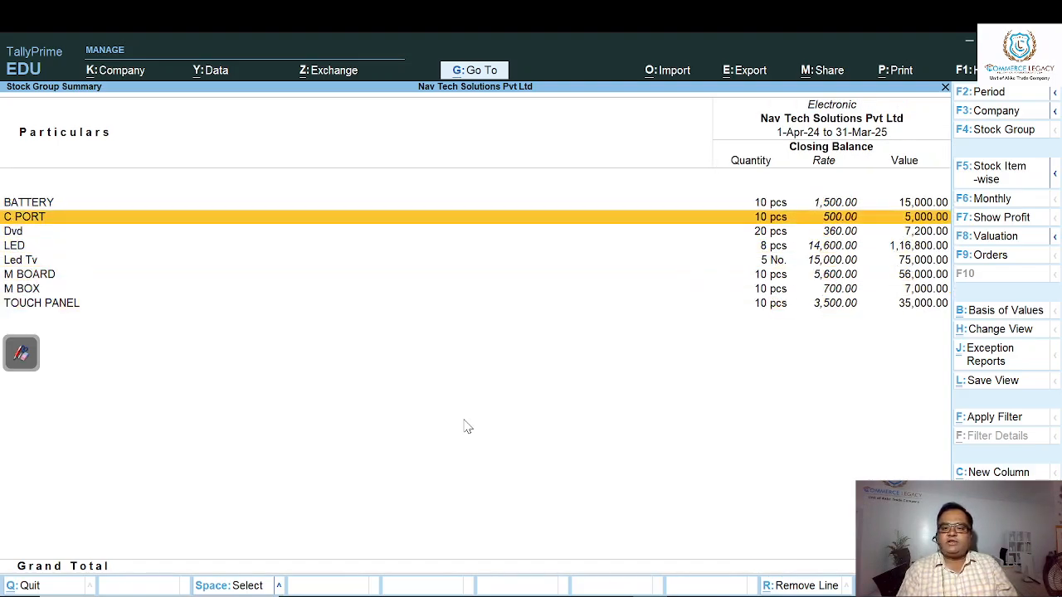
{"action": "key", "text": "Down"}
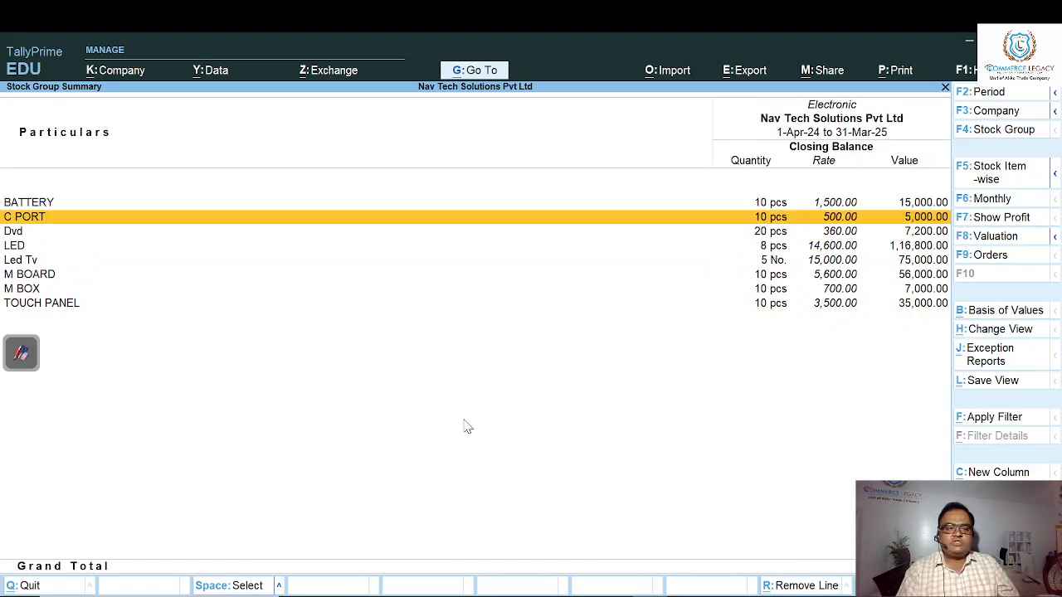
{"action": "key", "text": "Down"}
{"action": "key", "text": "Down"}
{"action": "key", "text": "Down"}
{"action": "key", "text": "Down"}
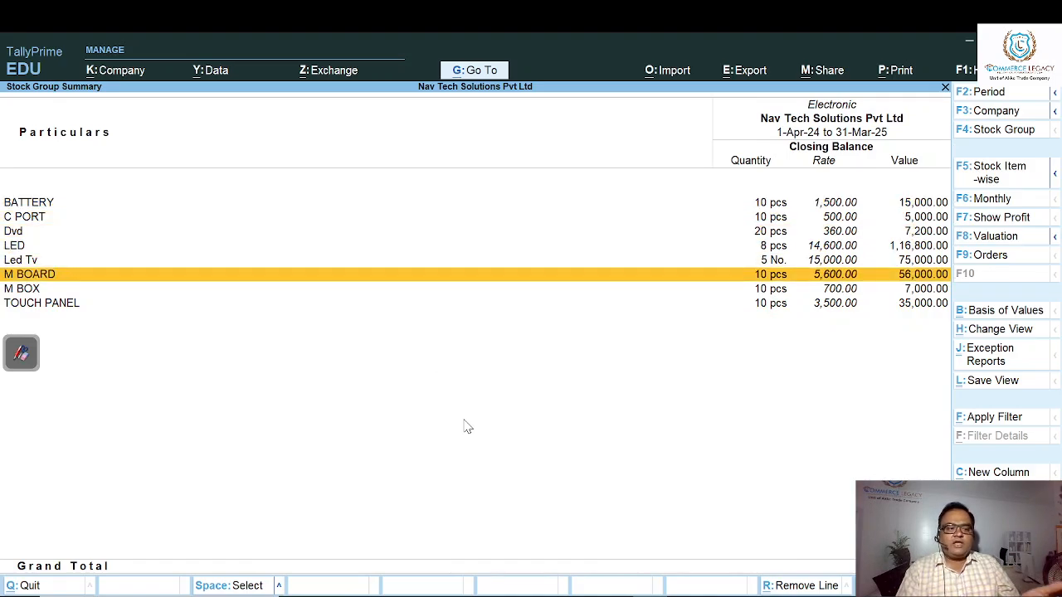
{"action": "key", "text": "Down"}
{"action": "key", "text": "Down"}
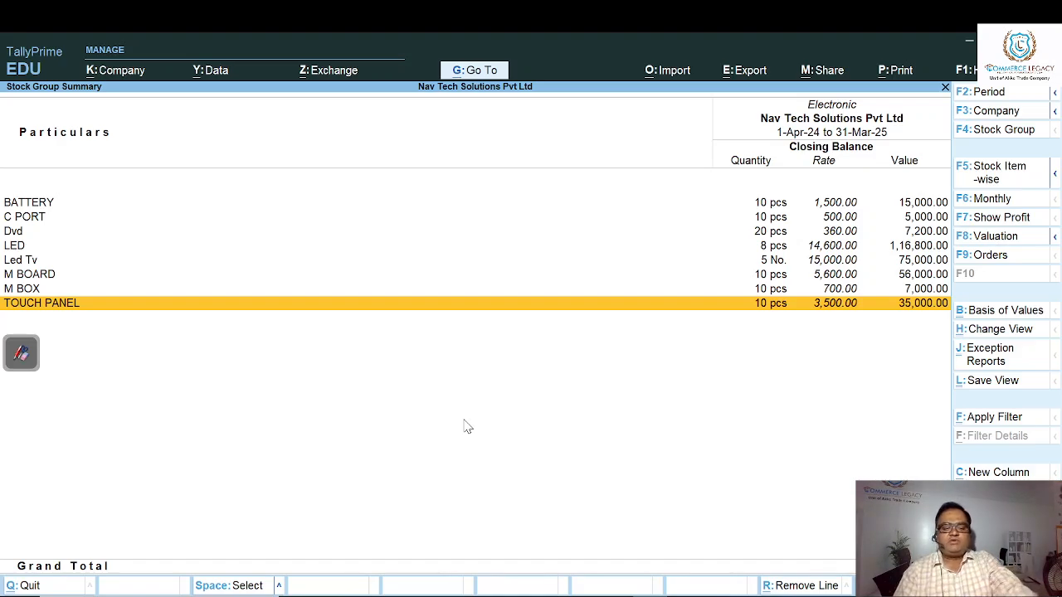
{"action": "key", "text": "Escape"}
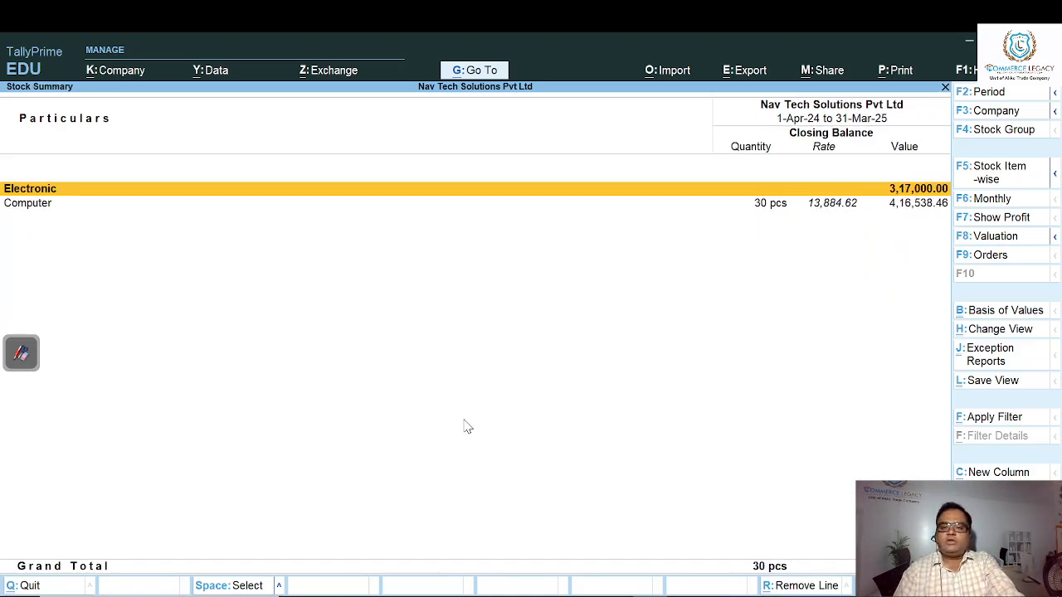
{"action": "key", "text": "Escape"}
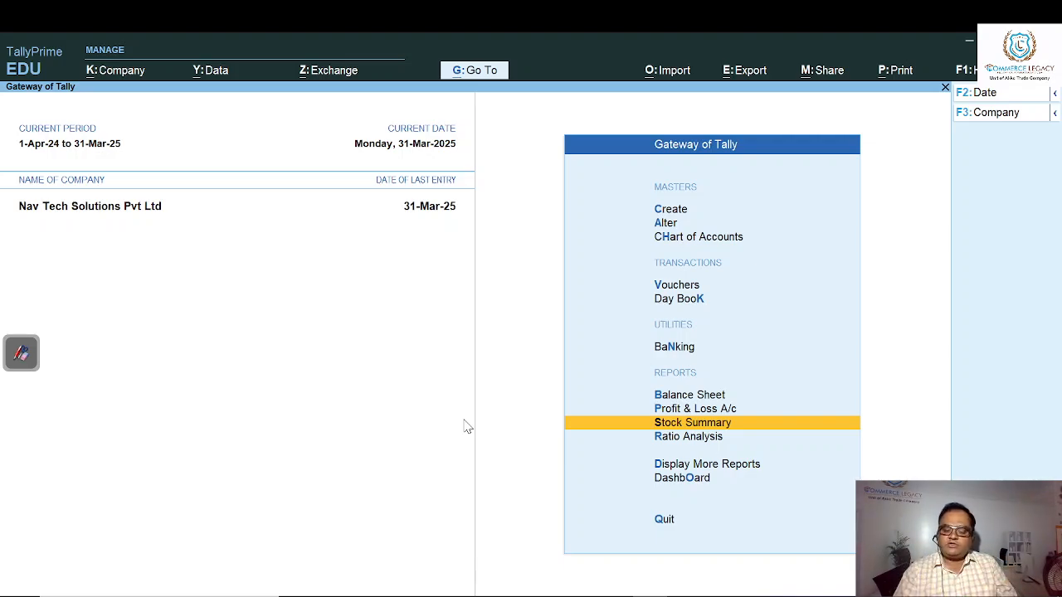
- Start creating a new voucher type master from the Gateway of Tally
{"action": "key", "text": "Up"}
{"action": "key", "text": "Up"}
{"action": "key", "text": "Up"}
{"action": "key", "text": "Up"}
{"action": "key", "text": "Up"}
{"action": "key", "text": "Up"}
{"action": "key", "text": "Up"}
{"action": "key", "text": "Up"}
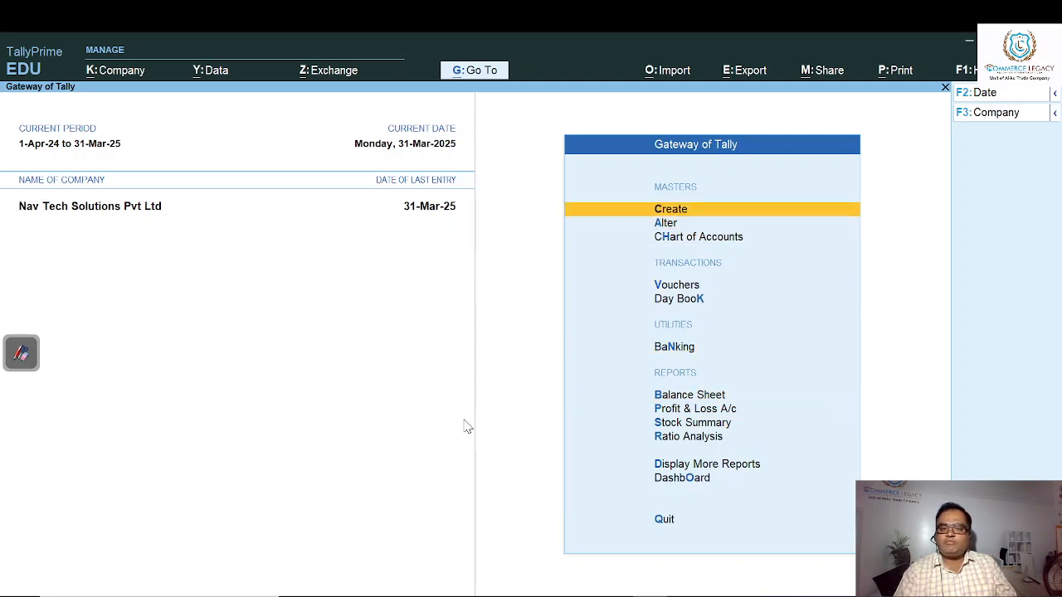
{"action": "key", "text": "Return"}
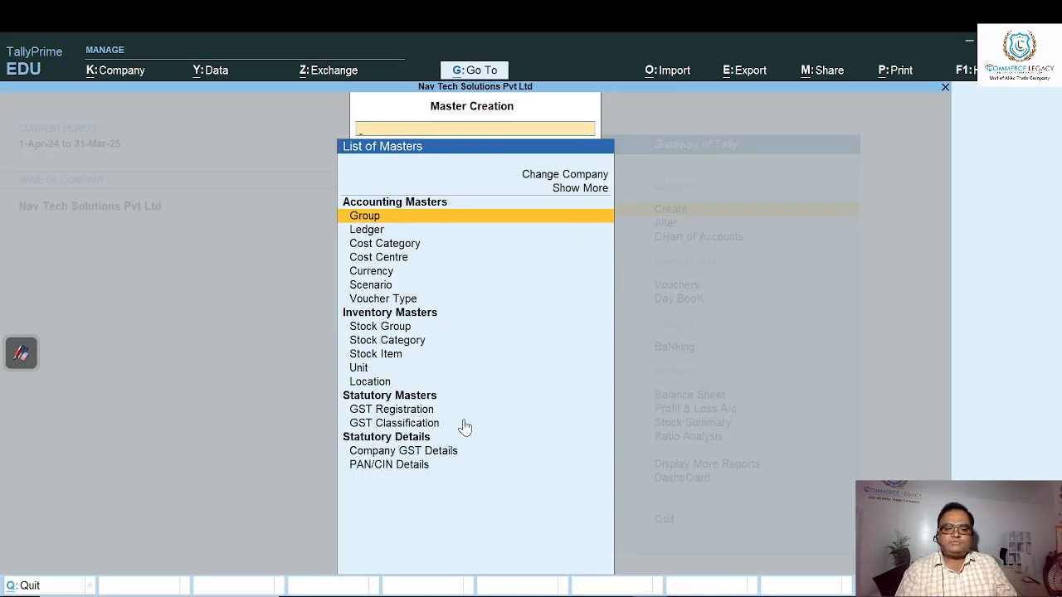
{"action": "key", "text": "Down"}
{"action": "key", "text": "Down"}
{"action": "key", "text": "Down"}
{"action": "key", "text": "Down"}
{"action": "key", "text": "Down"}
{"action": "key", "text": "Down"}
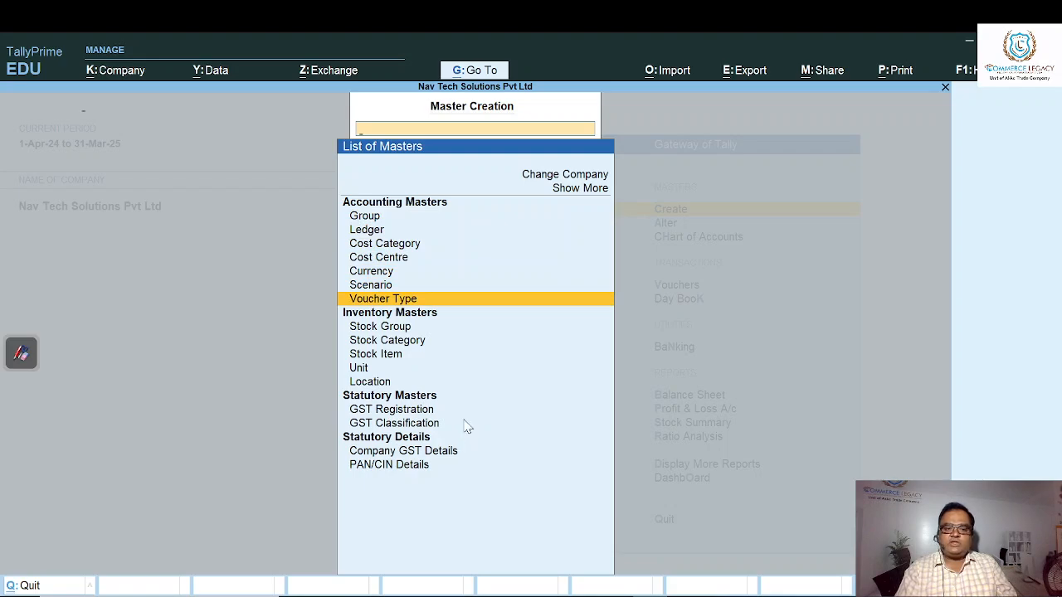
{"action": "key", "text": "Return"}
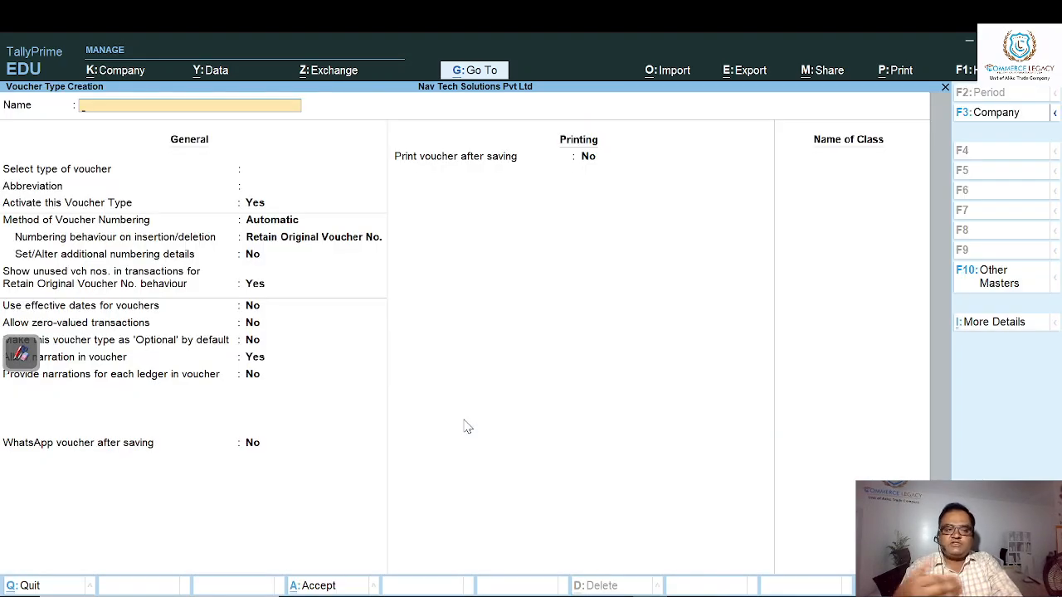
- Name the voucher type MANUFACTURE TMB and set its type of voucher to Stock Journal
{"action": "type", "text": "M"}
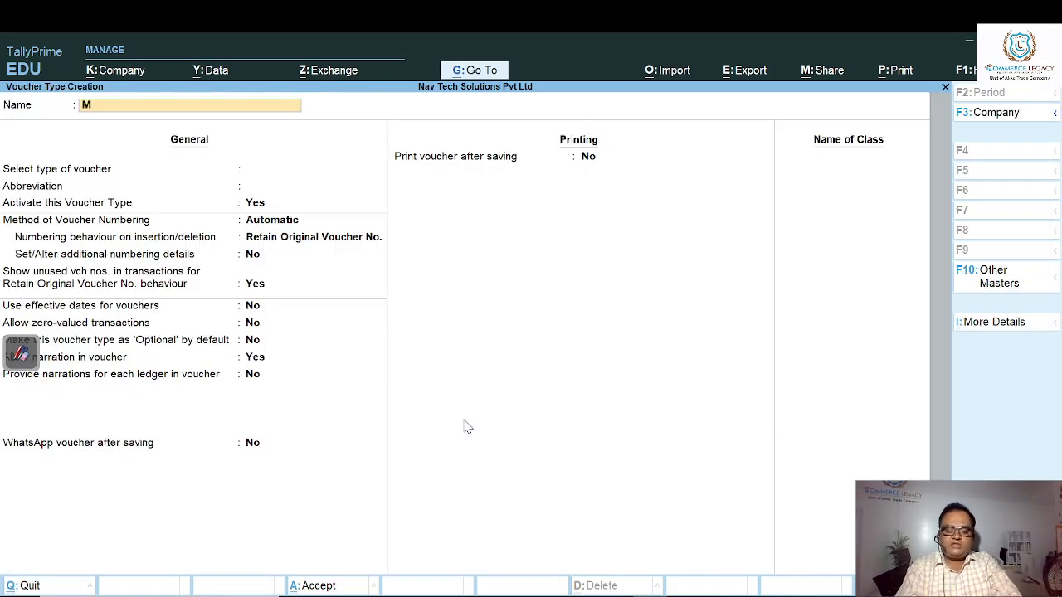
{"action": "type", "text": "ANUFACTURE"}
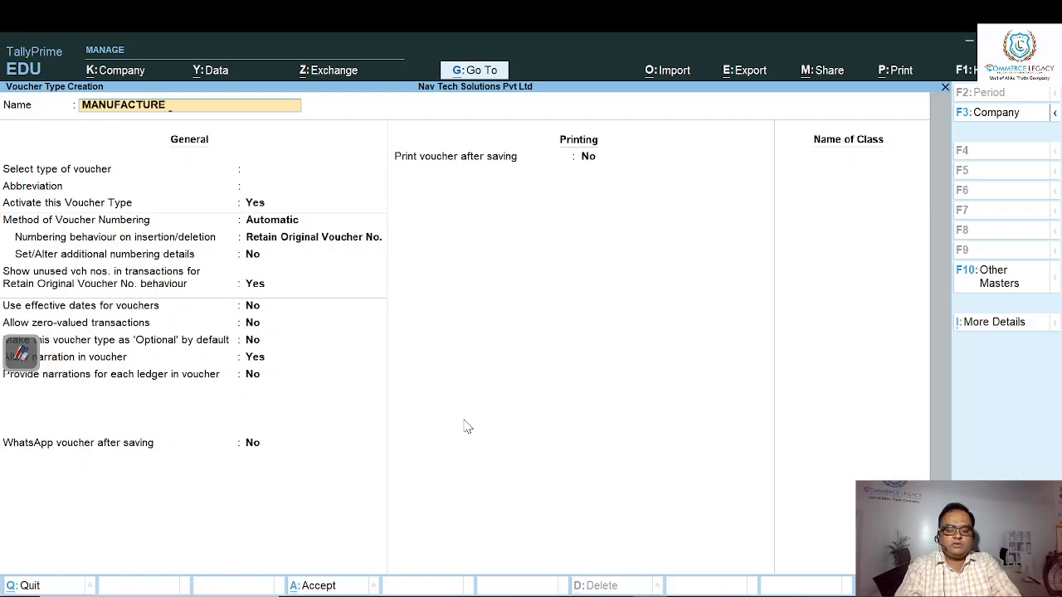
{"action": "type", "text": " T"}
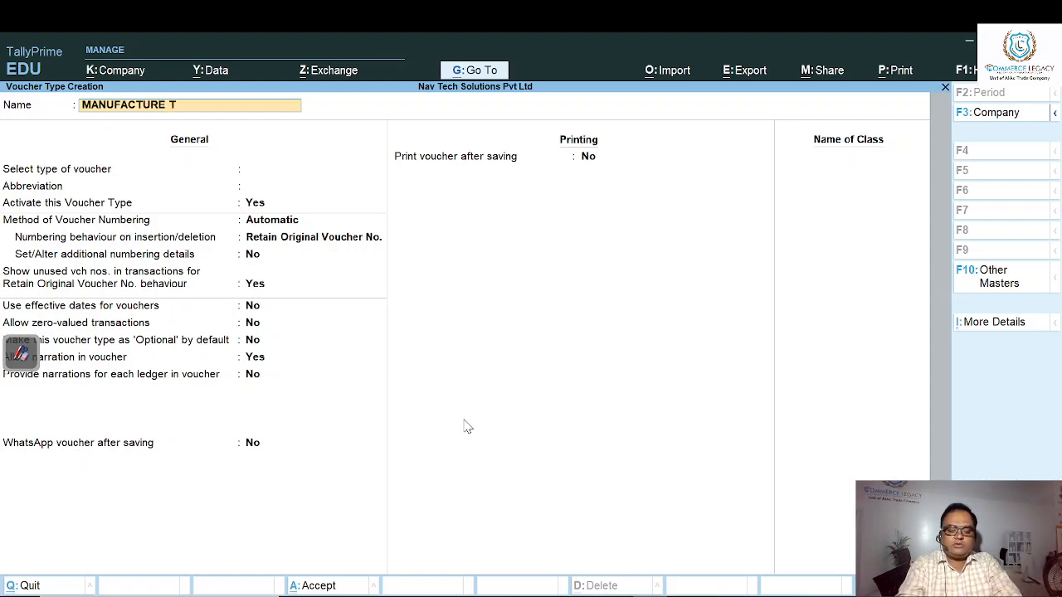
{"action": "type", "text": "MB"}
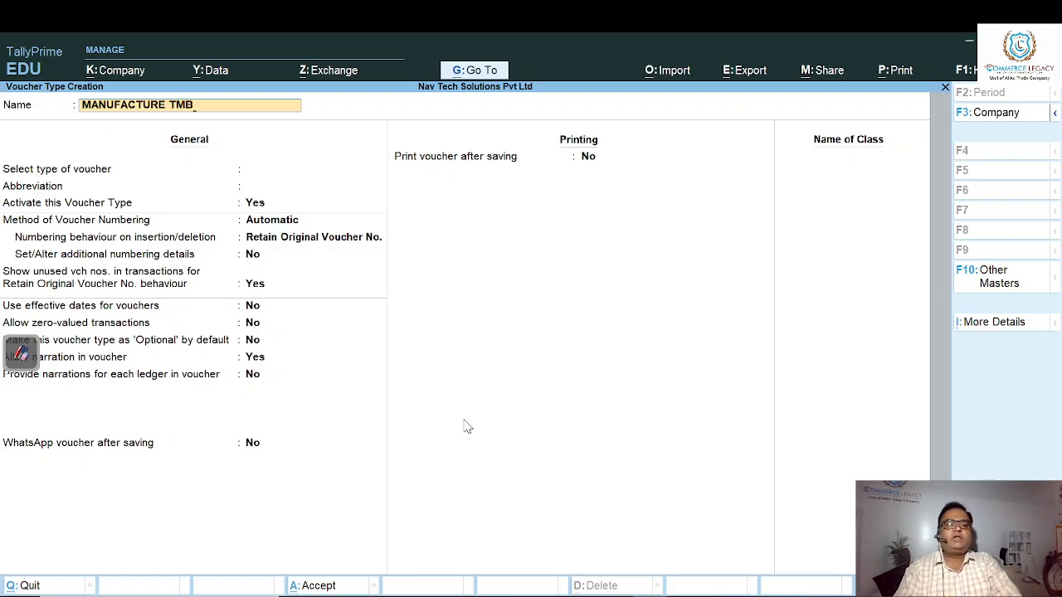
{"action": "key", "text": "Return"}
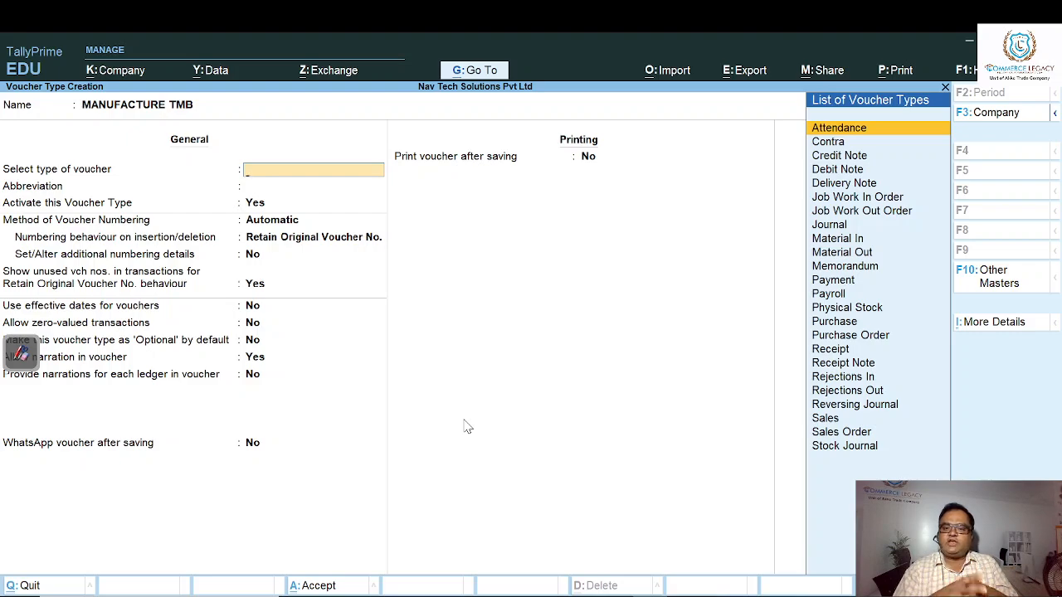
{"action": "key", "text": "Down"}
{"action": "key", "text": "Down"}
{"action": "key", "text": "Down"}
{"action": "key", "text": "Down"}
{"action": "key", "text": "Down"}
{"action": "key", "text": "Down"}
{"action": "key", "text": "Down"}
{"action": "key", "text": "Down"}
{"action": "key", "text": "Down"}
{"action": "key", "text": "Down"}
{"action": "key", "text": "Down"}
{"action": "key", "text": "Down"}
{"action": "key", "text": "Down"}
{"action": "key", "text": "Down"}
{"action": "key", "text": "Down"}
{"action": "key", "text": "Down"}
{"action": "key", "text": "Down"}
{"action": "key", "text": "Down"}
{"action": "key", "text": "Down"}
{"action": "key", "text": "Down"}
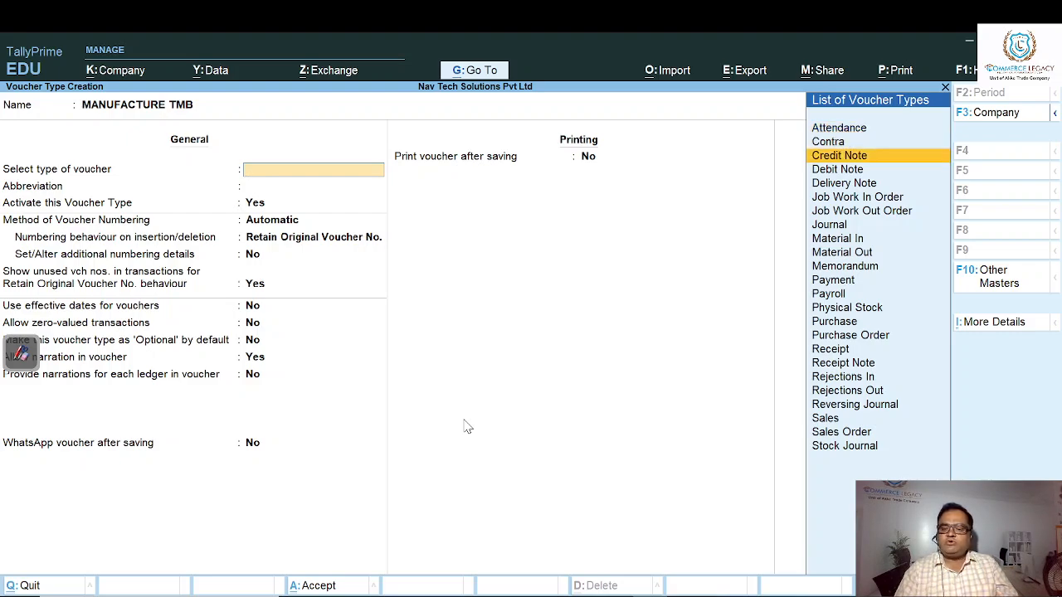
{"action": "key", "text": "Down"}
{"action": "key", "text": "Down"}
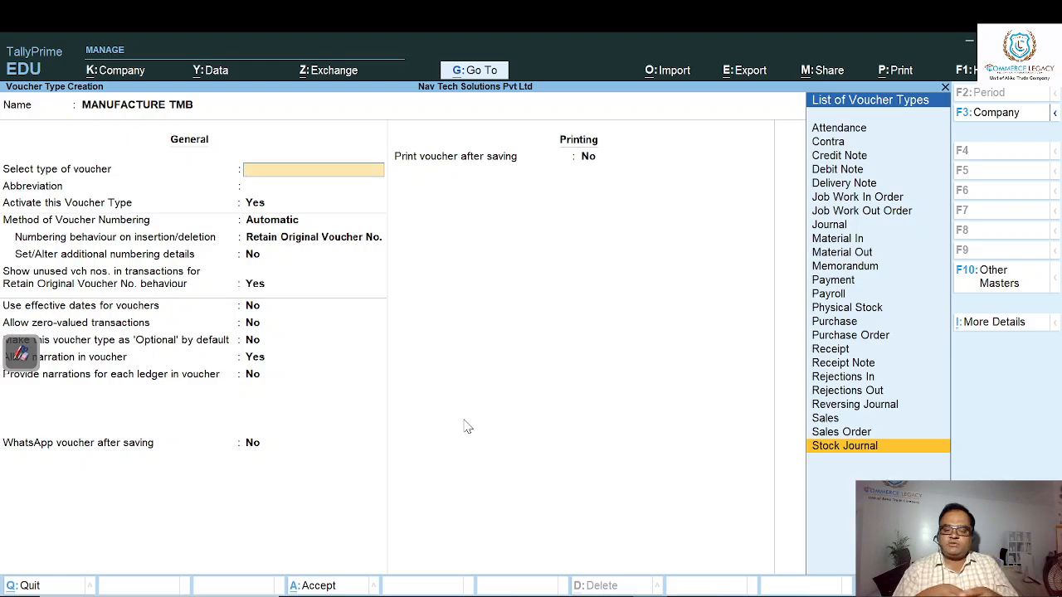
{"action": "key", "text": "Return"}
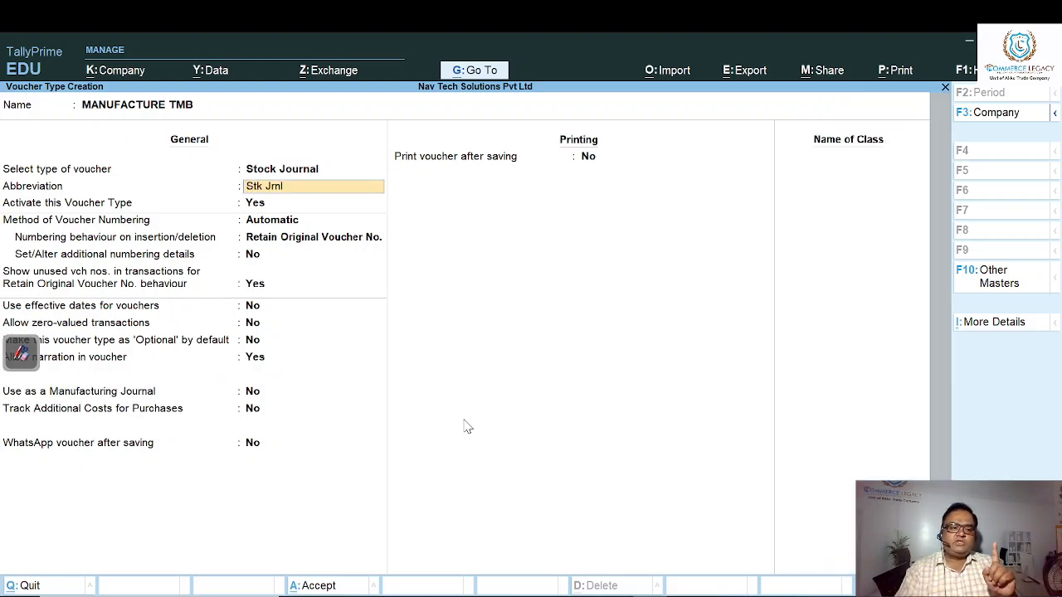
- Enable use as a manufacturing journal for the voucher type, save it, and return to the Gateway of Tally
{"action": "key", "text": "Return"}
{"action": "key", "text": "Return"}
{"action": "key", "text": "Return"}
{"action": "key", "text": "Return"}
{"action": "key", "text": "Return"}
{"action": "key", "text": "Return"}
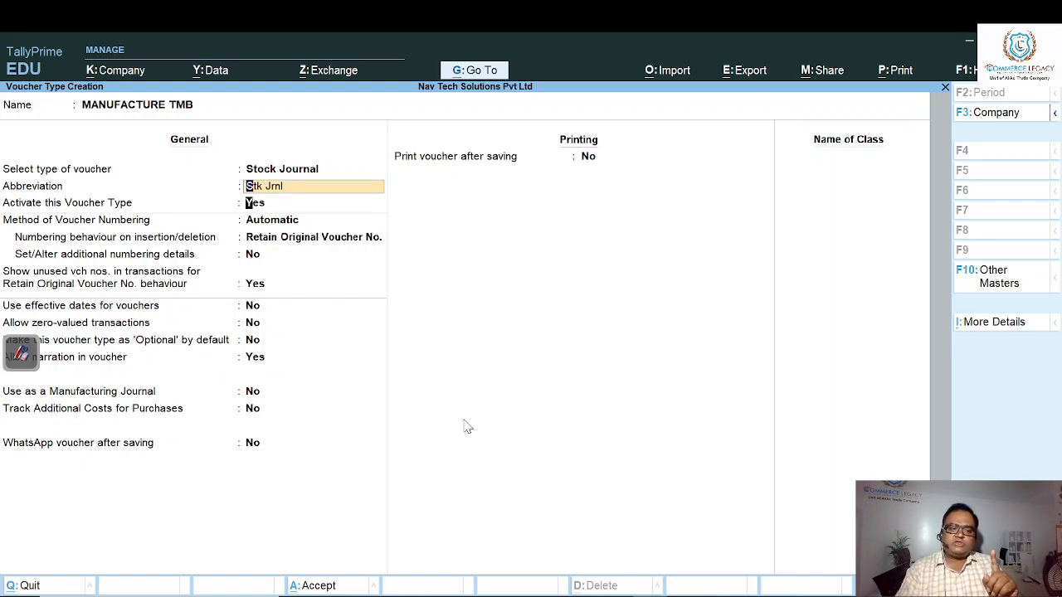
{"action": "key", "text": "Return"}
{"action": "key", "text": "Return"}
{"action": "key", "text": "Return"}
{"action": "key", "text": "Return"}
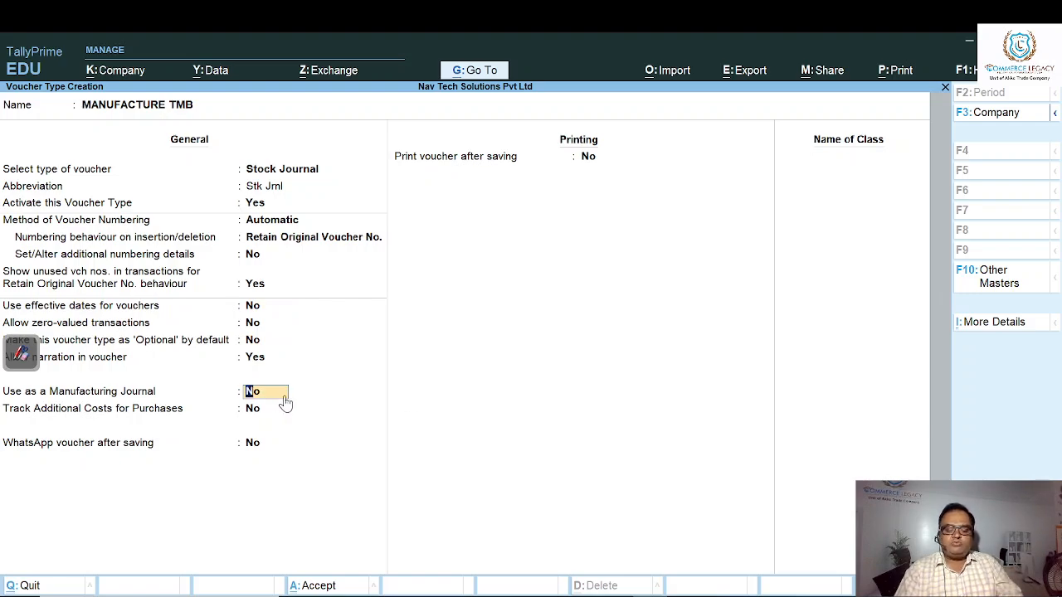
{"action": "type", "text": "y"}
{"action": "key", "text": "Return"}
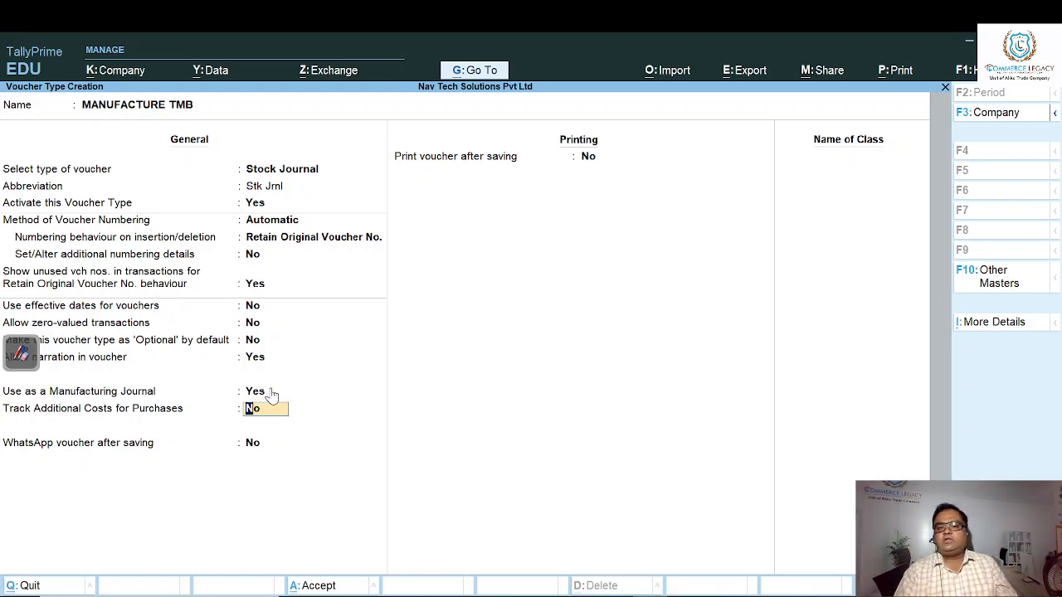
{"action": "key", "text": "ctrl+a"}
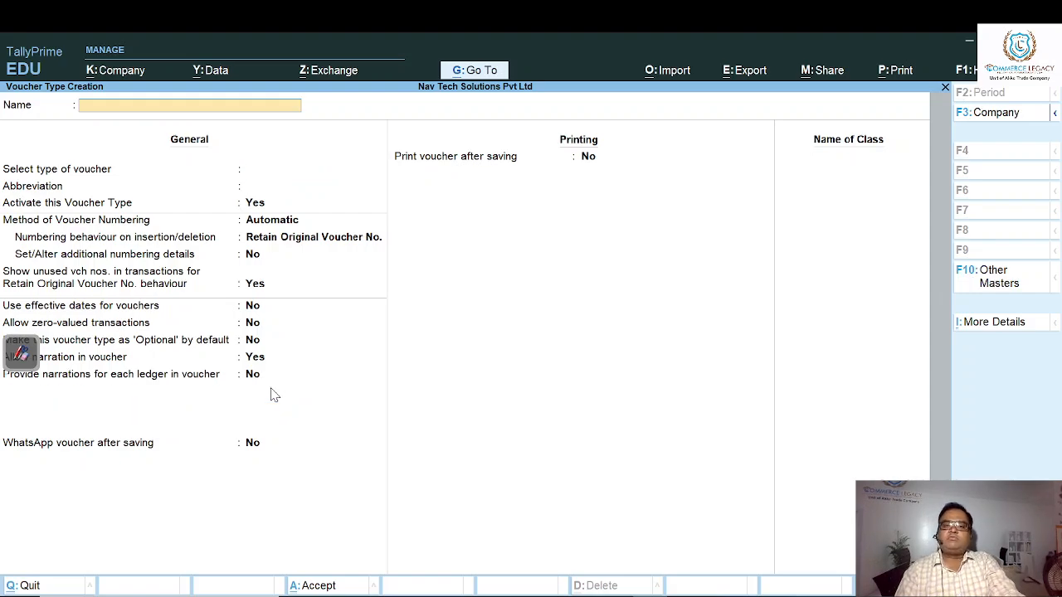
{"action": "key", "text": "Escape"}
{"action": "key", "text": "Escape"}
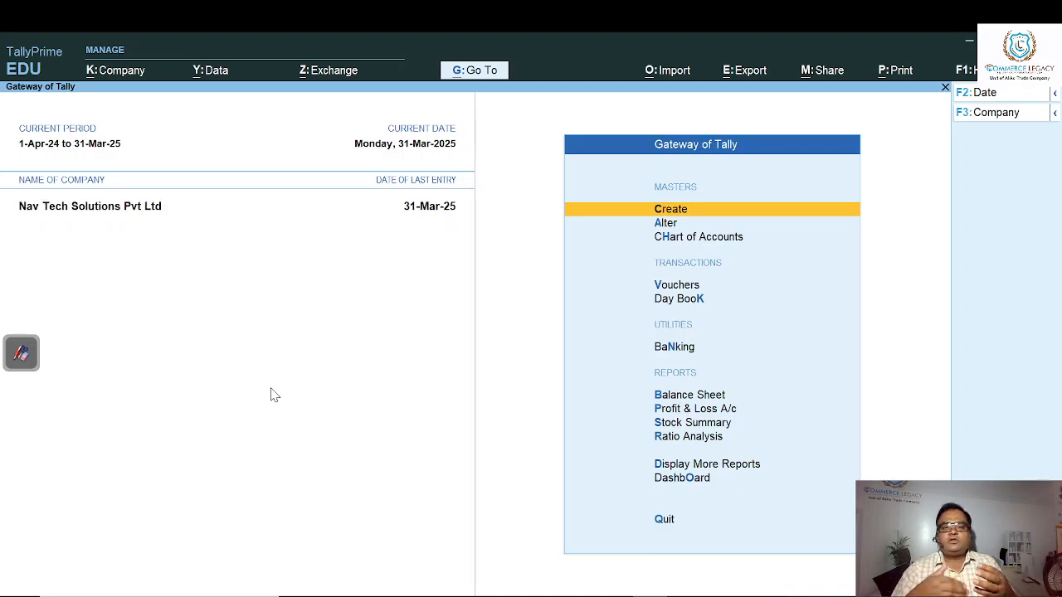
- Open voucher entry from the Gateway of Tally
{"action": "key", "text": "Down"}
{"action": "key", "text": "Down"}
{"action": "key", "text": "Down"}
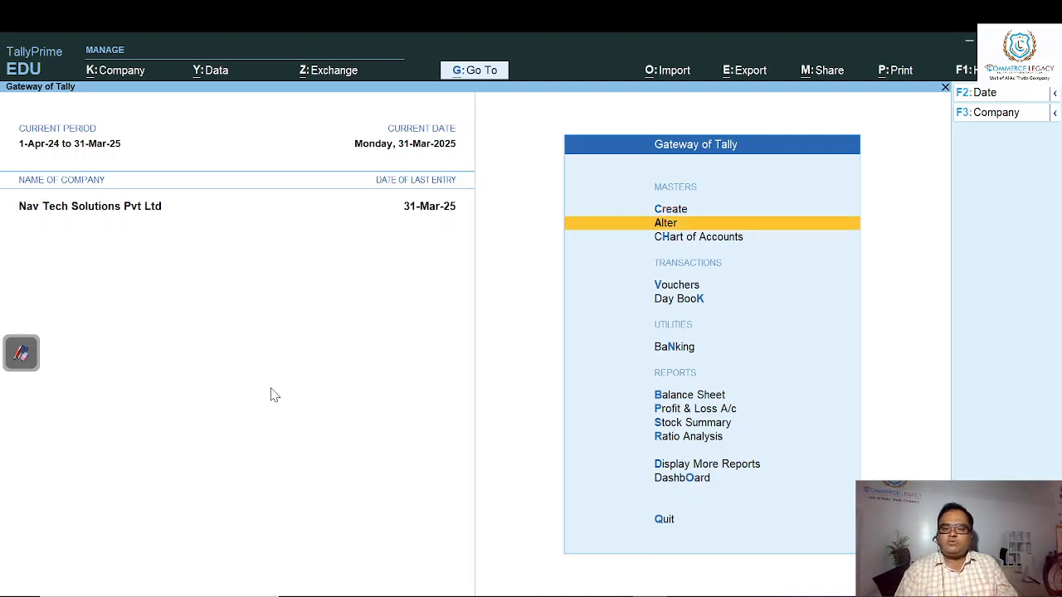
{"action": "key", "text": "Return"}
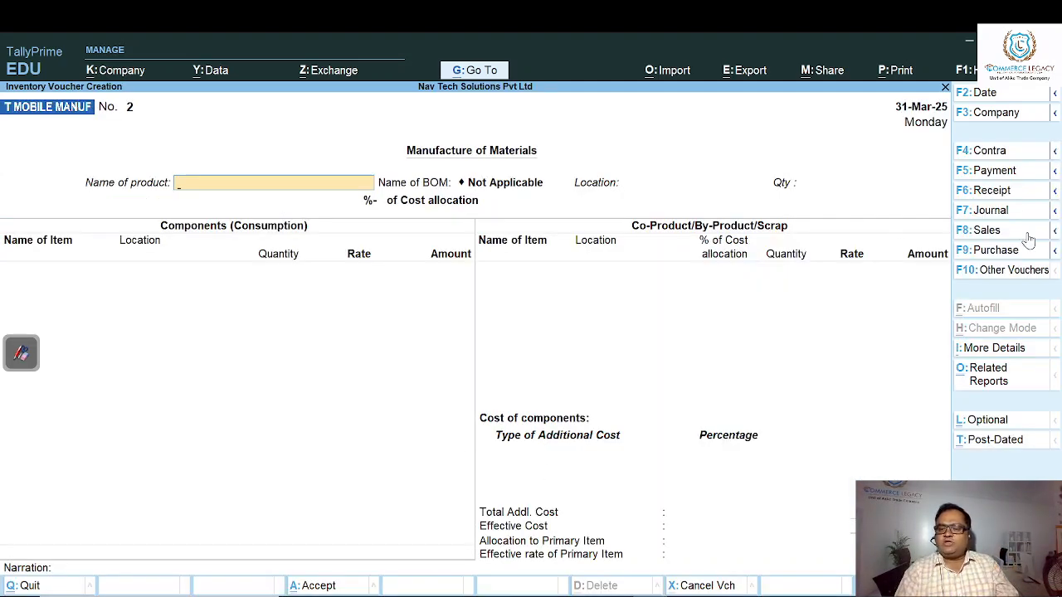
- Look through the full list of voucher types for MANUFACTURE TMB, and close the list without changing the type
{"action": "left_click", "coordinate": [1002, 280]}
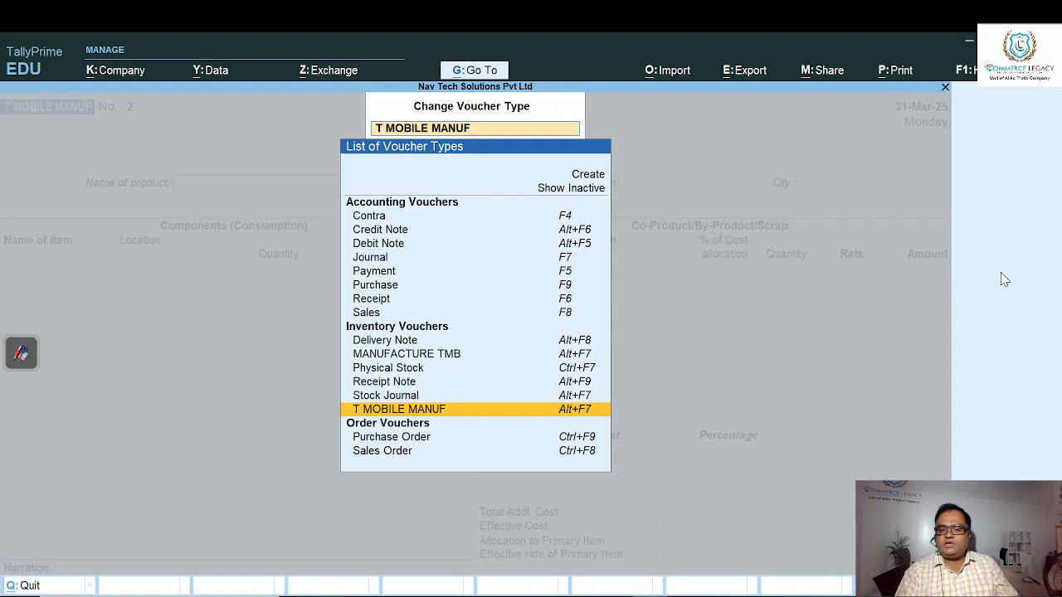
{"action": "key", "text": "Up"}
{"action": "key", "text": "Up"}
{"action": "key", "text": "Up"}
{"action": "key", "text": "Up"}
{"action": "key", "text": "Up"}
{"action": "key", "text": "Up"}
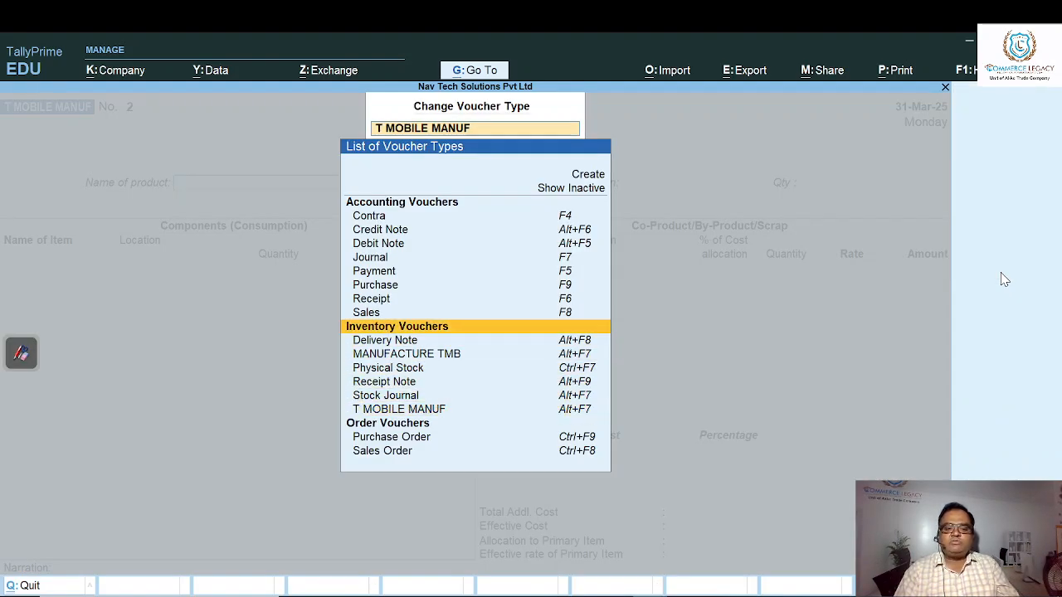
{"action": "key", "text": "Up"}
{"action": "key", "text": "Up"}
{"action": "key", "text": "Up"}
{"action": "key", "text": "Up"}
{"action": "key", "text": "Up"}
{"action": "key", "text": "Up"}
{"action": "key", "text": "Up"}
{"action": "key", "text": "Up"}
{"action": "key", "text": "Up"}
{"action": "key", "text": "Up"}
{"action": "key", "text": "Down"}
{"action": "key", "text": "Down"}
{"action": "key", "text": "Down"}
{"action": "key", "text": "Down"}
{"action": "key", "text": "Down"}
{"action": "key", "text": "Down"}
{"action": "key", "text": "Down"}
{"action": "key", "text": "Down"}
{"action": "key", "text": "Down"}
{"action": "key", "text": "Down"}
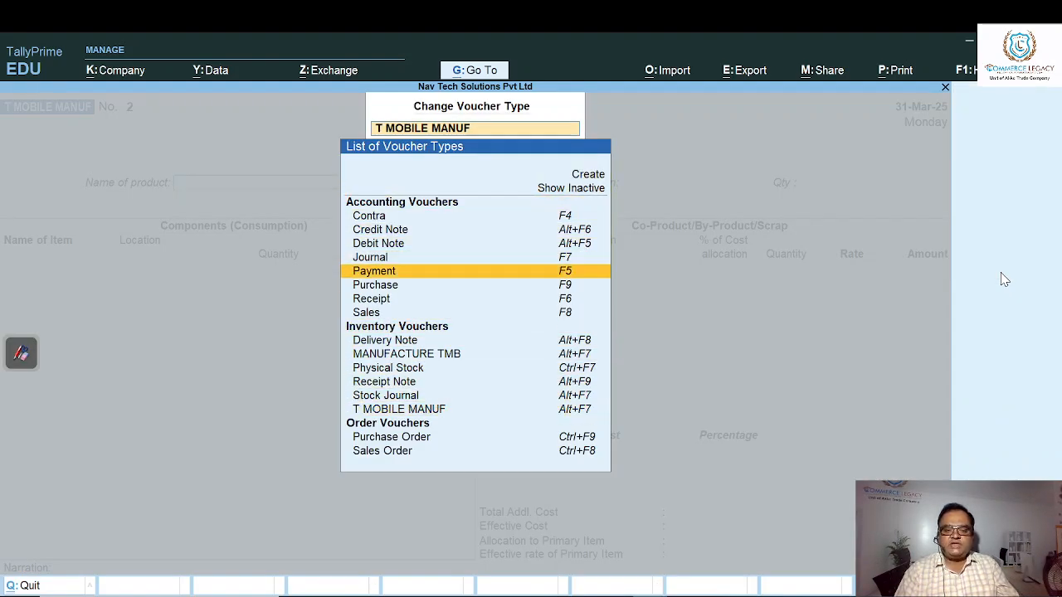
{"action": "key", "text": "Down"}
{"action": "key", "text": "Down"}
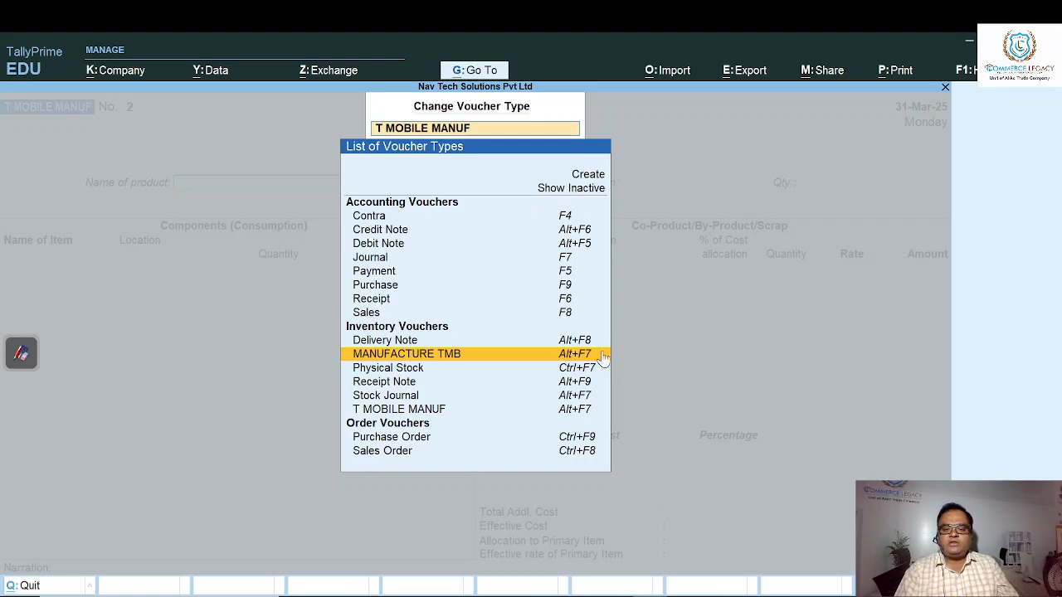
{"action": "key", "text": "BackSpace"}
{"action": "key", "text": "Escape"}
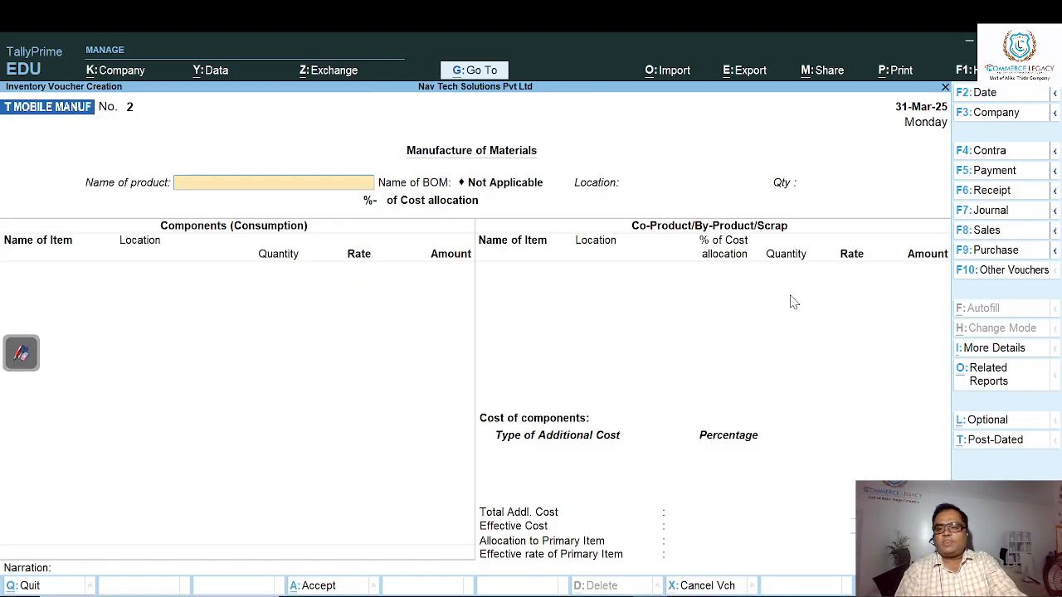
{"action": "left_click", "coordinate": [1018, 198]}
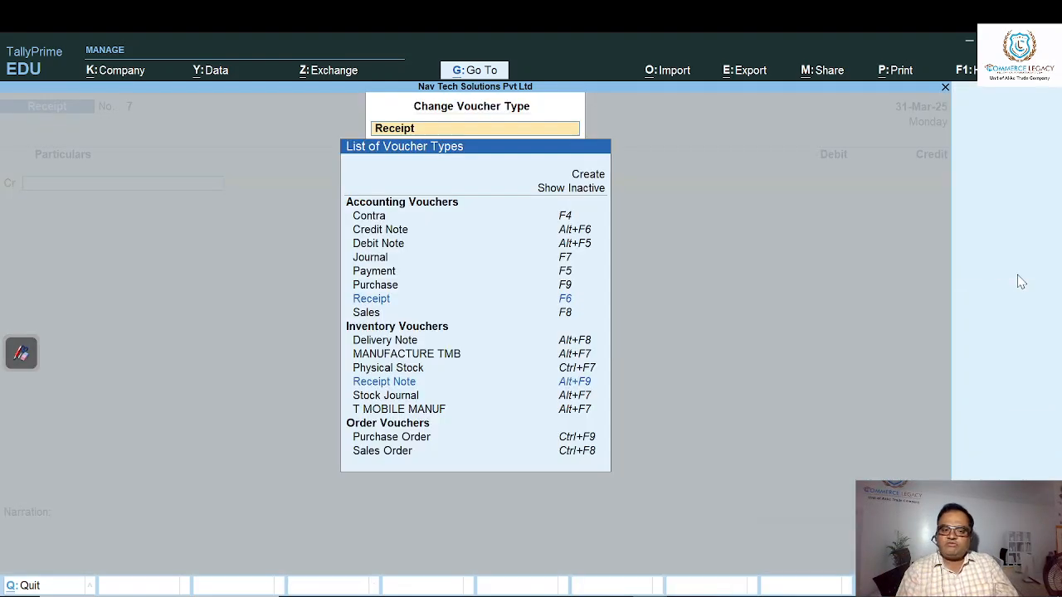
{"action": "left_click", "coordinate": [1016, 273]}
{"action": "key", "text": "Down"}
{"action": "key", "text": "Down"}
{"action": "key", "text": "Down"}
{"action": "key", "text": "Down"}
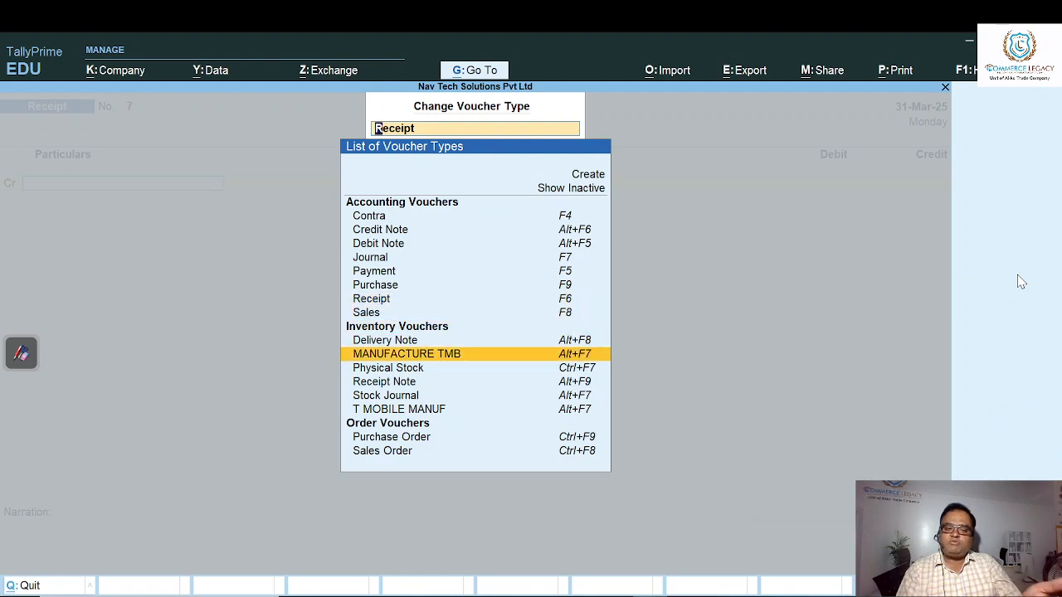
{"action": "key", "text": "Escape"}
{"action": "key", "text": "Escape"}
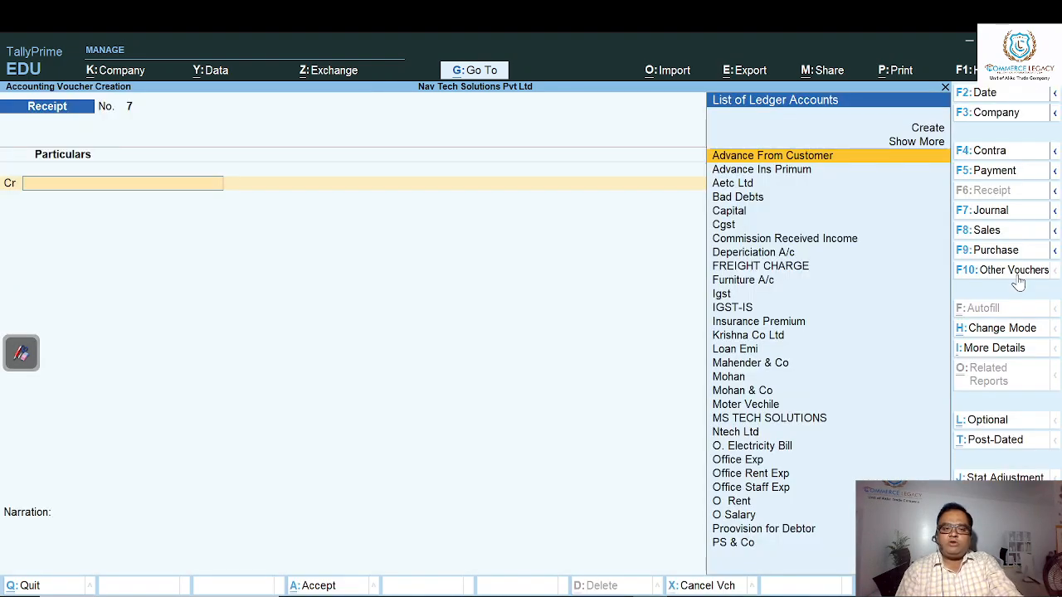
- Switch to a stock journal voucher using the MANUFACTURE TMB voucher type
{"action": "key", "text": "alt"}
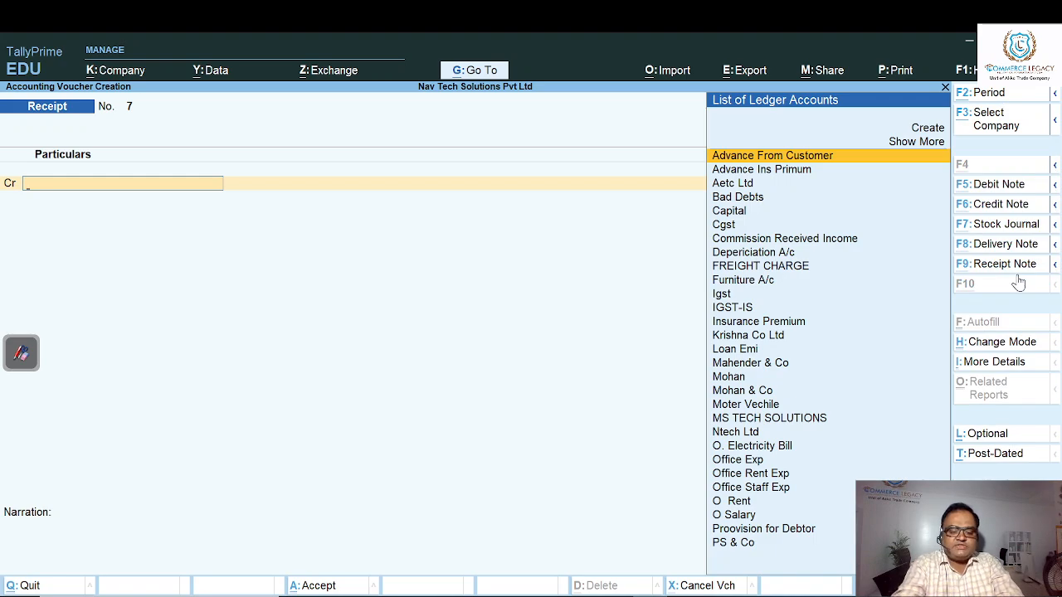
{"action": "key", "text": "alt+F7"}
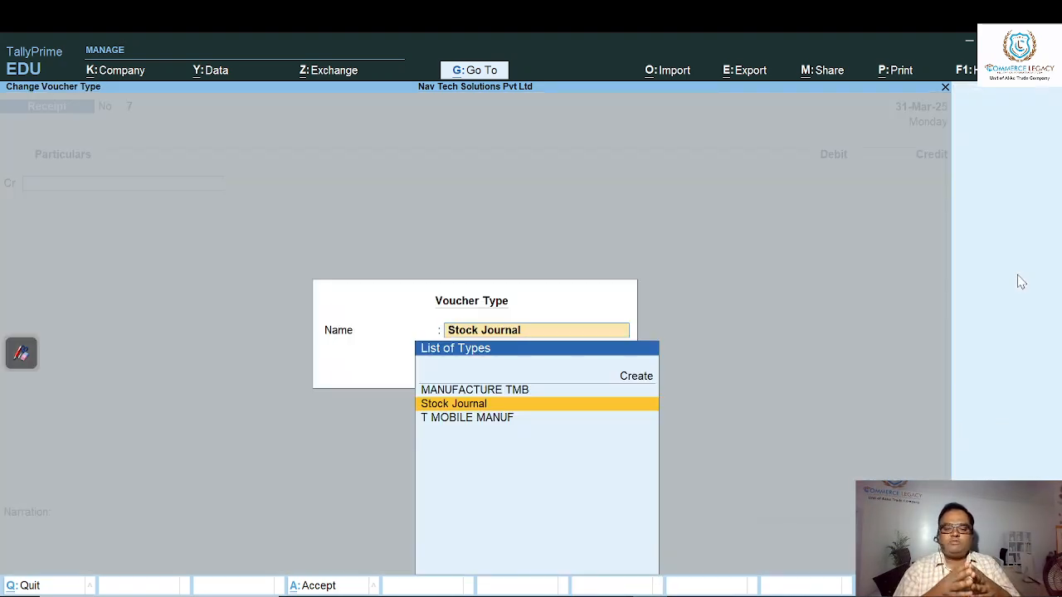
{"action": "key", "text": "Up"}
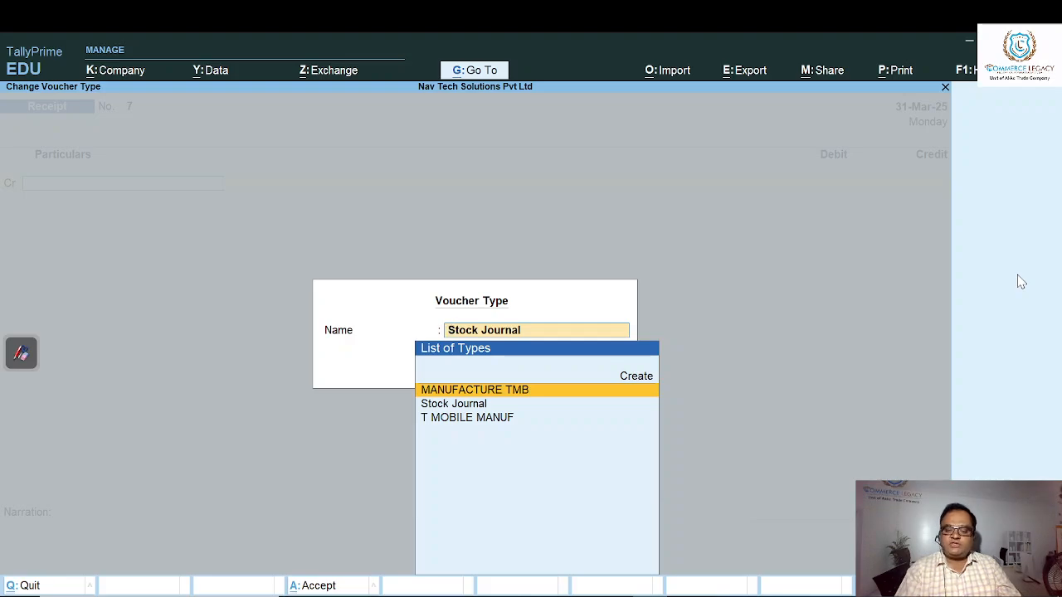
{"action": "key", "text": "Return"}
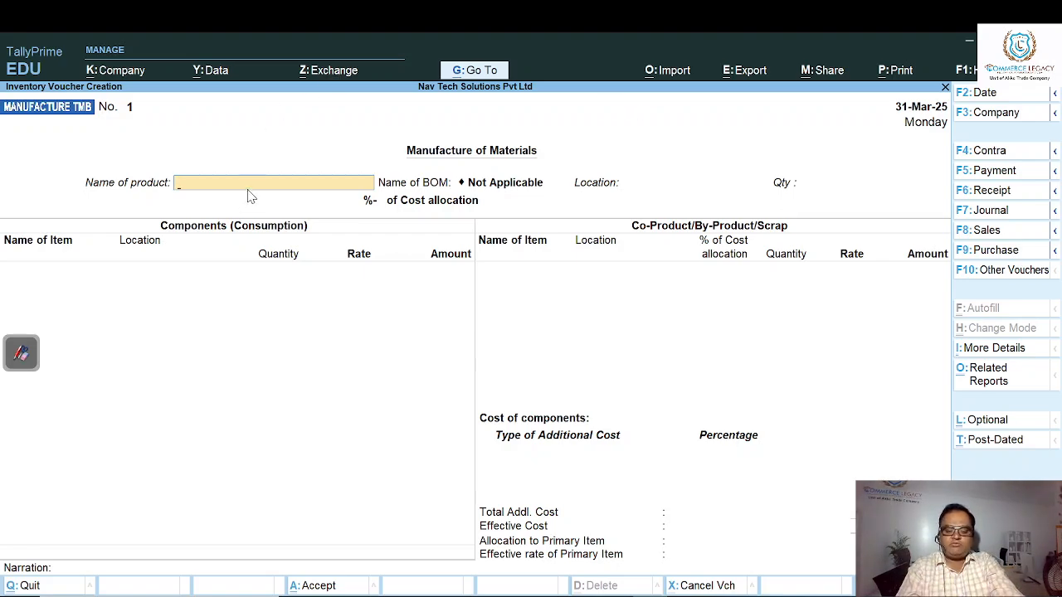
- Set the product to manufacture to TOUCH MOBILE AD with its bill of materials TMA
{"action": "type", "text": "T"}
{"action": "key", "text": "Down"}
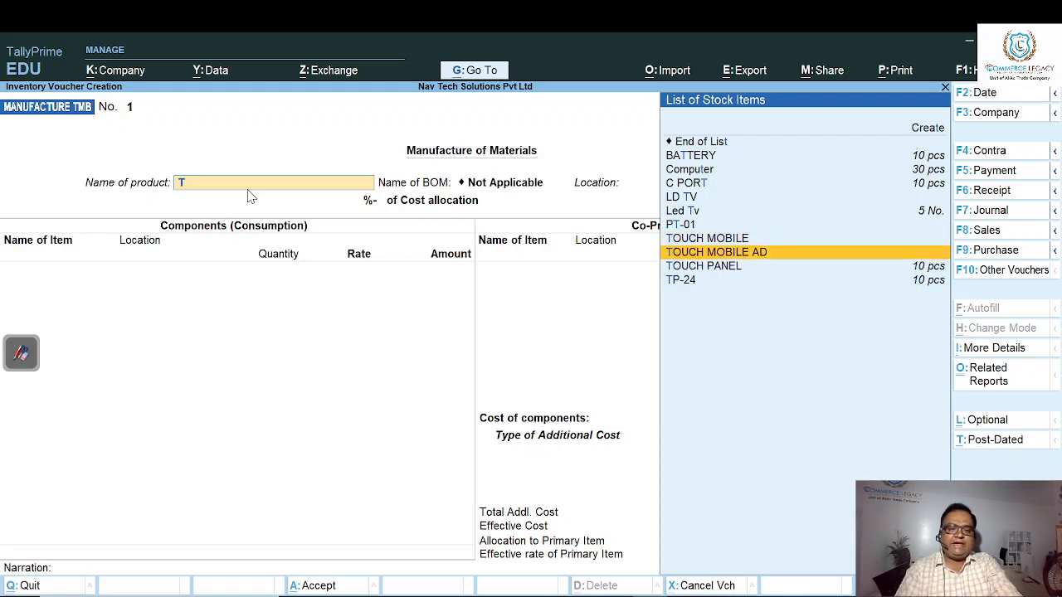
{"action": "key", "text": "Return"}
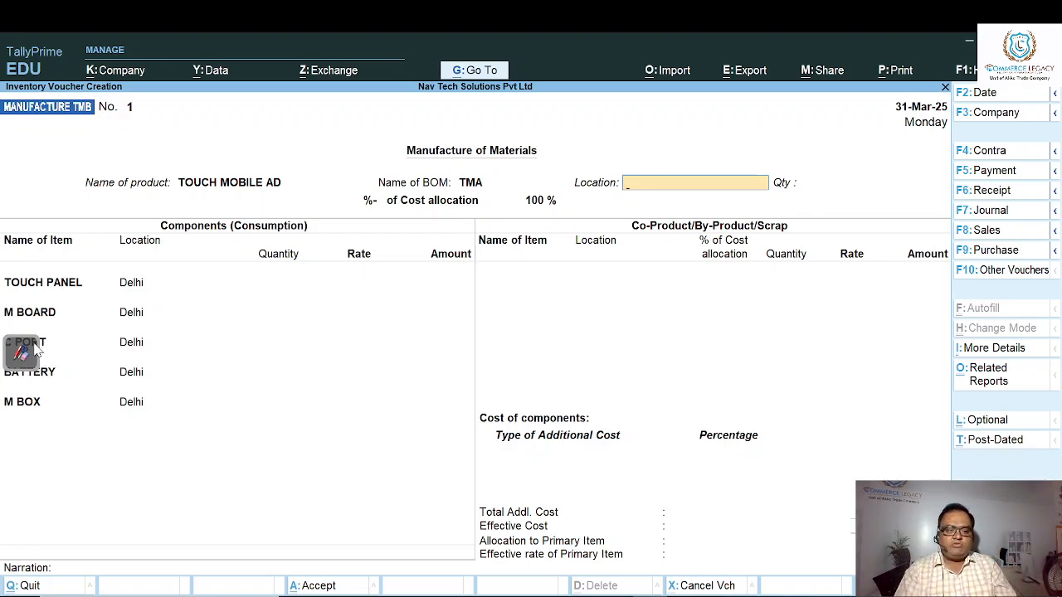
{"action": "left_click", "coordinate": [21, 353]}
{"action": "mouse_move", "coordinate": [38, 235]}
{"action": "left_mouse_down"}
{"action": "mouse_move", "coordinate": [147, 239]}
{"action": "mouse_move", "coordinate": [243, 371]}
{"action": "mouse_move", "coordinate": [1051, 371]}
{"action": "left_mouse_up"}
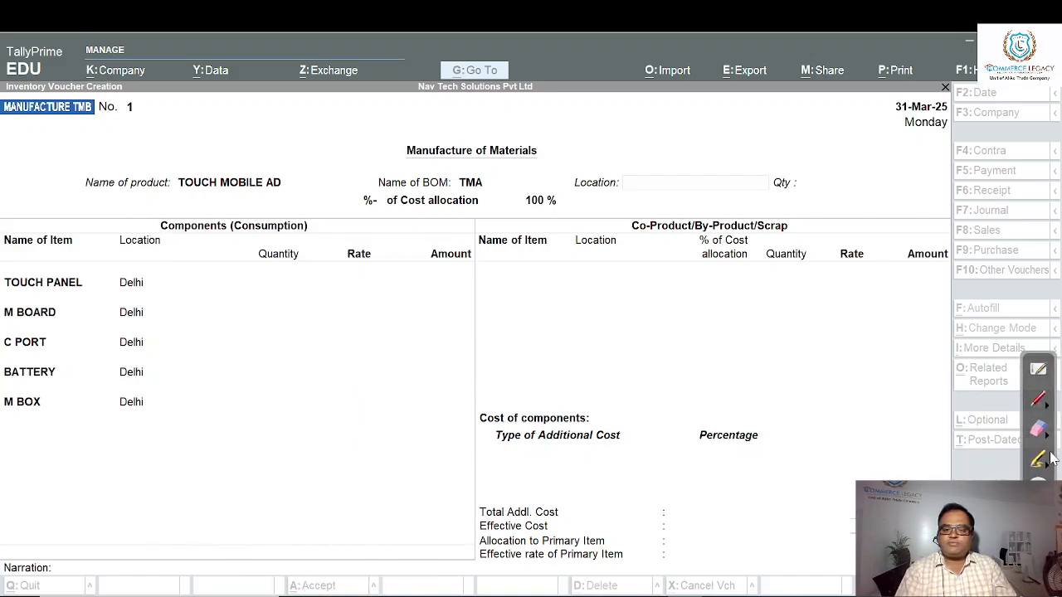
{"action": "left_click", "coordinate": [860, 374]}
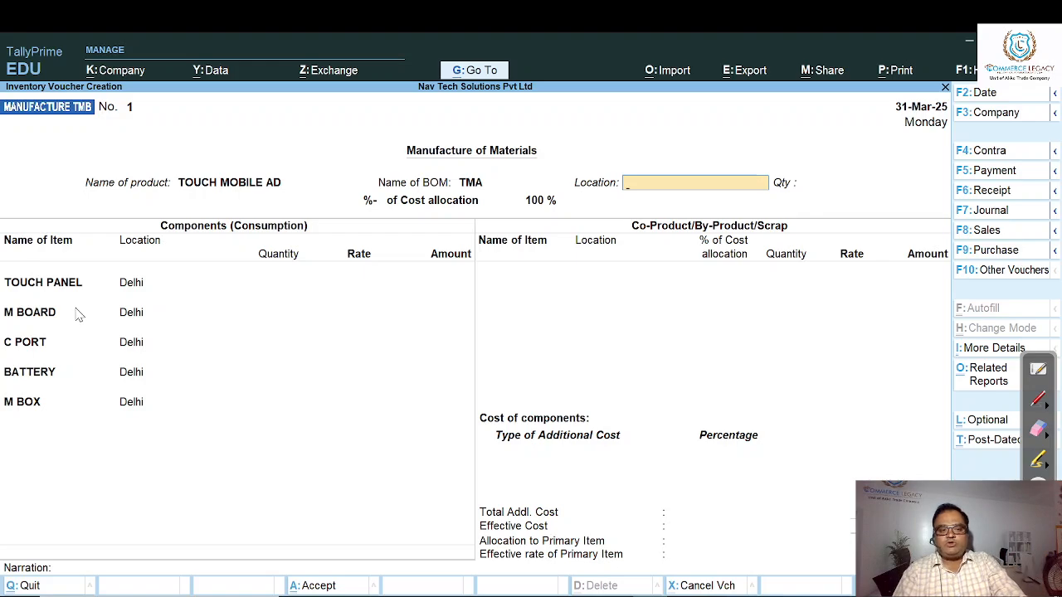
- Set the manufacturing location to Delhi and the quantity to 5 pcs
{"action": "type", "text": "D"}
{"action": "key", "text": "Return"}
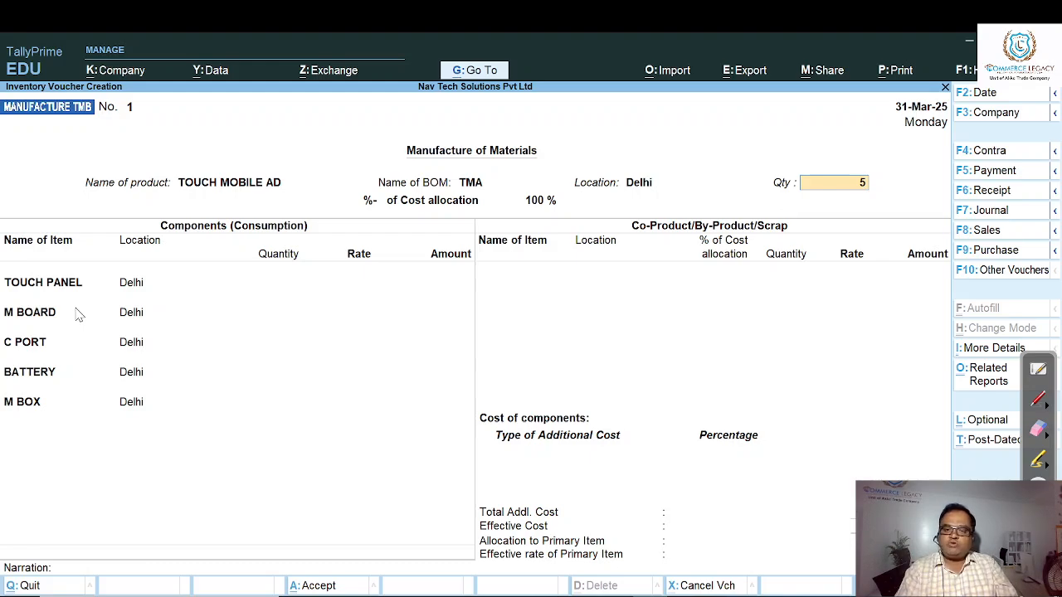
{"action": "key", "text": "Return"}
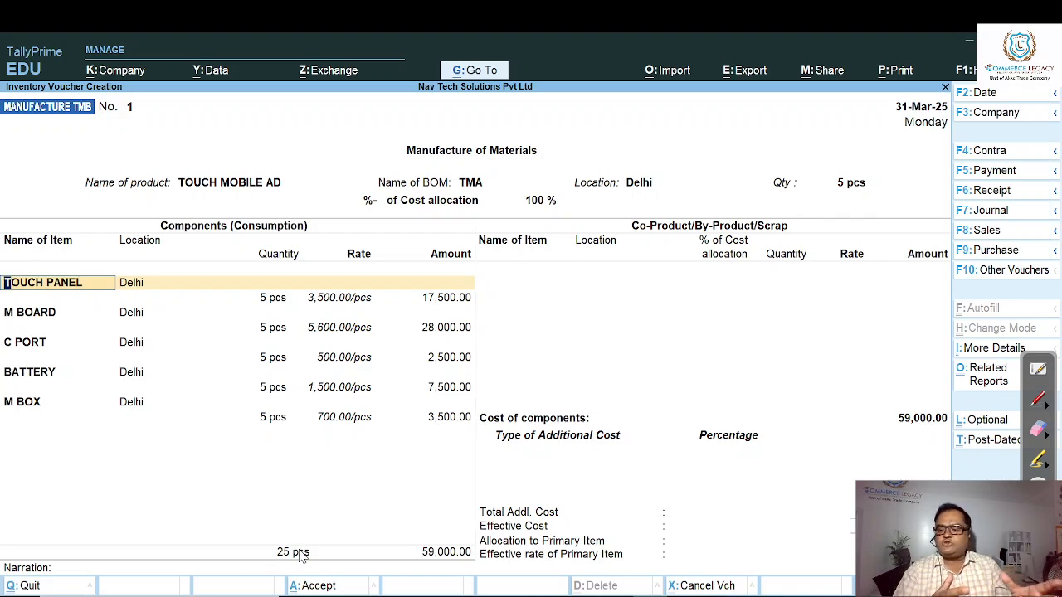
- Accept all component consumption lines, TOUCH PANEL through M BOX, with their filled-in locations, quantities and rates
{"action": "key", "text": "Return"}
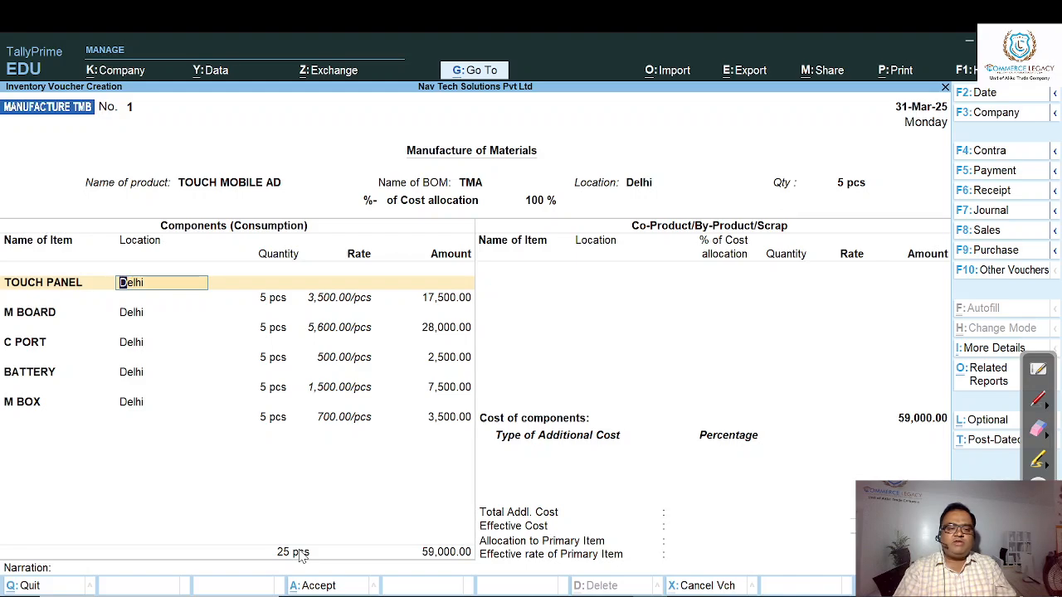
{"action": "key", "text": "Return"}
{"action": "key", "text": "Return"}
{"action": "key", "text": "Return"}
{"action": "key", "text": "Return"}
{"action": "key", "text": "Return"}
{"action": "key", "text": "Return"}
{"action": "key", "text": "Return"}
{"action": "key", "text": "Return"}
{"action": "key", "text": "Return"}
{"action": "key", "text": "Return"}
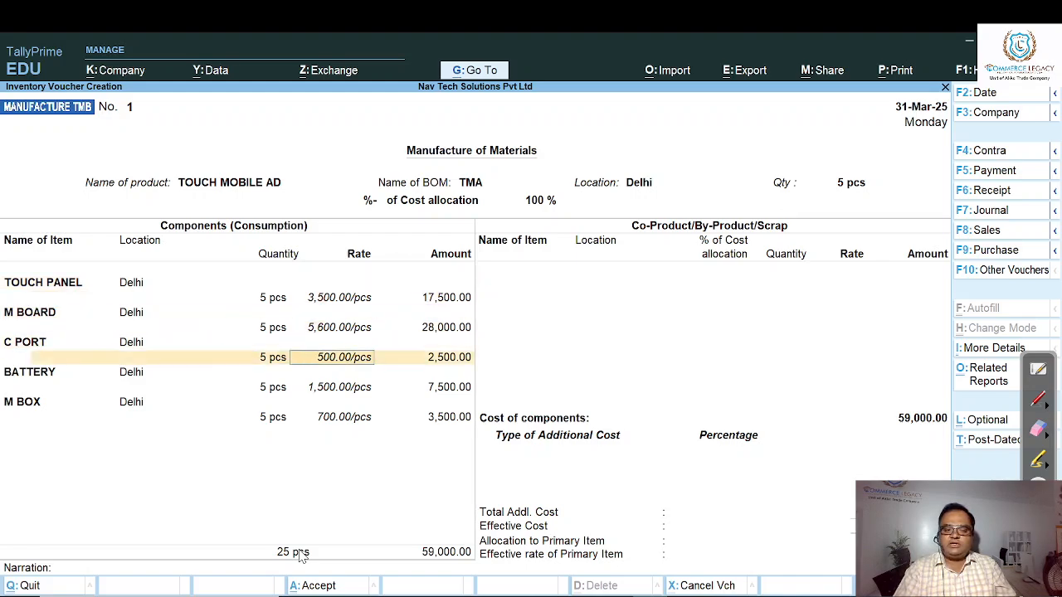
{"action": "key", "text": "Return"}
{"action": "key", "text": "Return"}
{"action": "key", "text": "Return"}
{"action": "key", "text": "Return"}
{"action": "key", "text": "Return"}
{"action": "key", "text": "Return"}
{"action": "key", "text": "Return"}
{"action": "key", "text": "Return"}
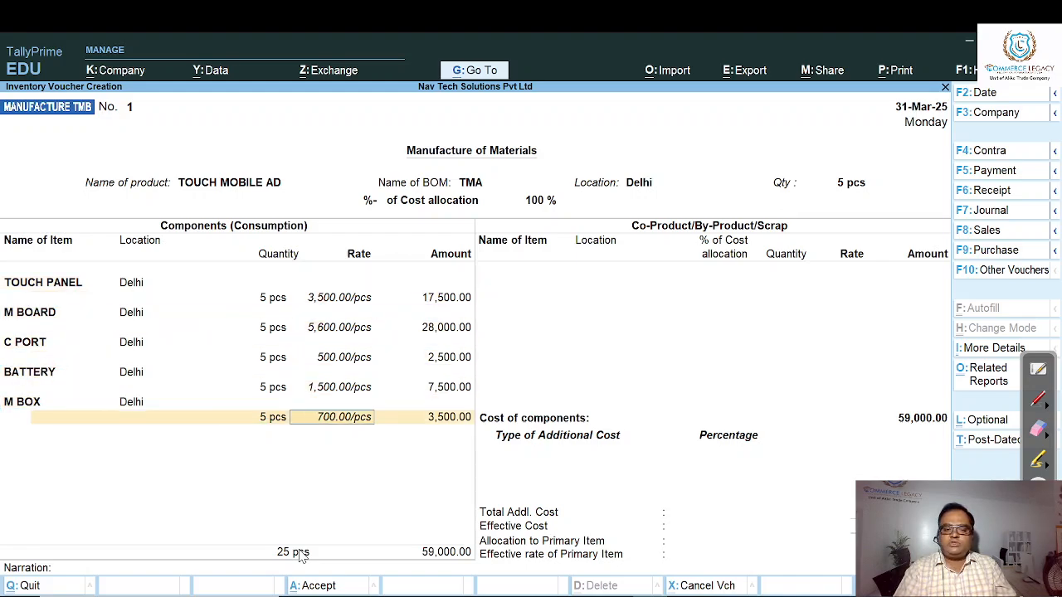
{"action": "key", "text": "Return"}
{"action": "key", "text": "Return"}
{"action": "key", "text": "Return"}
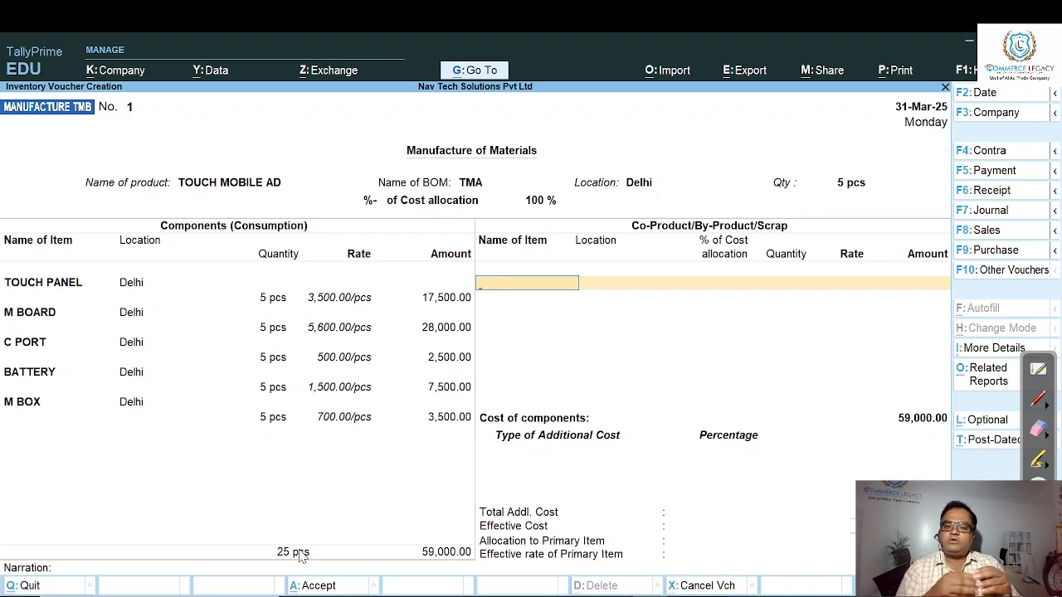
- Add SCRAP at Delhi as a scrap line with 2% cost allocation and a quantity of 1 pcs
{"action": "type", "text": "S"}
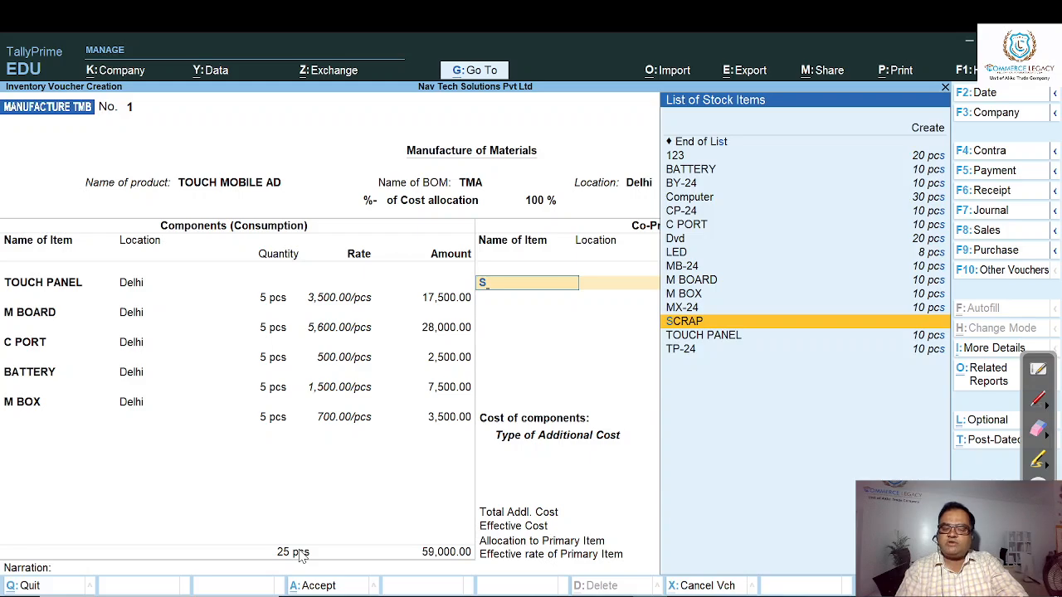
{"action": "key", "text": "Return"}
{"action": "type", "text": "D"}
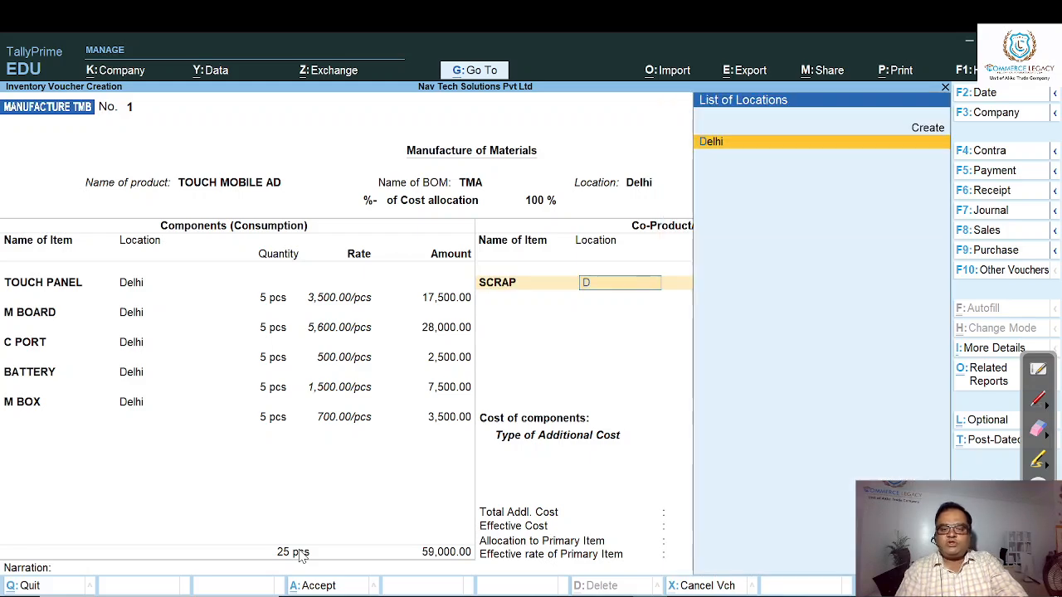
{"action": "key", "text": "Return"}
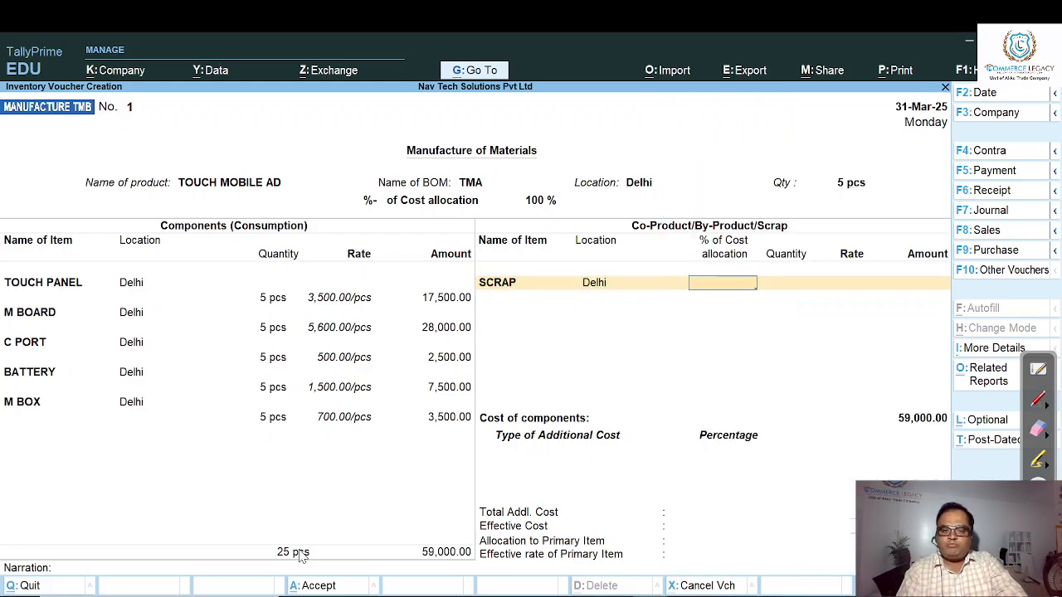
{"action": "type", "text": "2"}
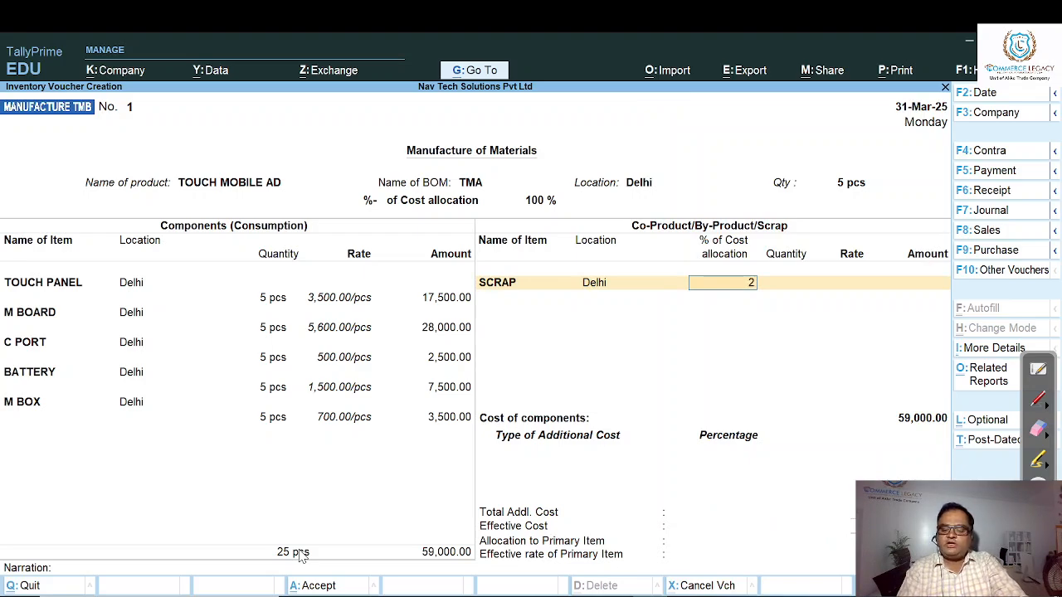
{"action": "key", "text": "Return"}
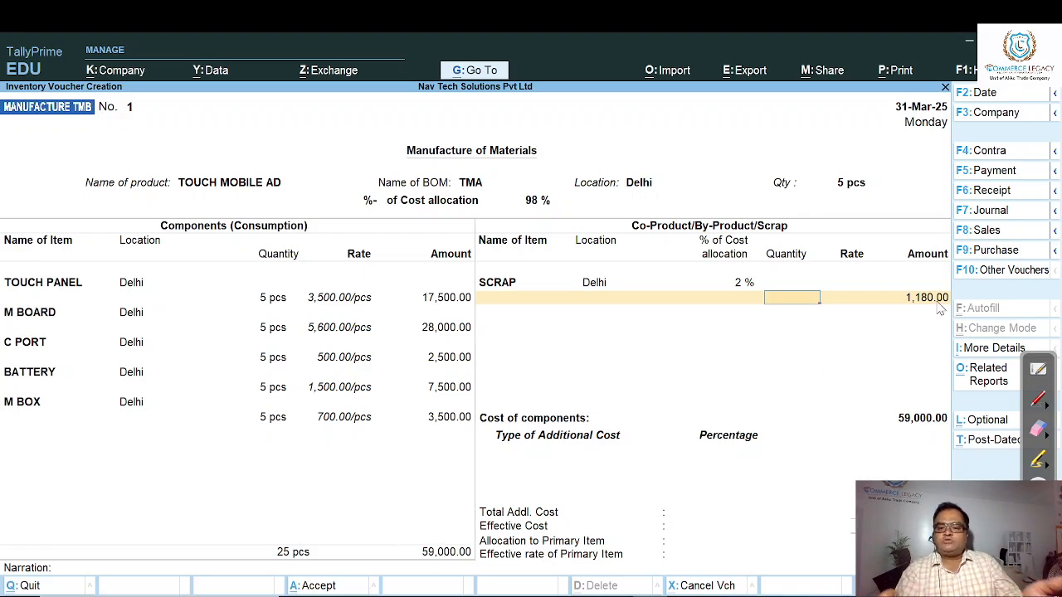
{"action": "key", "text": "Return"}
{"action": "key", "text": "Return"}
{"action": "key", "text": "Return"}
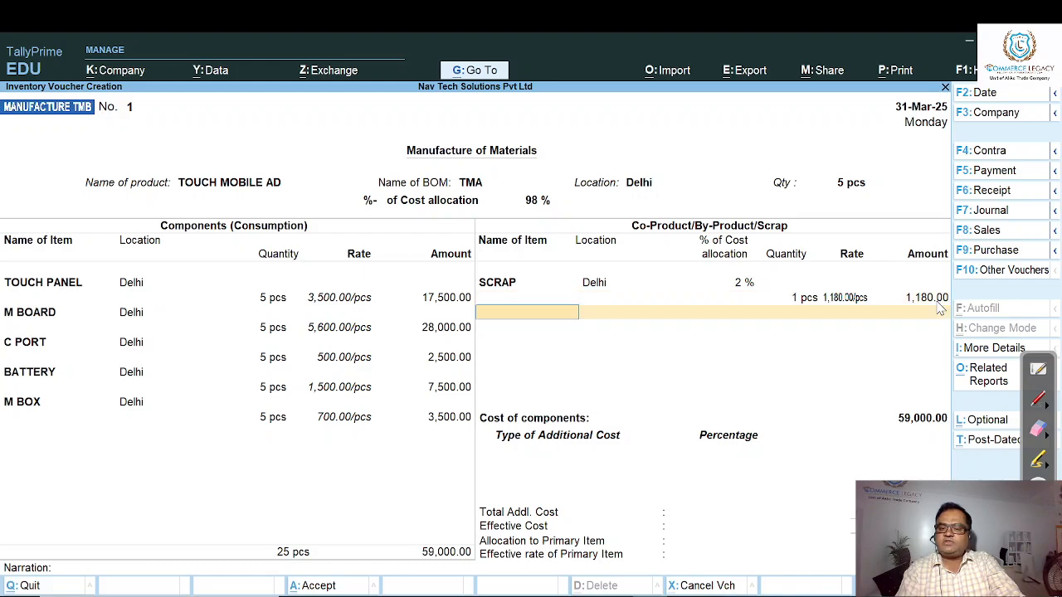
- Change the SCRAP quantity to 2 pcs
{"action": "key", "text": "BackSpace"}
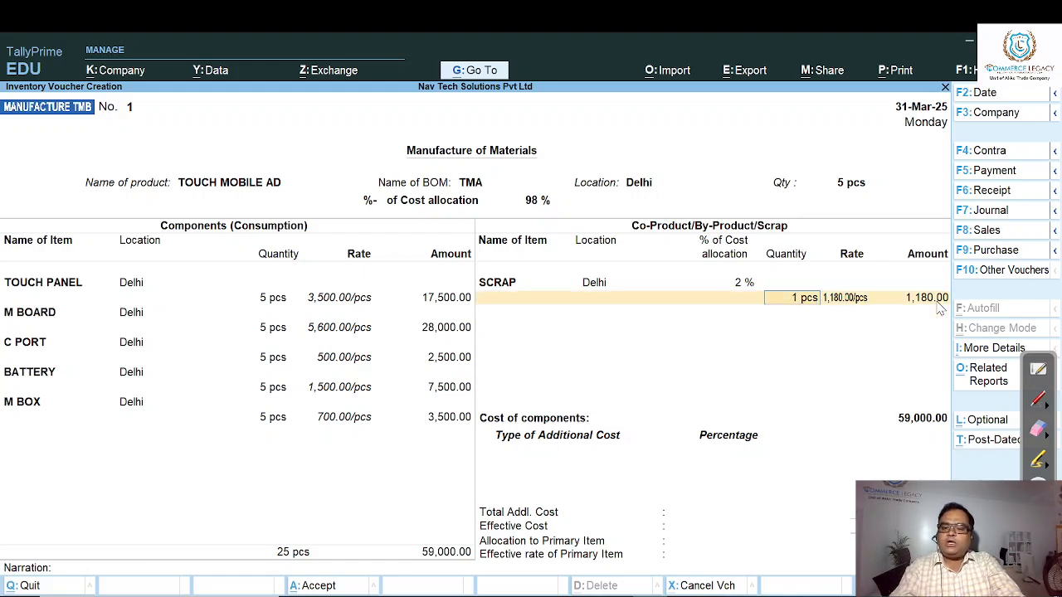
{"action": "type", "text": "2"}
{"action": "key", "text": "Return"}
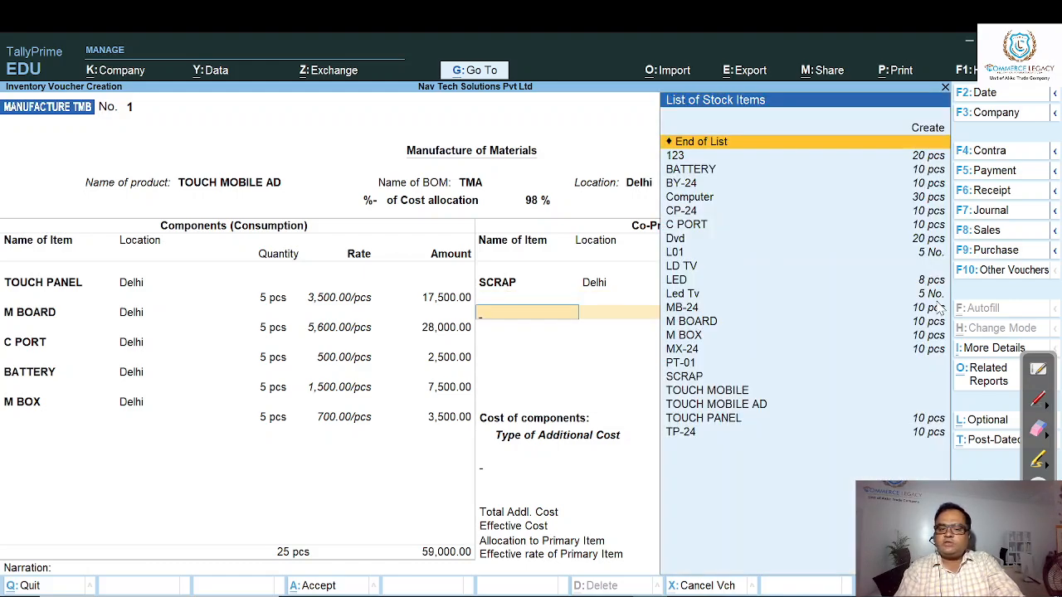
{"action": "key", "text": "Return"}
{"action": "key", "text": "BackSpace"}
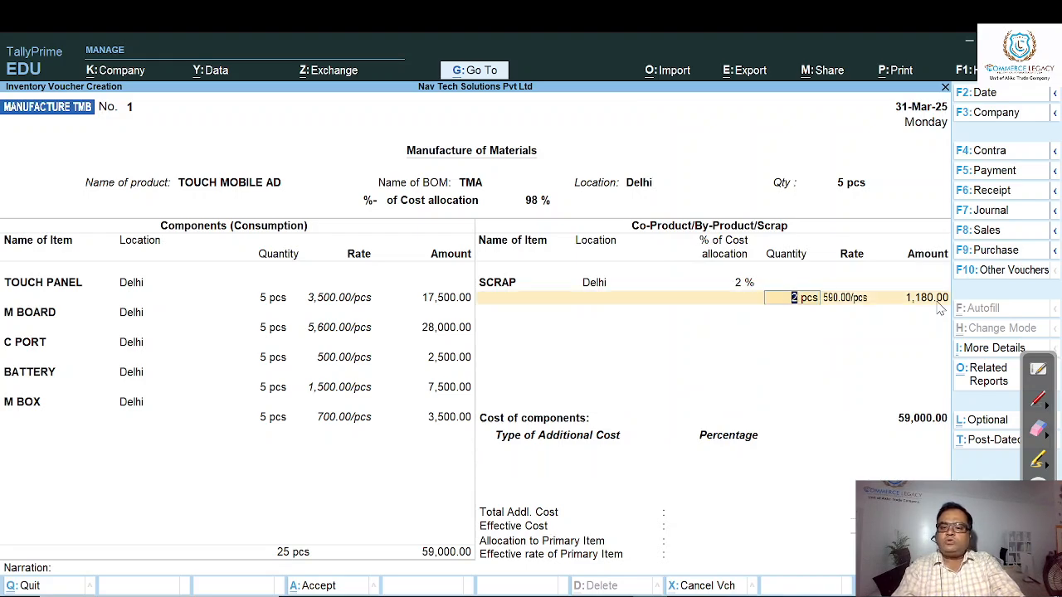
- Clear the cost allocation percentage and the quantity of the SCRAP line
{"action": "key", "text": "BackSpace"}
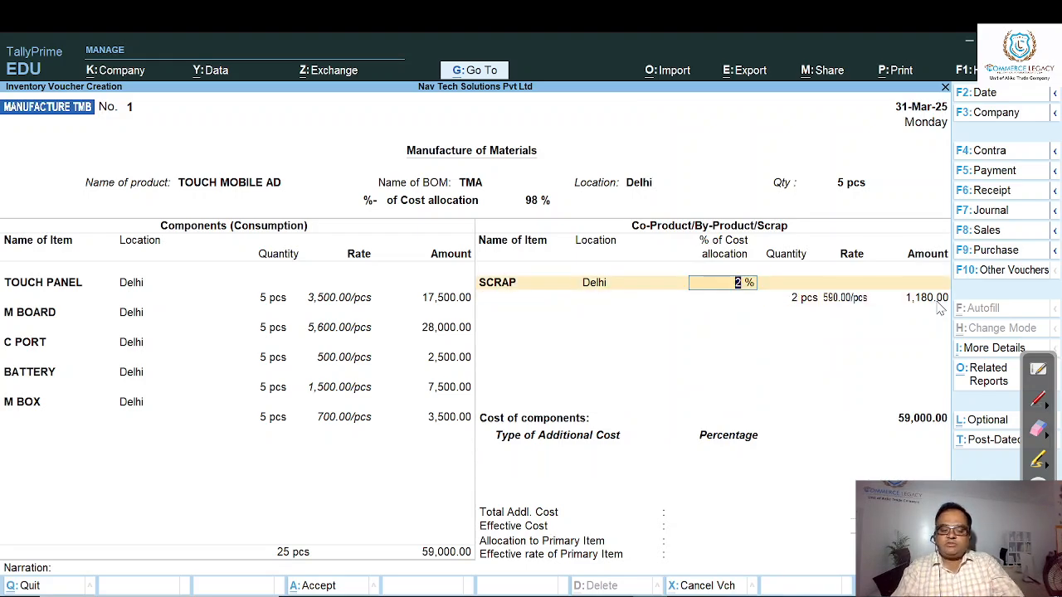
{"action": "key", "text": "BackSpace"}
{"action": "key", "text": "Return"}
{"action": "key", "text": "BackSpace"}
{"action": "key", "text": "Return"}
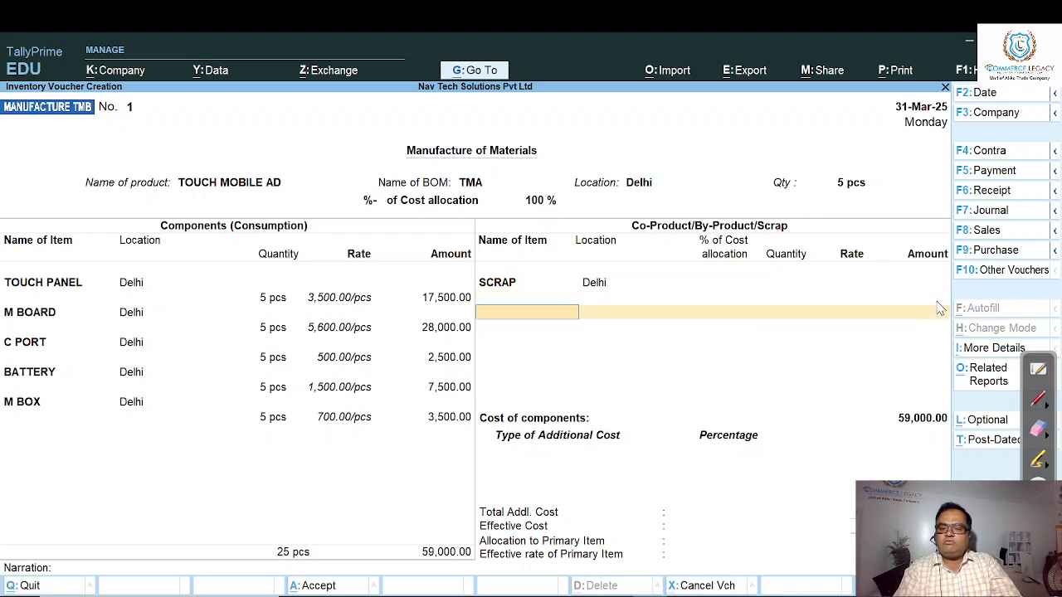
{"action": "key", "text": "BackSpace"}
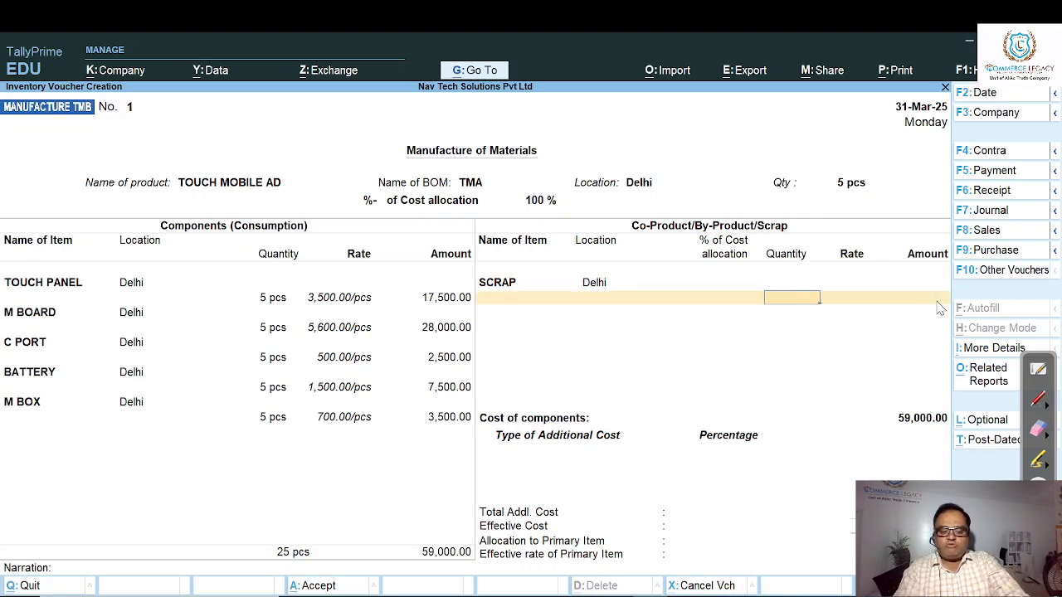
- Enter 2 pcs as the SCRAP quantity with the cost allocation left blank, and return to the allocation percentage
{"action": "type", "text": "2"}
{"action": "key", "text": "Return"}
{"action": "key", "text": "Return"}
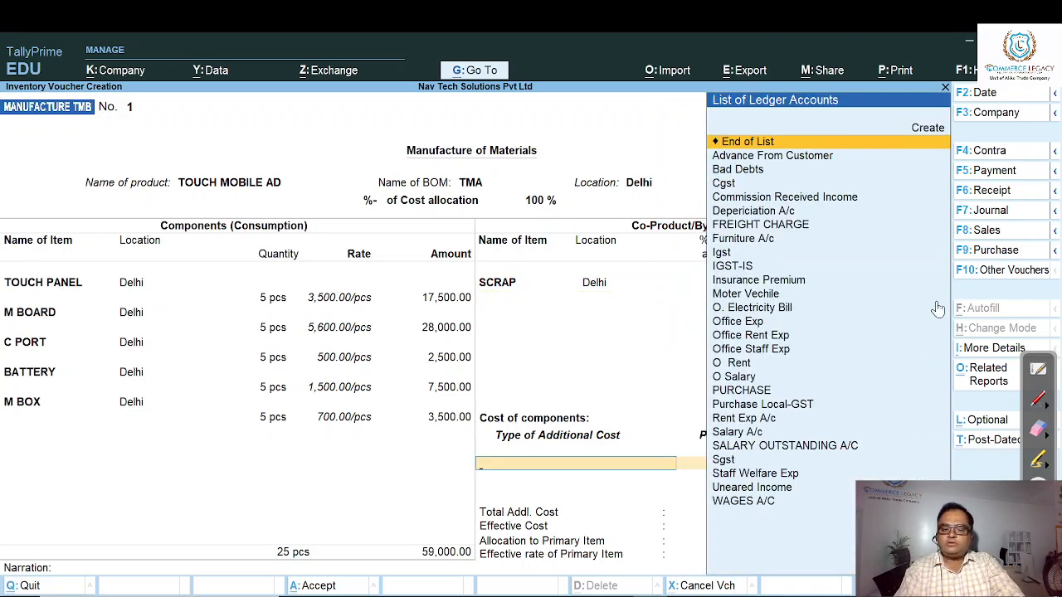
{"action": "key", "text": "BackSpace"}
{"action": "key", "text": "Return"}
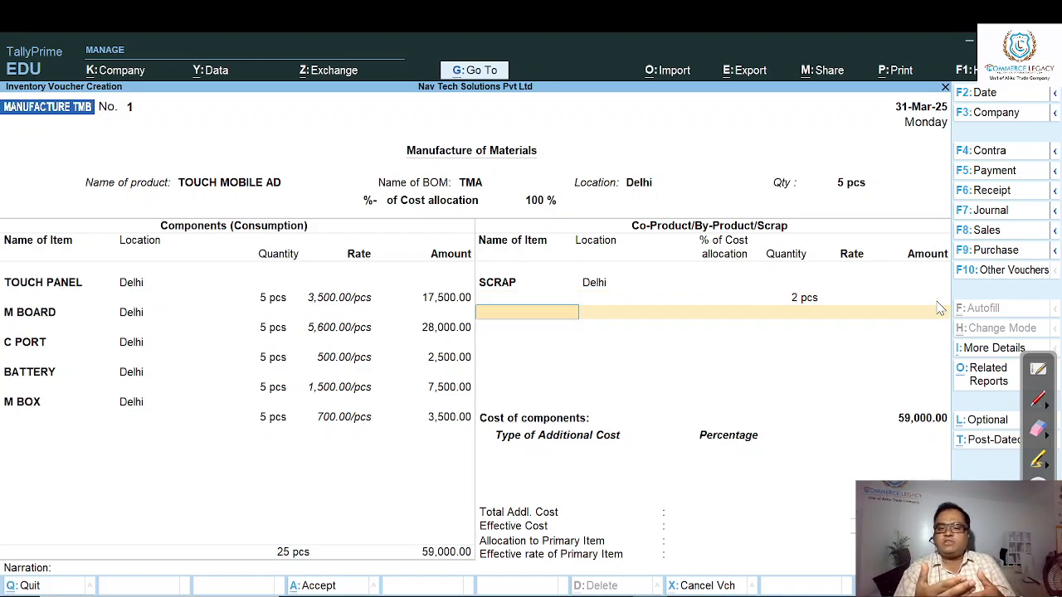
{"action": "key", "text": "BackSpace"}
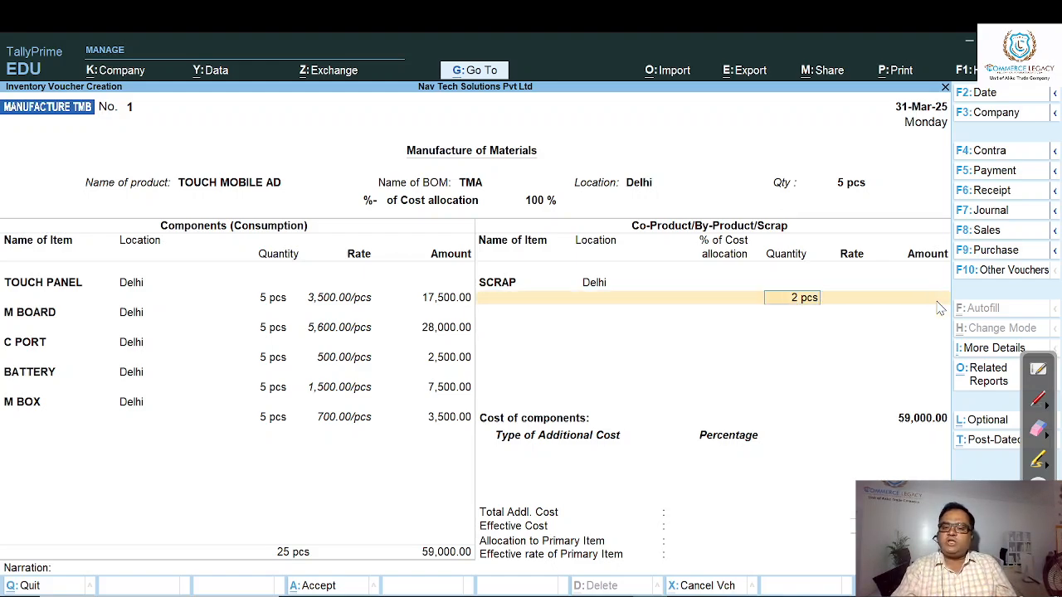
{"action": "key", "text": "Return"}
{"action": "key", "text": "BackSpace"}
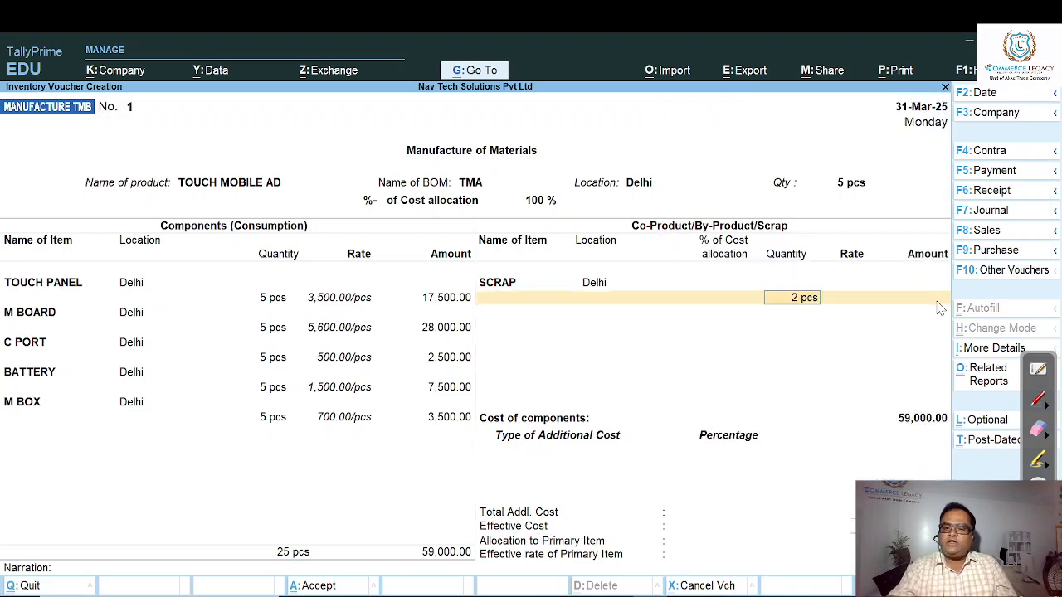
{"action": "key", "text": "BackSpace"}
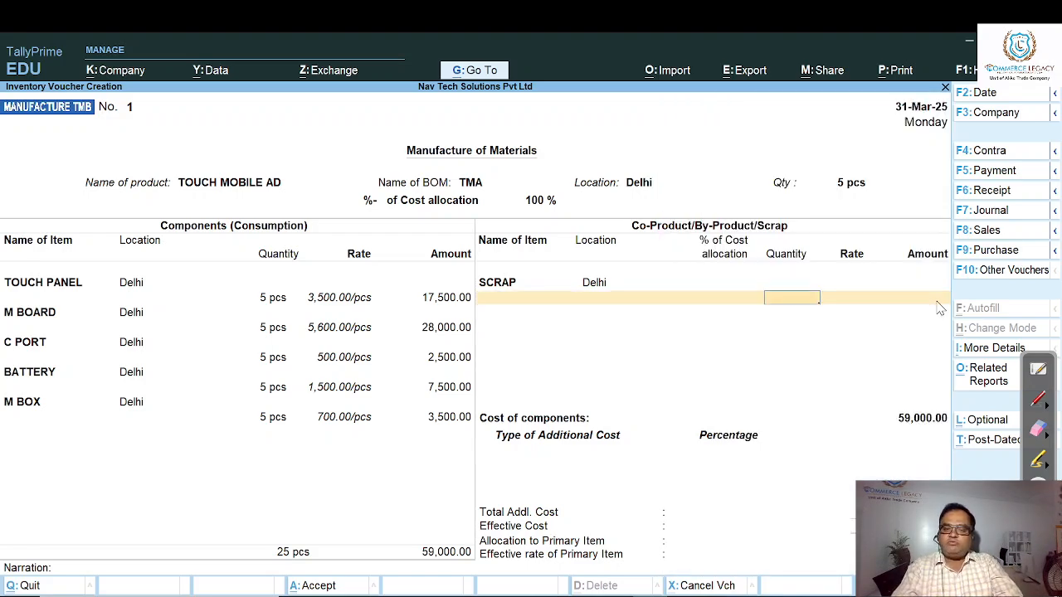
{"action": "key", "text": "BackSpace"}
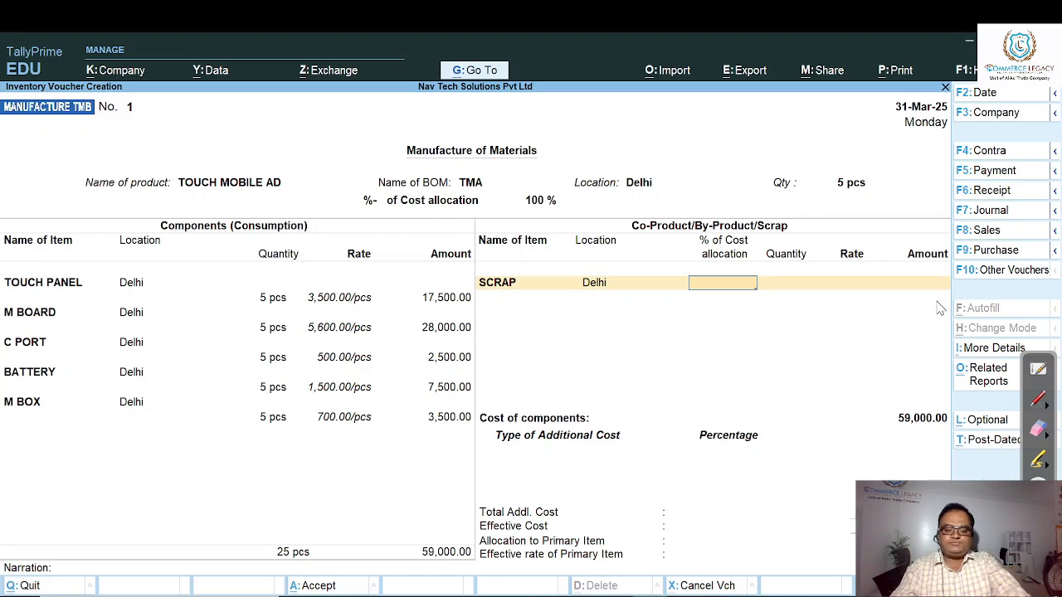
- Set the SCRAP cost allocation to 2%, keep the quantity of 2 pcs, and end the co-product list
{"action": "type", "text": "2"}
{"action": "key", "text": "Return"}
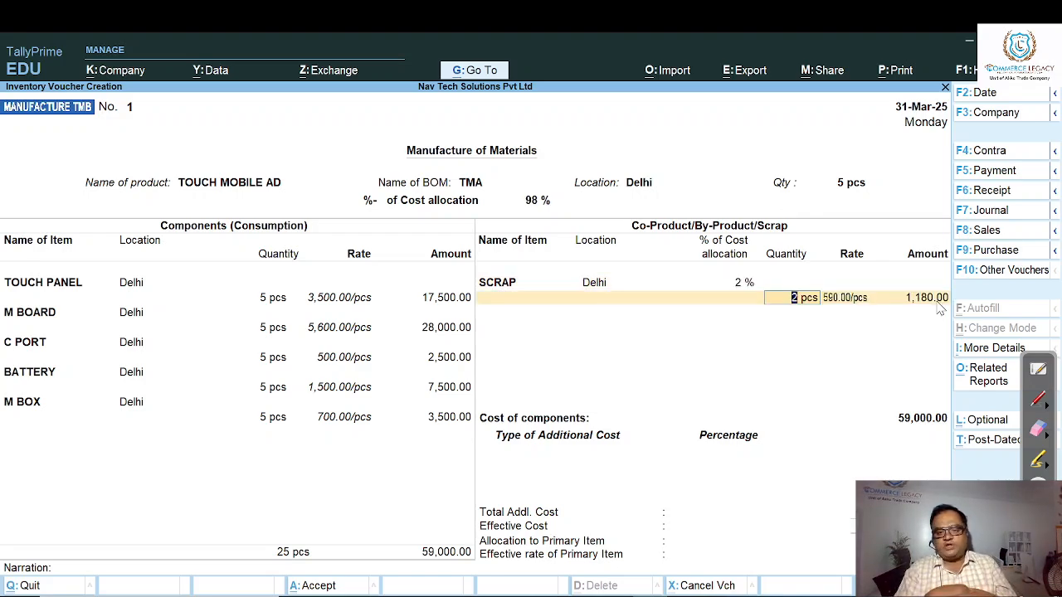
{"action": "key", "text": "Return"}
{"action": "key", "text": "Return"}
{"action": "key", "text": "Return"}
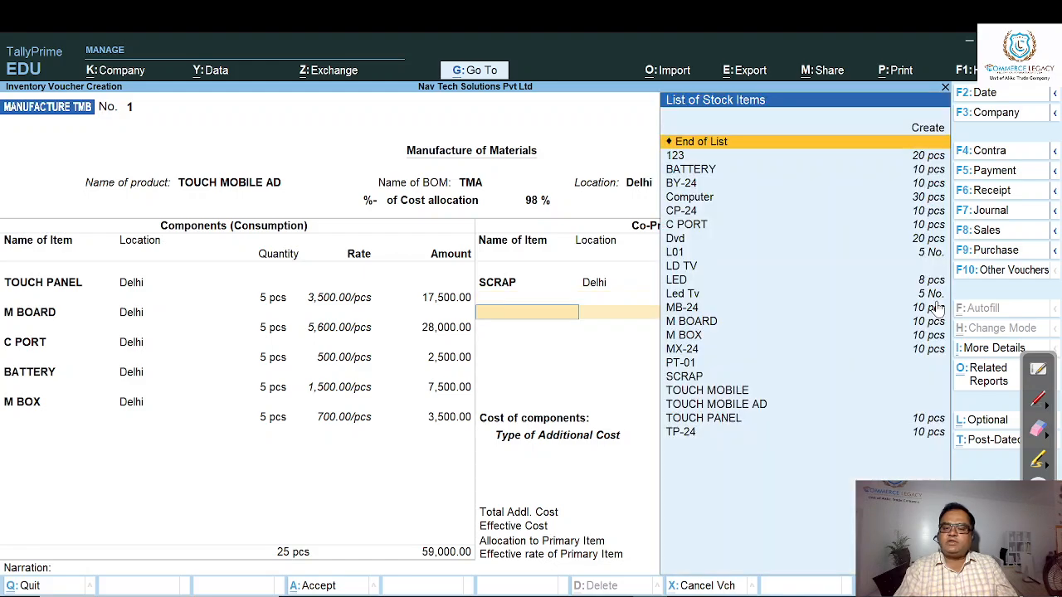
{"action": "key", "text": "Return"}
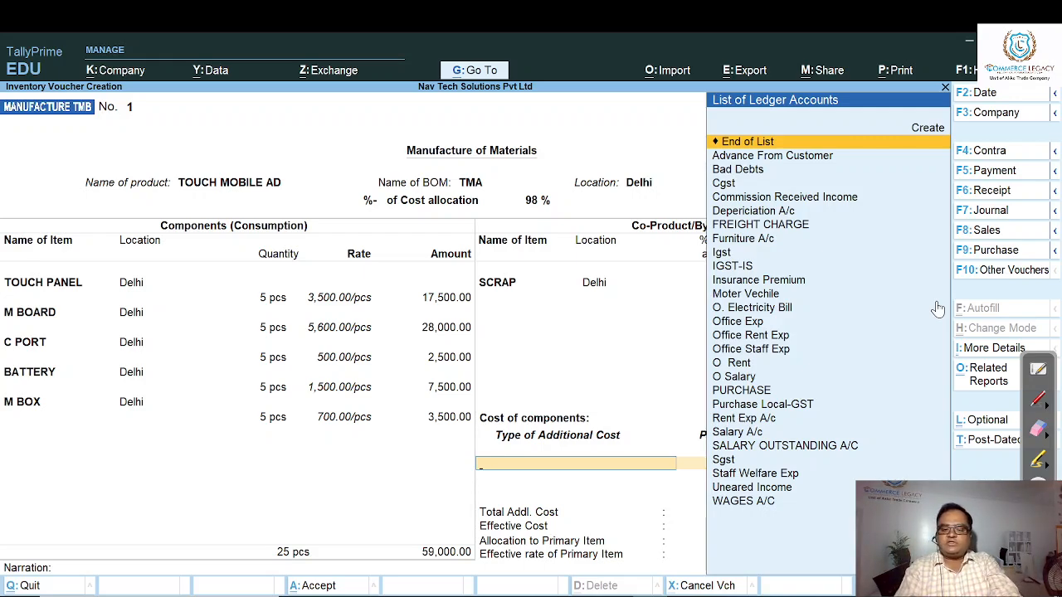
- Add WAGES A/C as an additional cost at 3 percent and save the manufacturing voucher
{"action": "type", "text": "W"}
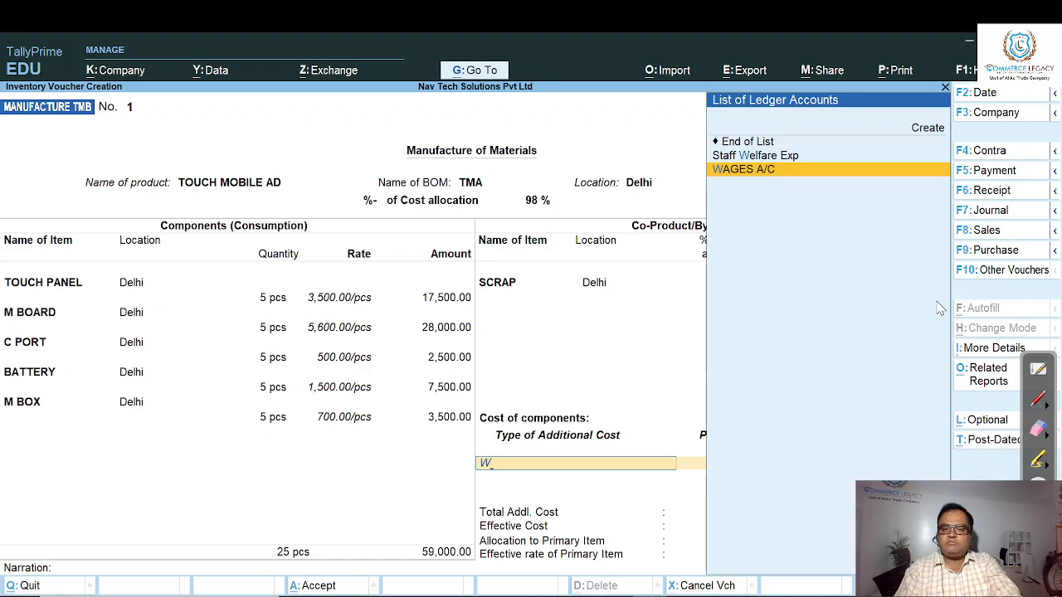
{"action": "key", "text": "Return"}
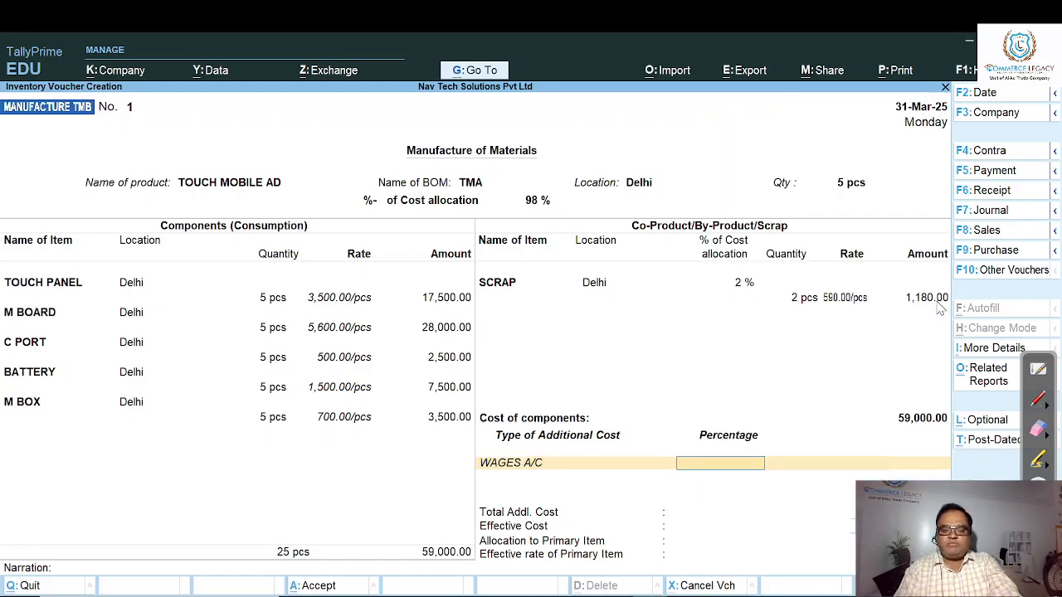
{"action": "key", "text": "Return"}
{"action": "key", "text": "BackSpace"}
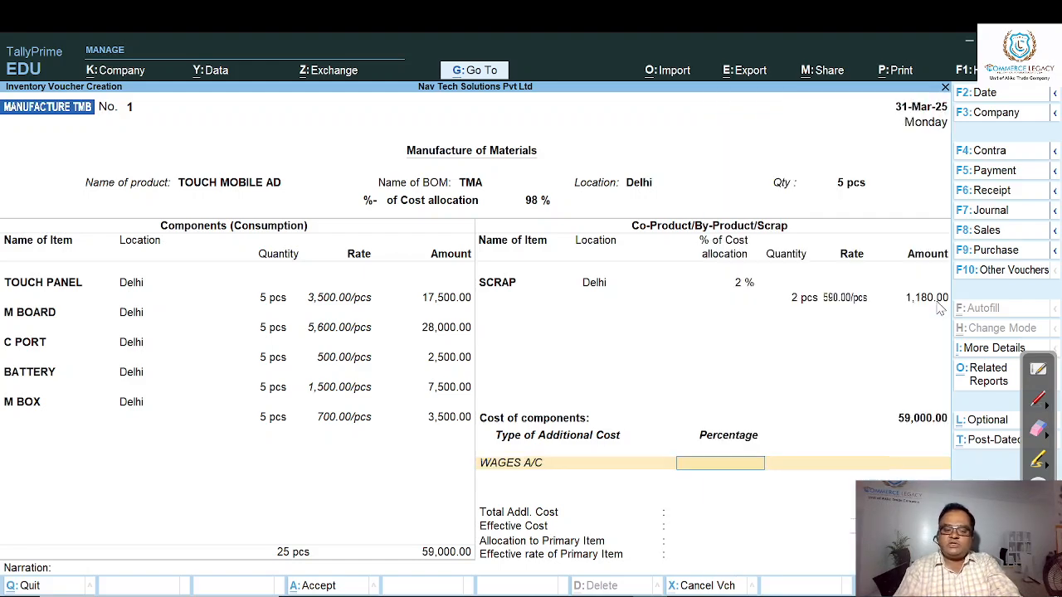
{"action": "type", "text": "3"}
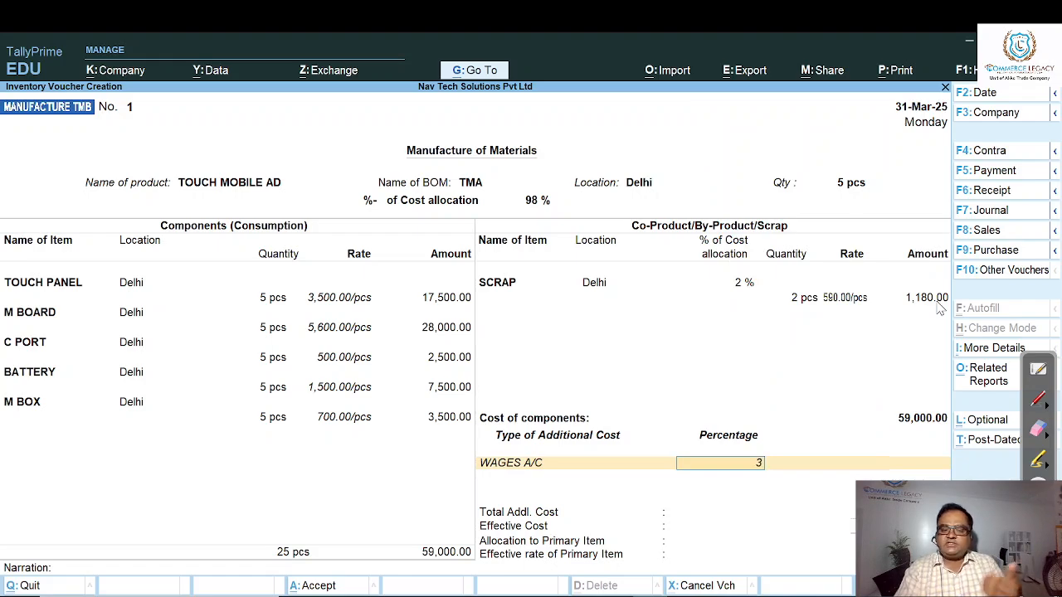
{"action": "key", "text": "Return"}
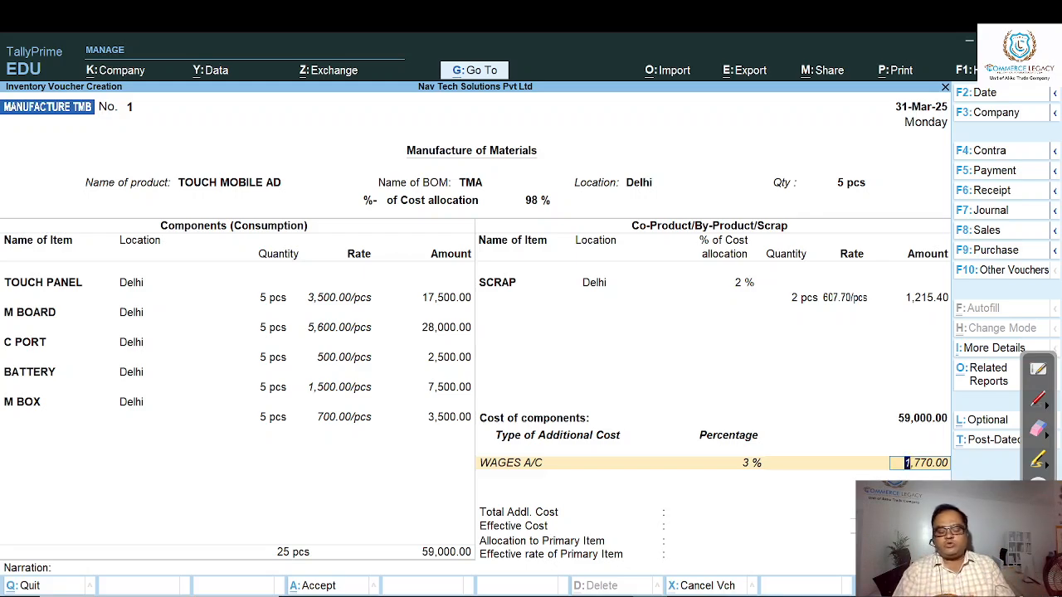
{"action": "key", "text": "ctrl+a"}
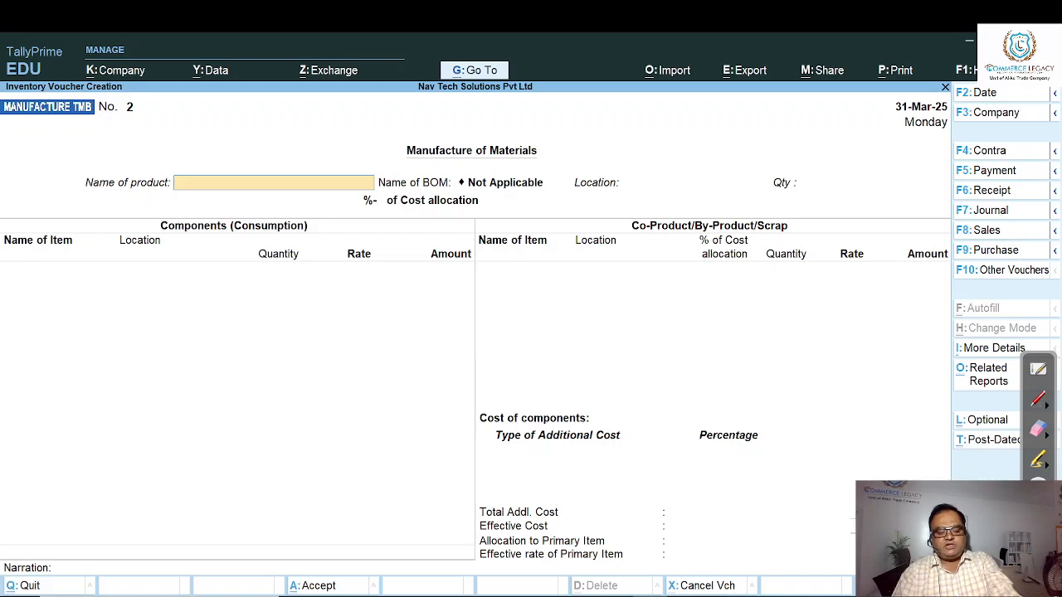
- Leave voucher entry and display the Stock Summary's item-wise closing balances for the Electronic stock group
{"action": "key", "text": "Escape"}
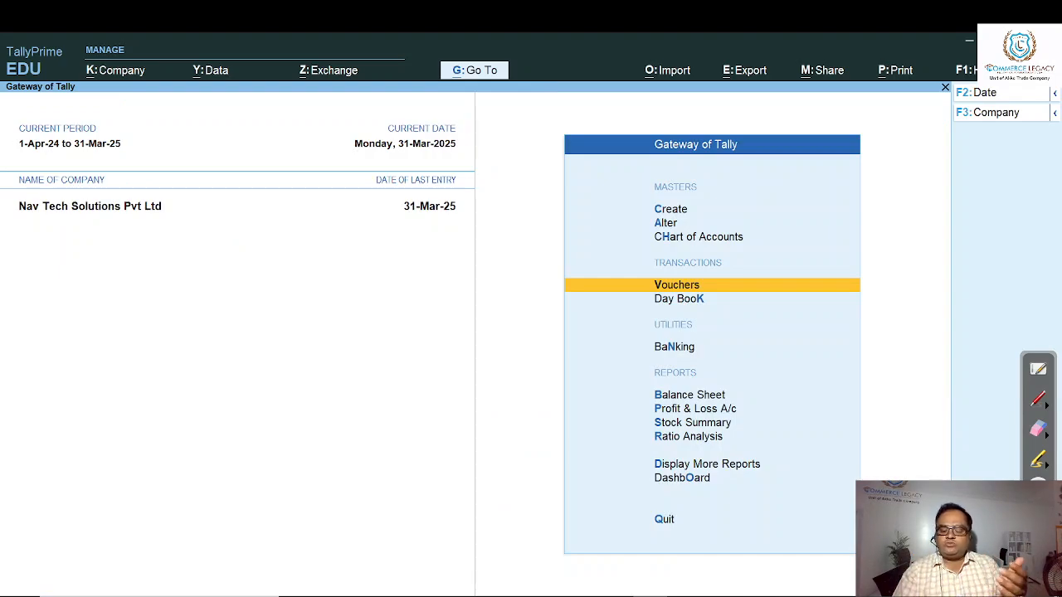
{"action": "key", "text": "Down"}
{"action": "key", "text": "Down"}
{"action": "key", "text": "Down"}
{"action": "key", "text": "Down"}
{"action": "key", "text": "Down"}
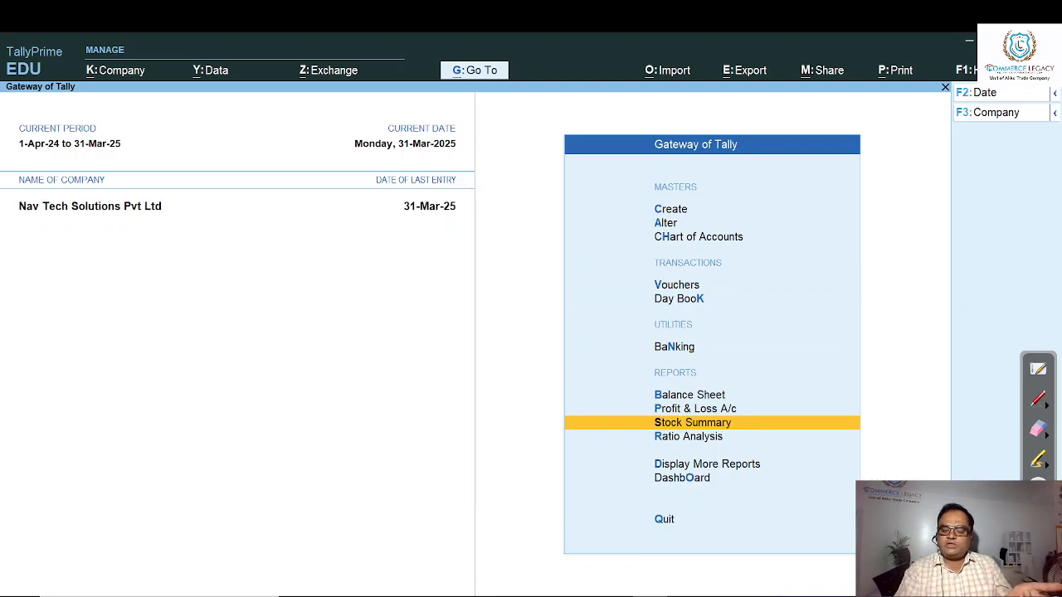
{"action": "key", "text": "Return"}
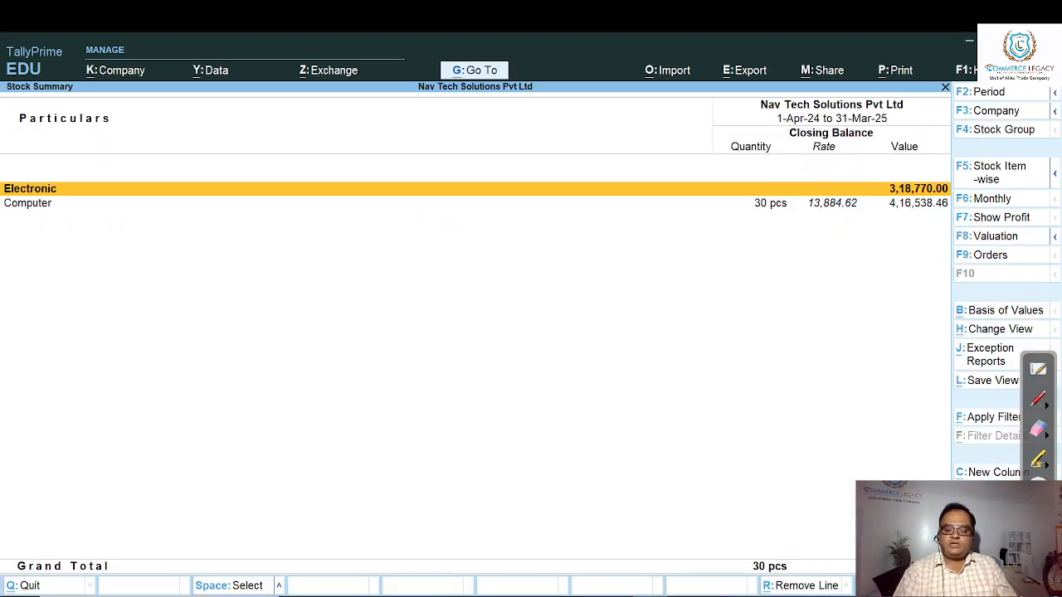
{"action": "key", "text": "Return"}
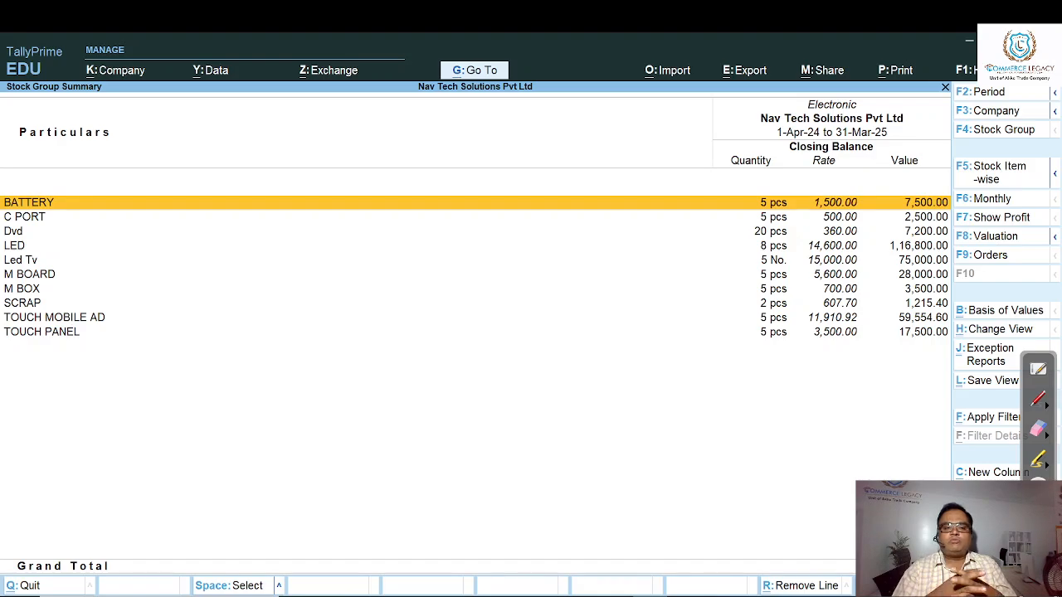
- Examine the closing quantities, rates and values of the Electronic group's components, SCRAP and TOUCH MOBILE AD after the production entry
{"action": "key", "text": "Down"}
{"action": "key", "text": "Down"}
{"action": "key", "text": "Down"}
{"action": "key", "text": "Down"}
{"action": "key", "text": "Down"}
{"action": "key", "text": "Down"}
{"action": "key", "text": "Down"}
{"action": "key", "text": "Down"}
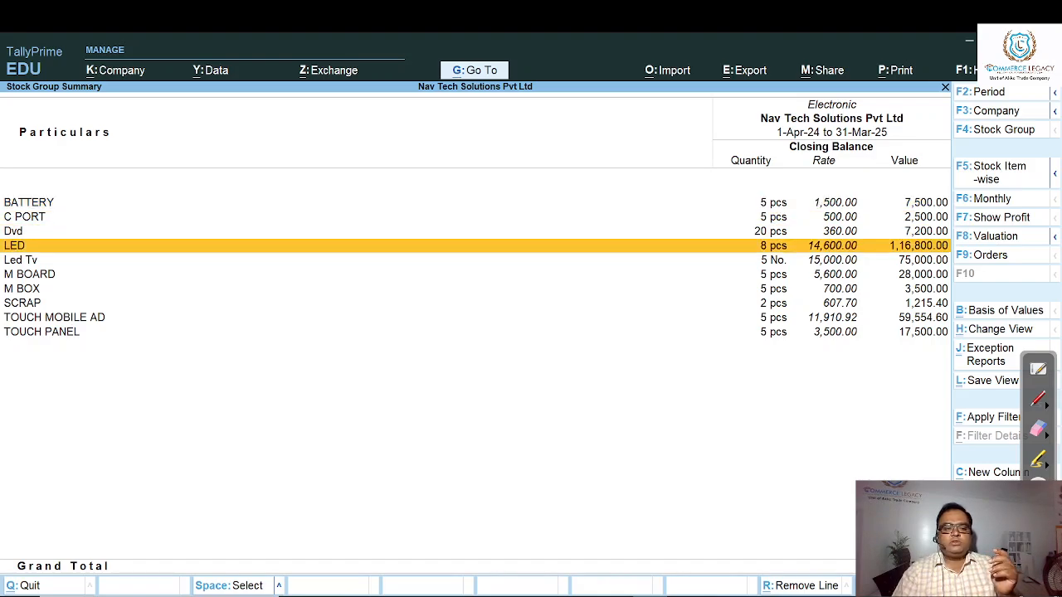
{"action": "key", "text": "Down"}
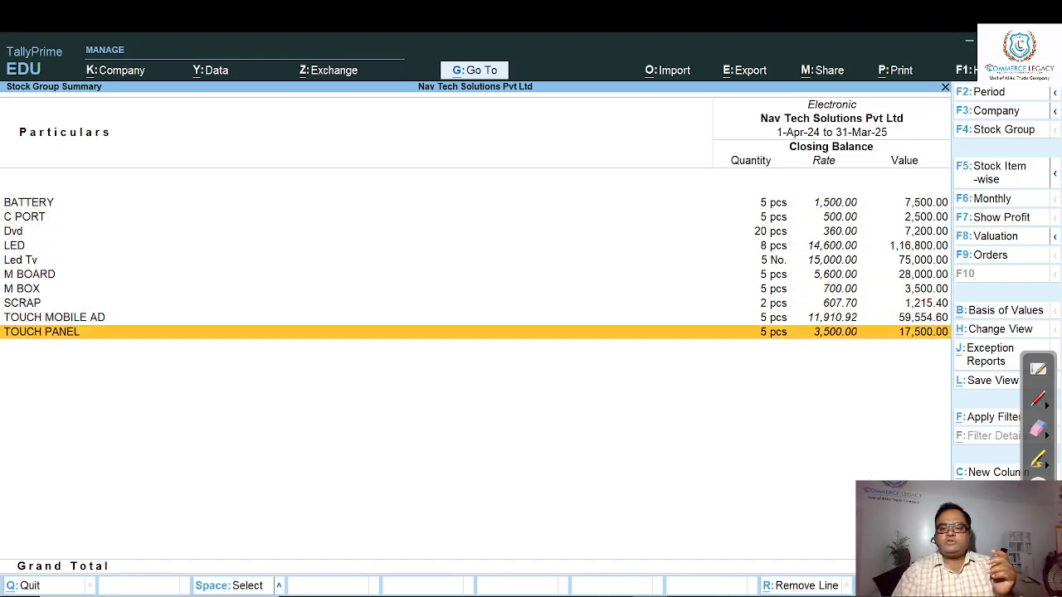
{"action": "key", "text": "Up"}
{"action": "key", "text": "Up"}
{"action": "key", "text": "Up"}
{"action": "key", "text": "Up"}
{"action": "key", "text": "Up"}
{"action": "key", "text": "Up"}
{"action": "key", "text": "Up"}
{"action": "key", "text": "Up"}
{"action": "key", "text": "Up"}
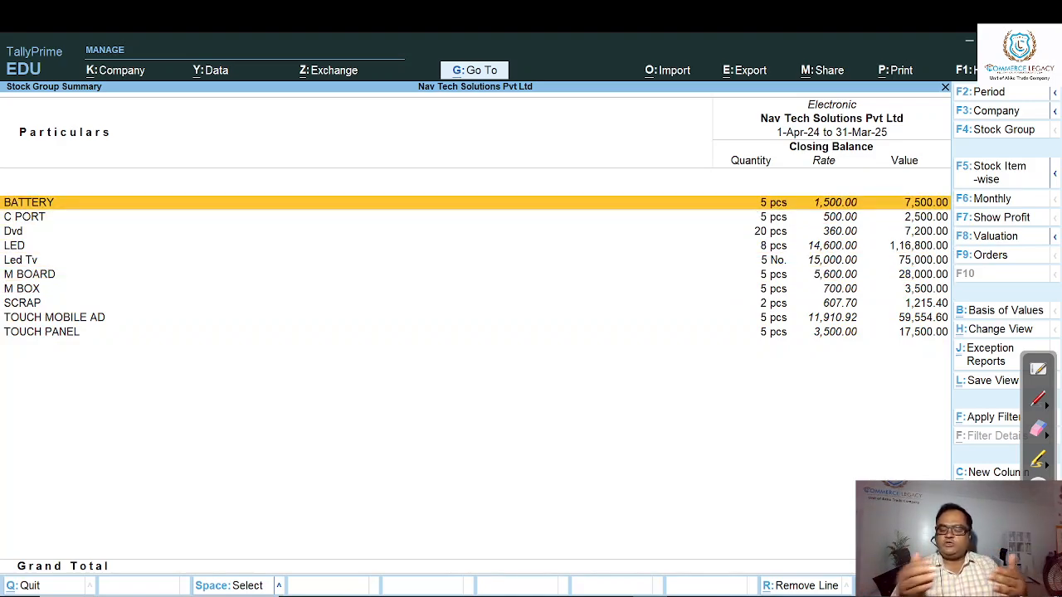
{"action": "key", "text": "Down"}
{"action": "key", "text": "Down"}
{"action": "key", "text": "Down"}
{"action": "key", "text": "Down"}
{"action": "key", "text": "Down"}
{"action": "key", "text": "Down"}
{"action": "key", "text": "Down"}
{"action": "key", "text": "Down"}
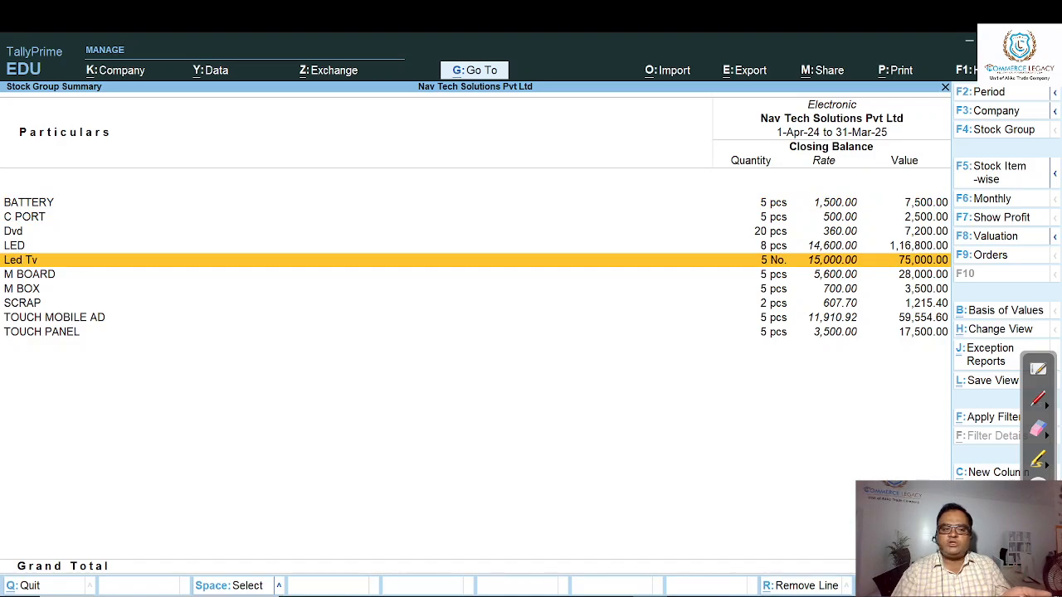